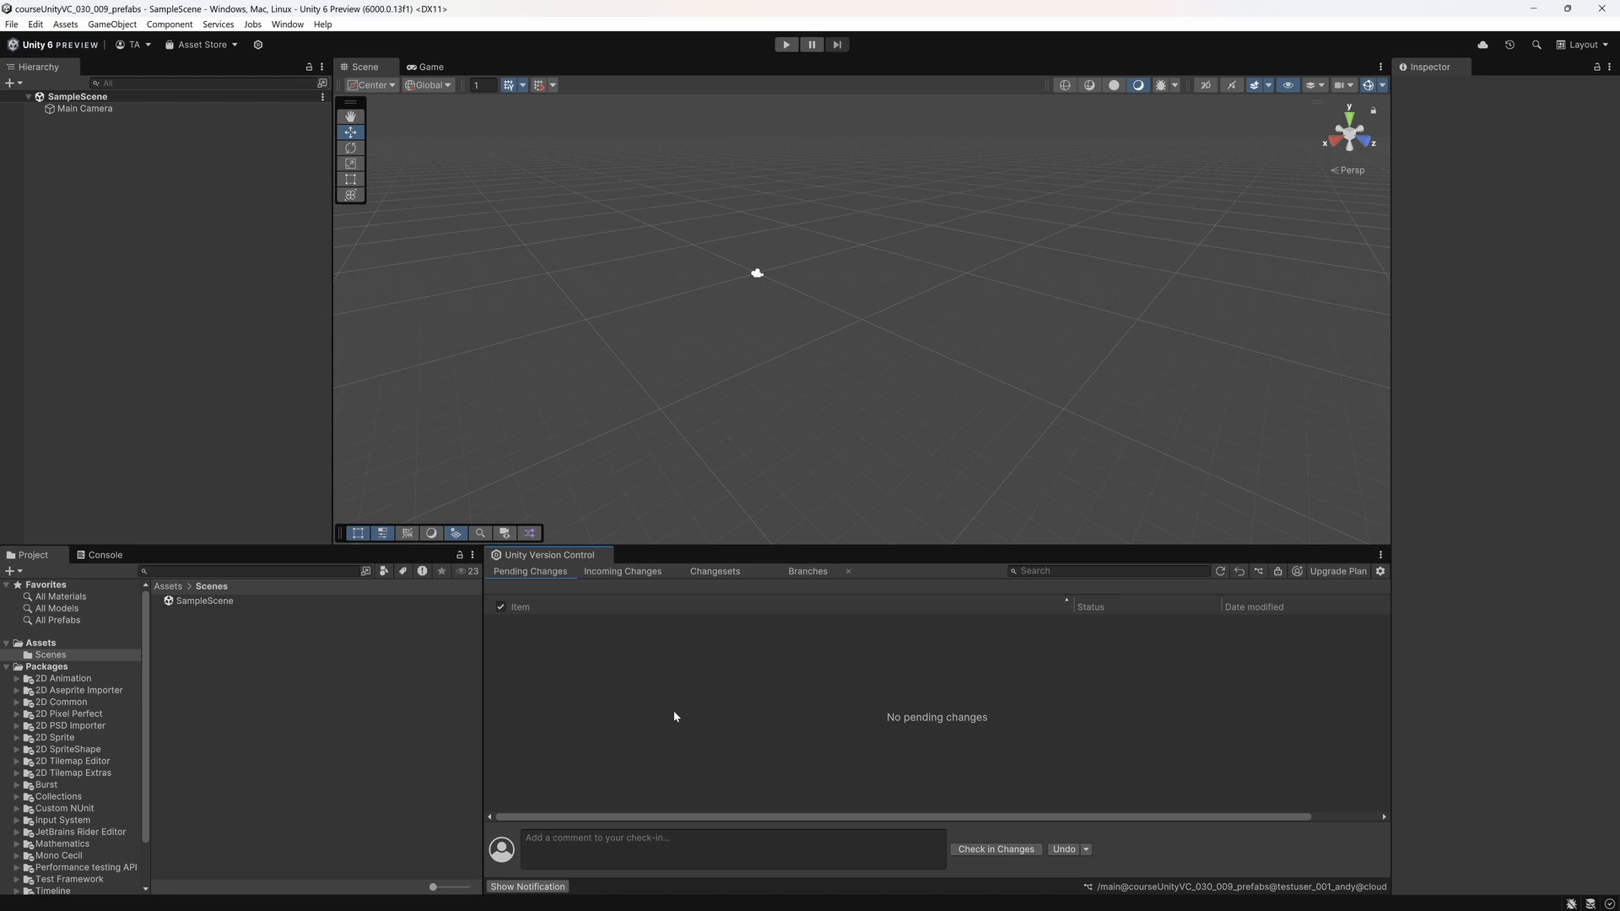
Step: Add a 3D cube to SampleScene and save the scene
right_click(145, 251)
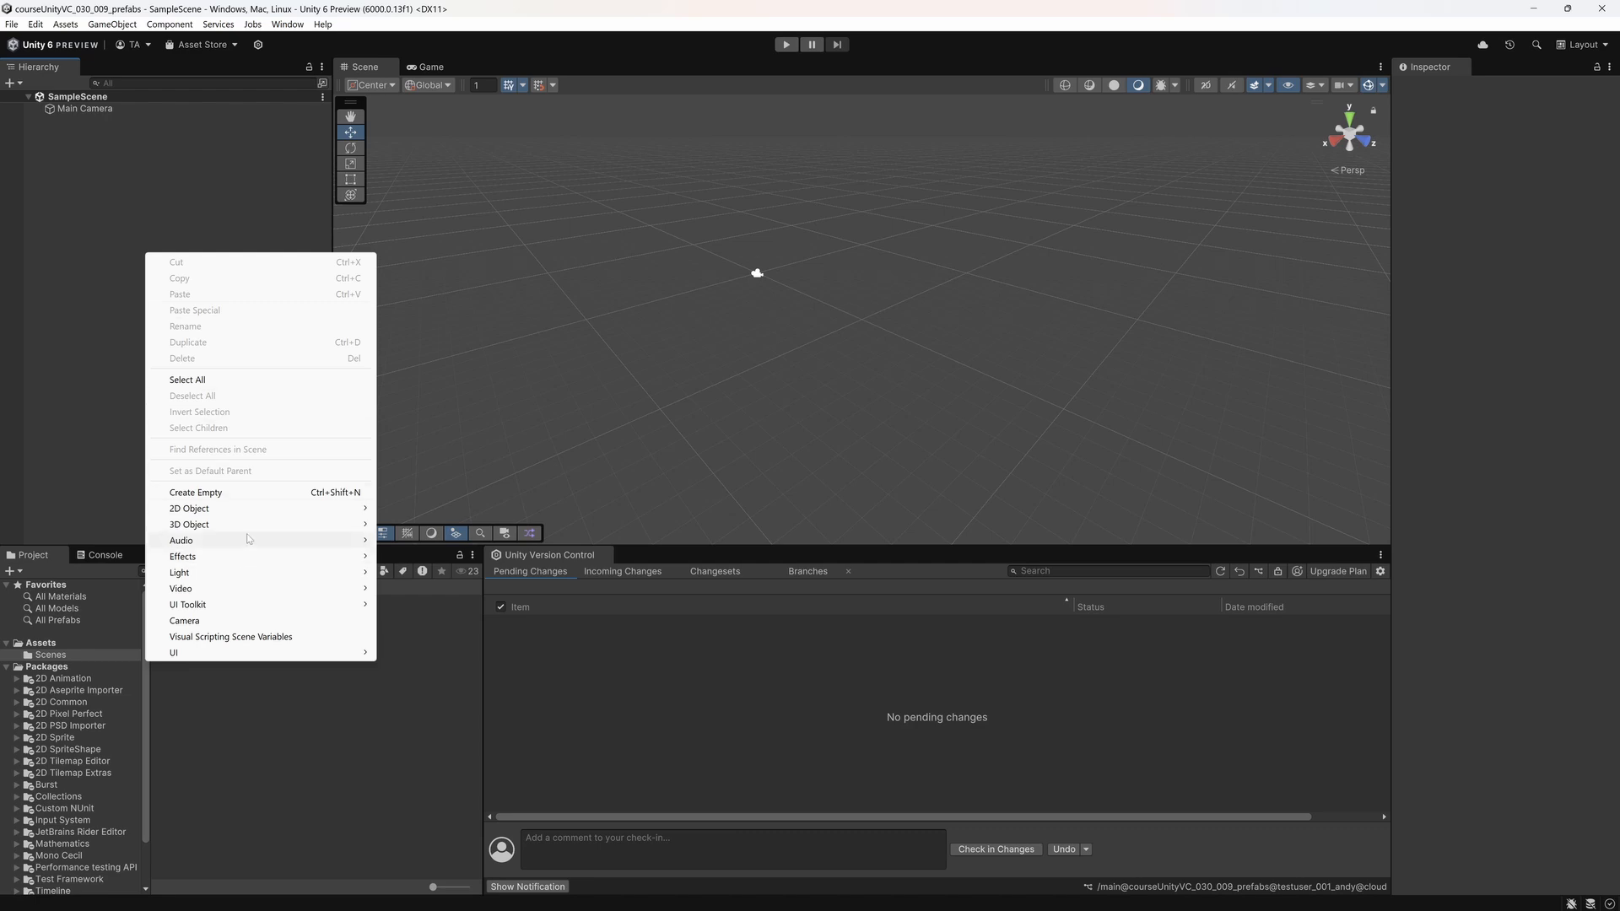
mouse_move(248, 524)
click(410, 527)
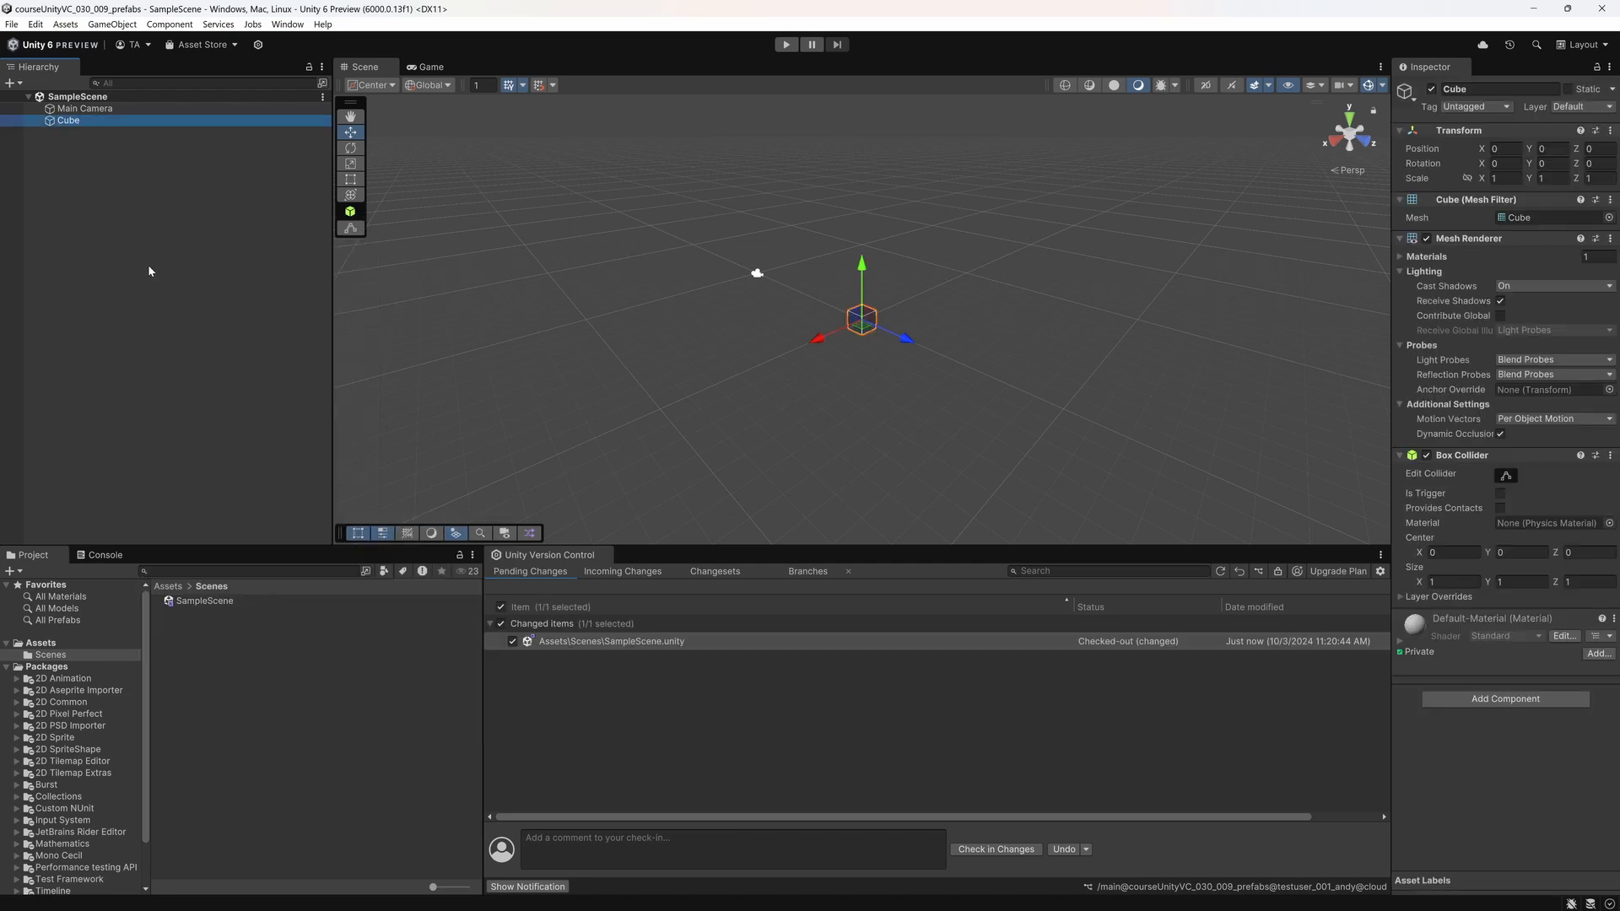
Step: Open the version control diff of SampleScene.unity, review the scene entries added for the cube, and close the diff
click(625, 641)
right_click(631, 641)
click(662, 672)
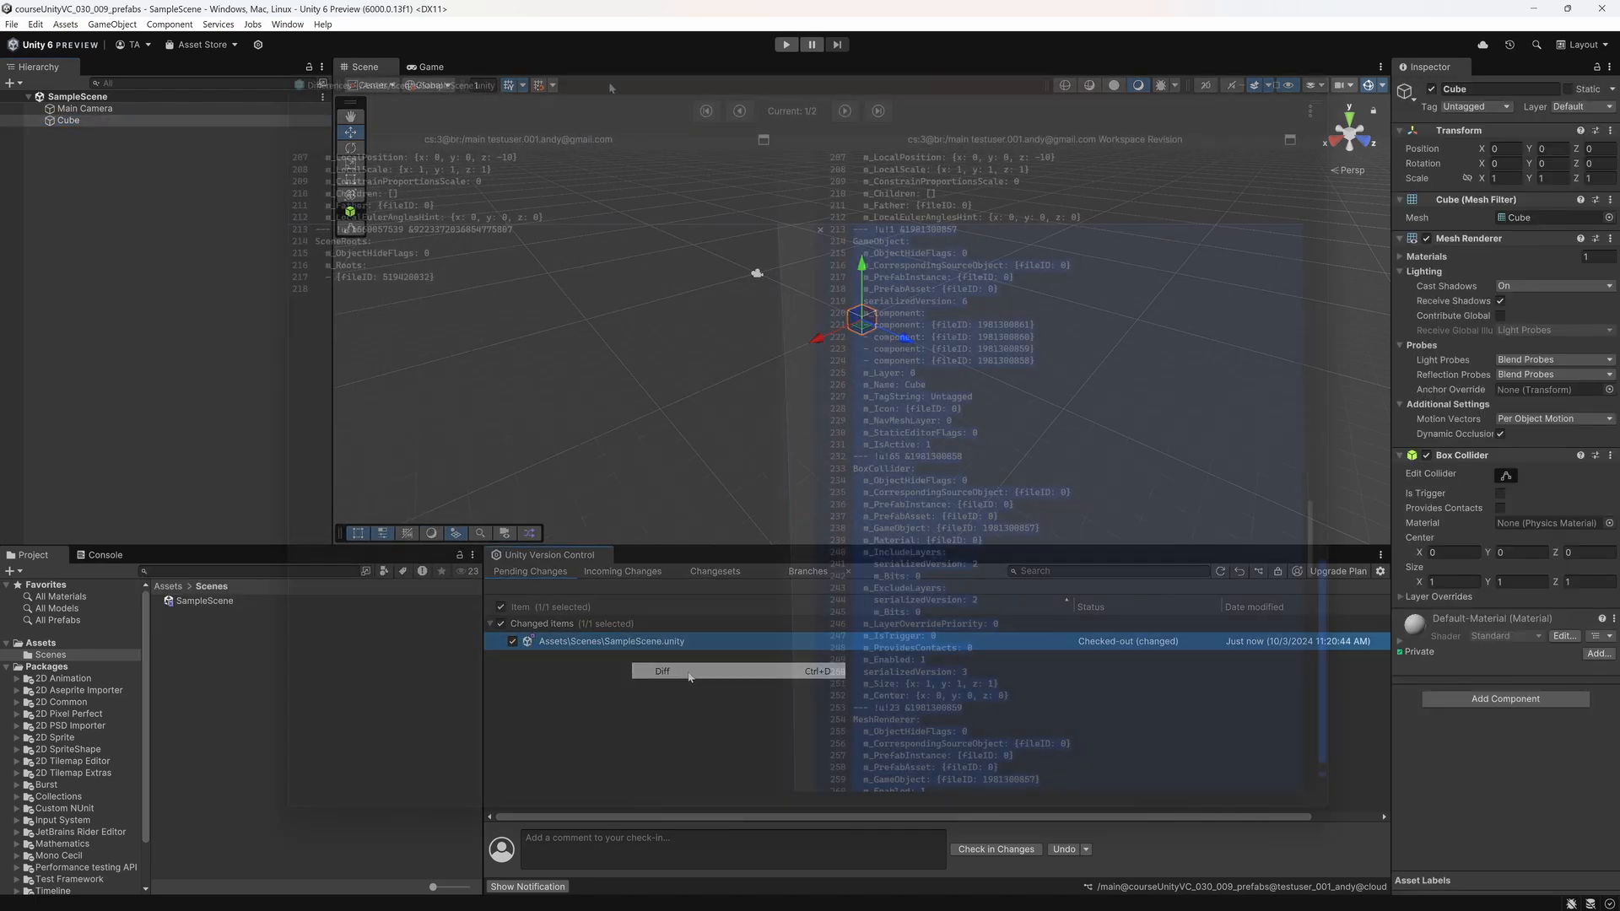
scroll(794, 473, up, 3)
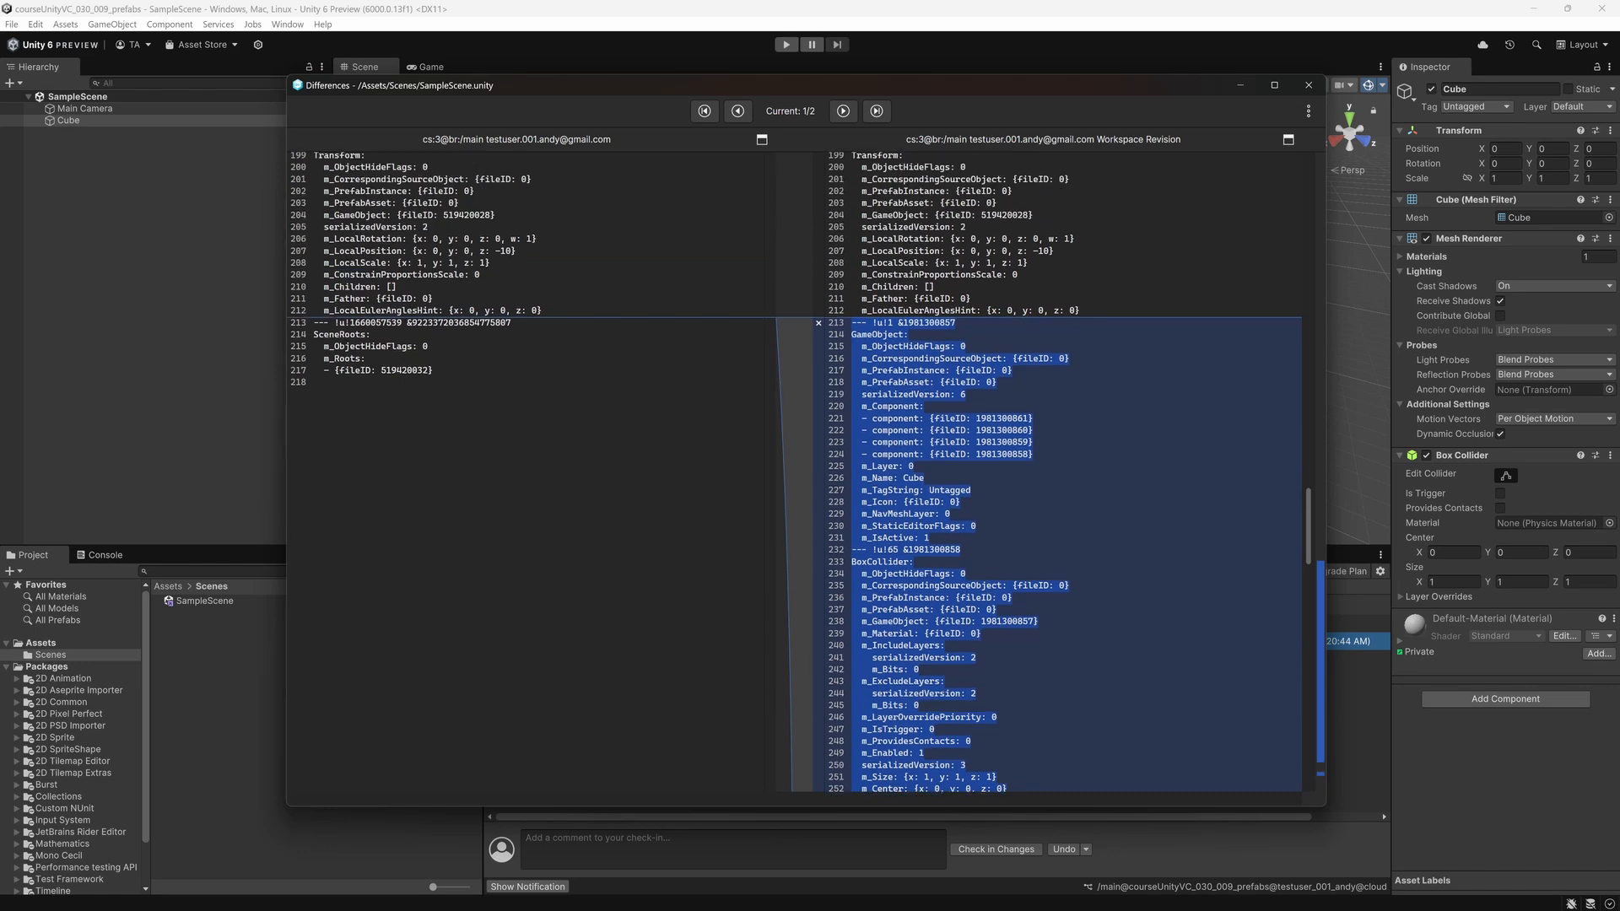
scroll(1046, 472, down, 20)
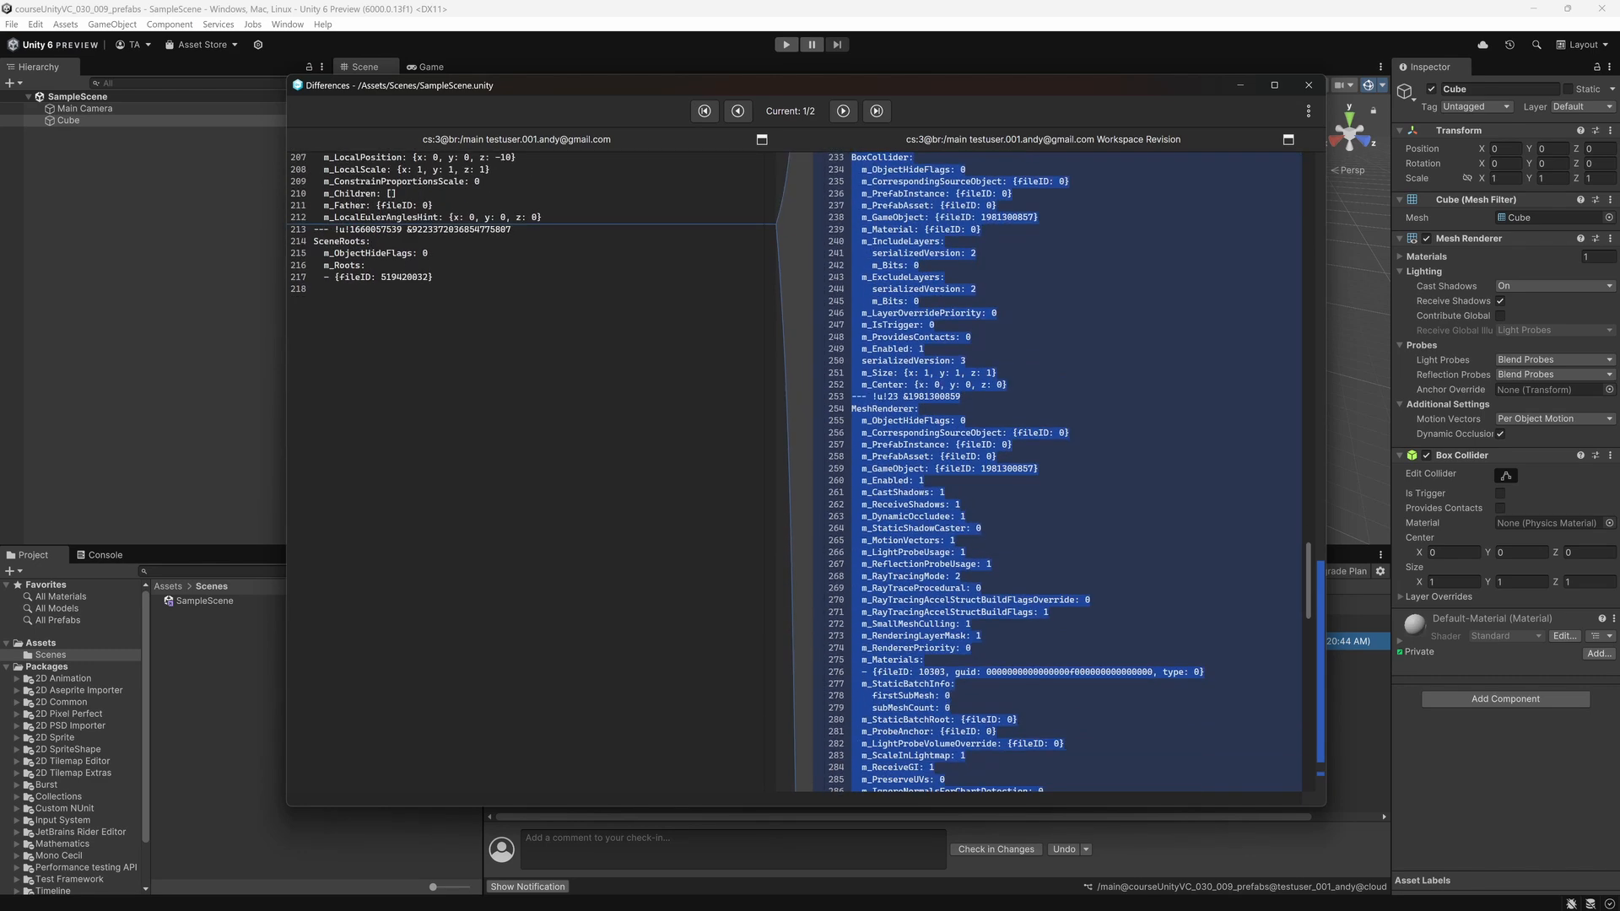
scroll(1050, 473, down, 5)
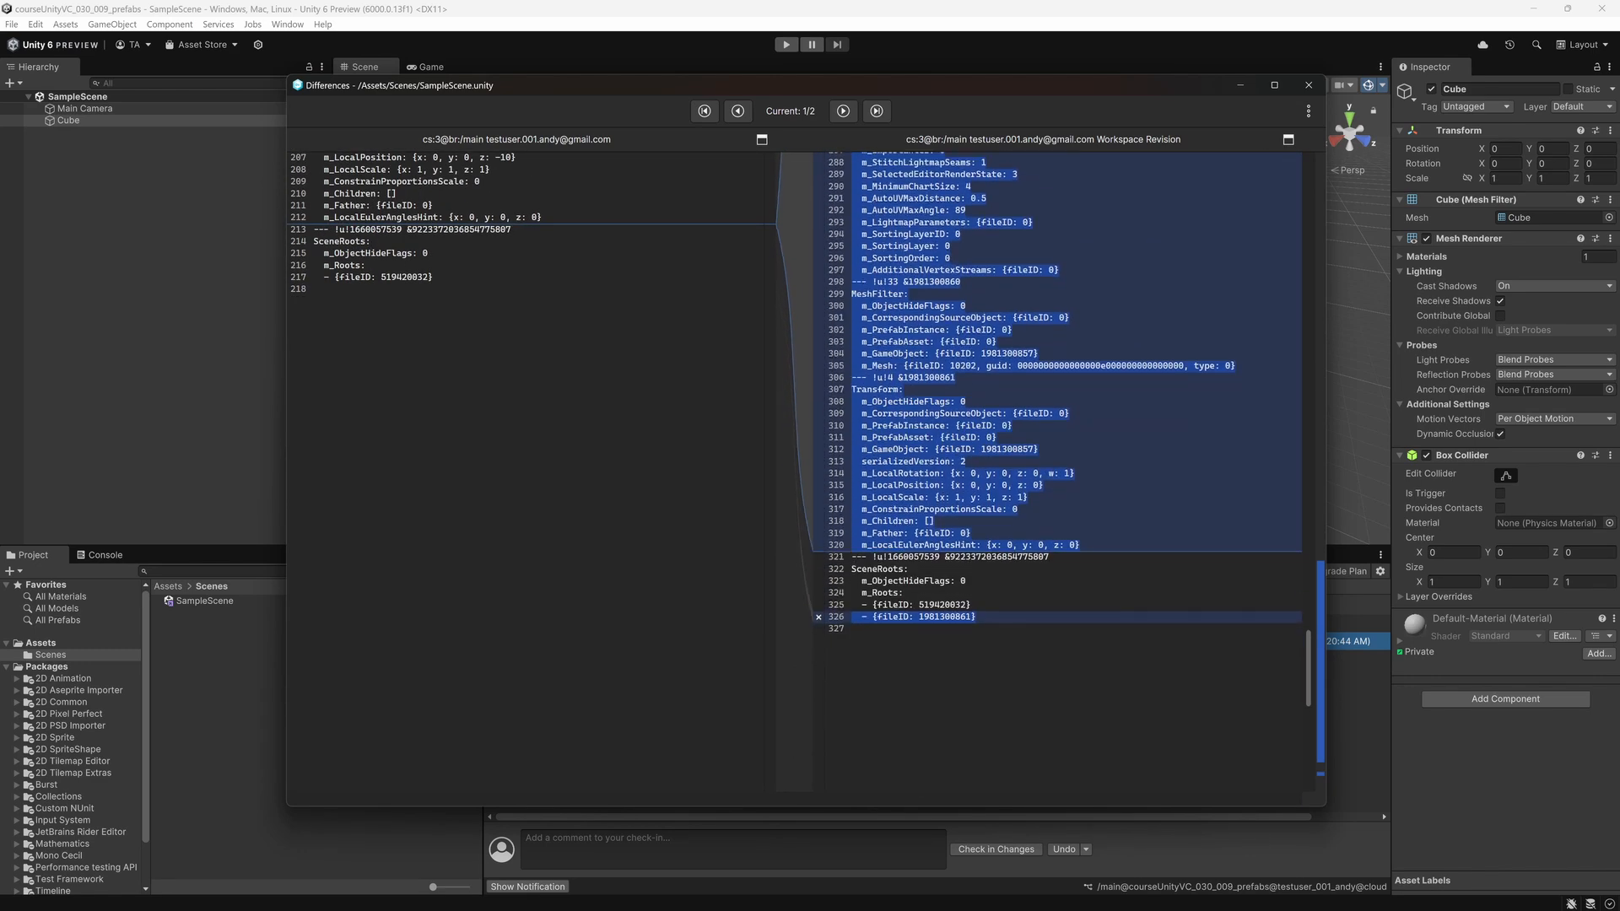
scroll(1051, 472, up, 20)
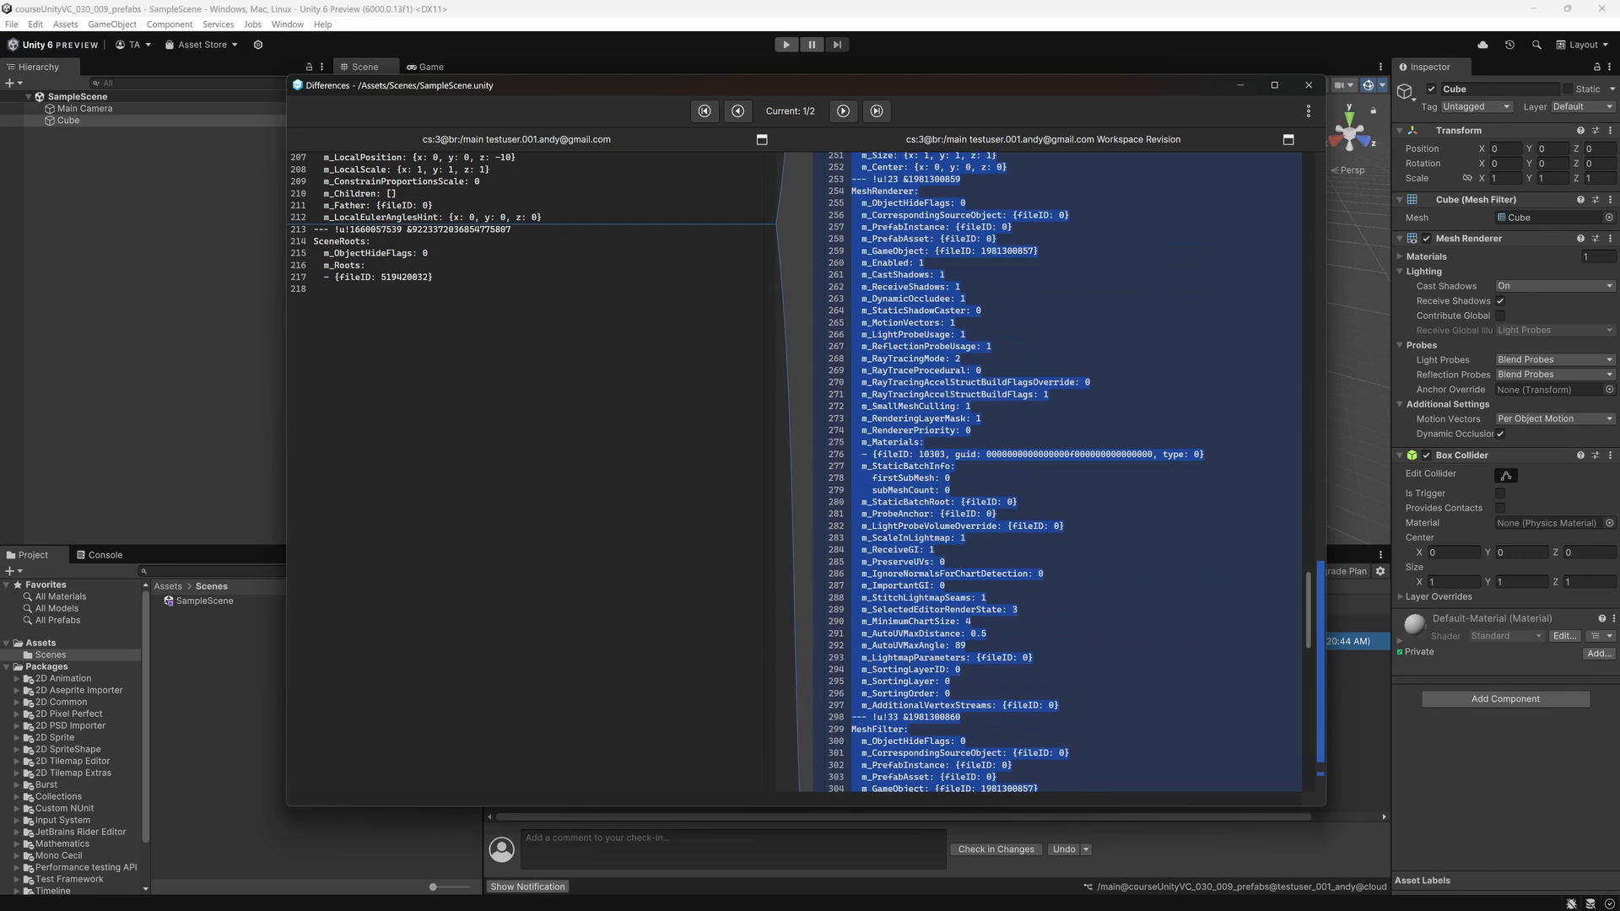
scroll(1050, 473, up, 2)
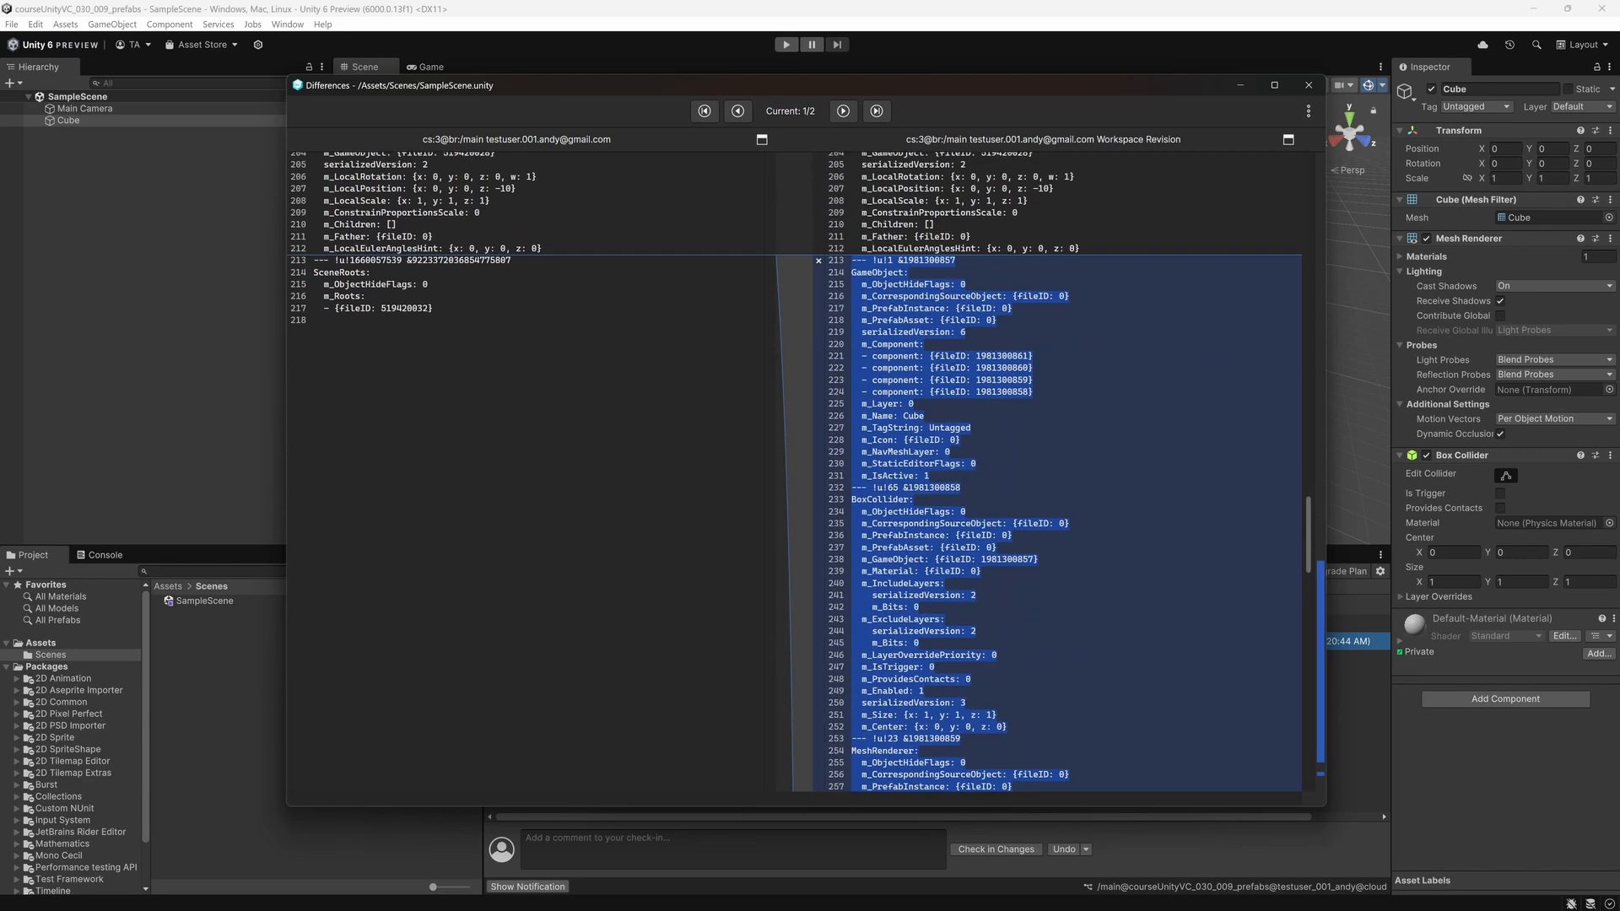
click(1309, 86)
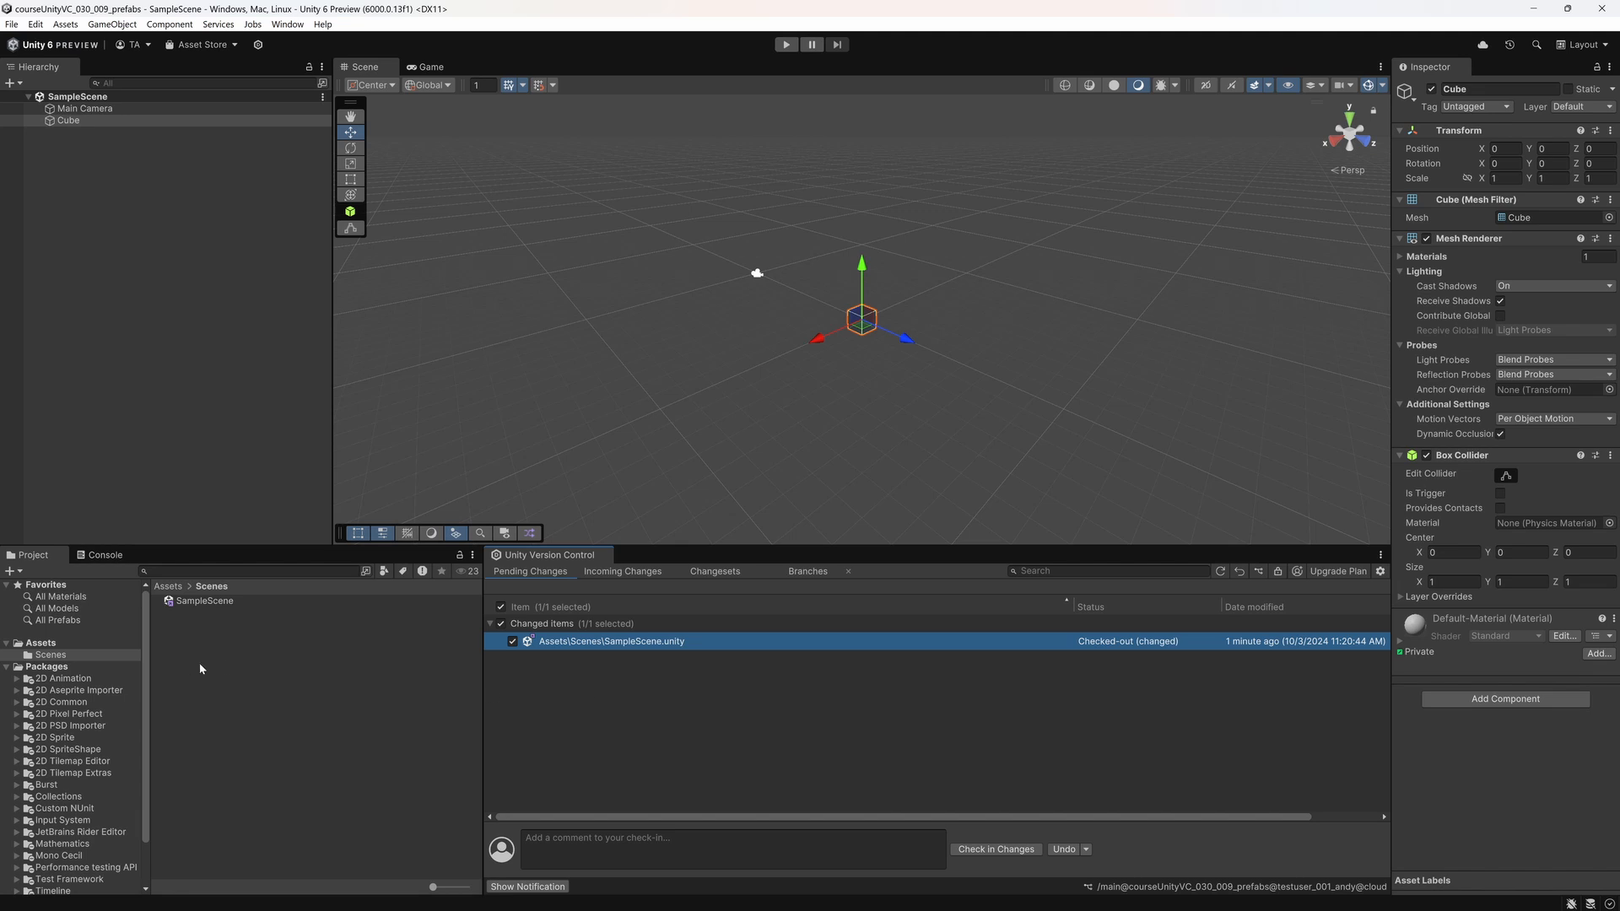
Step: Create a folder named prefabs inside Assets/Scenes
right_click(247, 660)
mouse_move(278, 233)
click(507, 233)
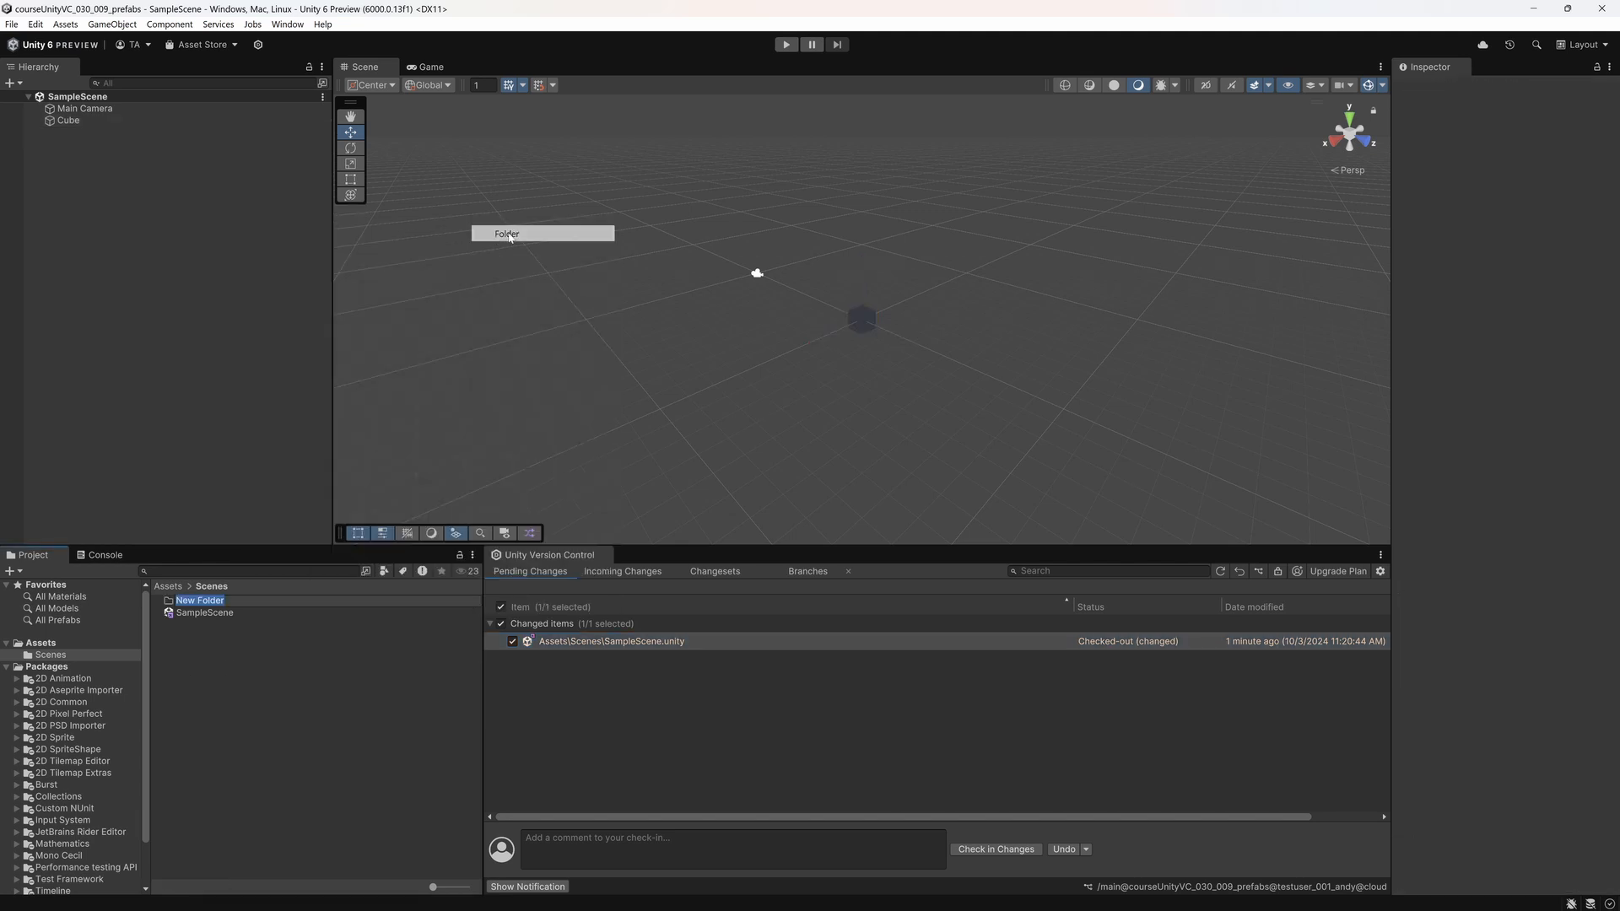
text(prefabs)
key(Return)
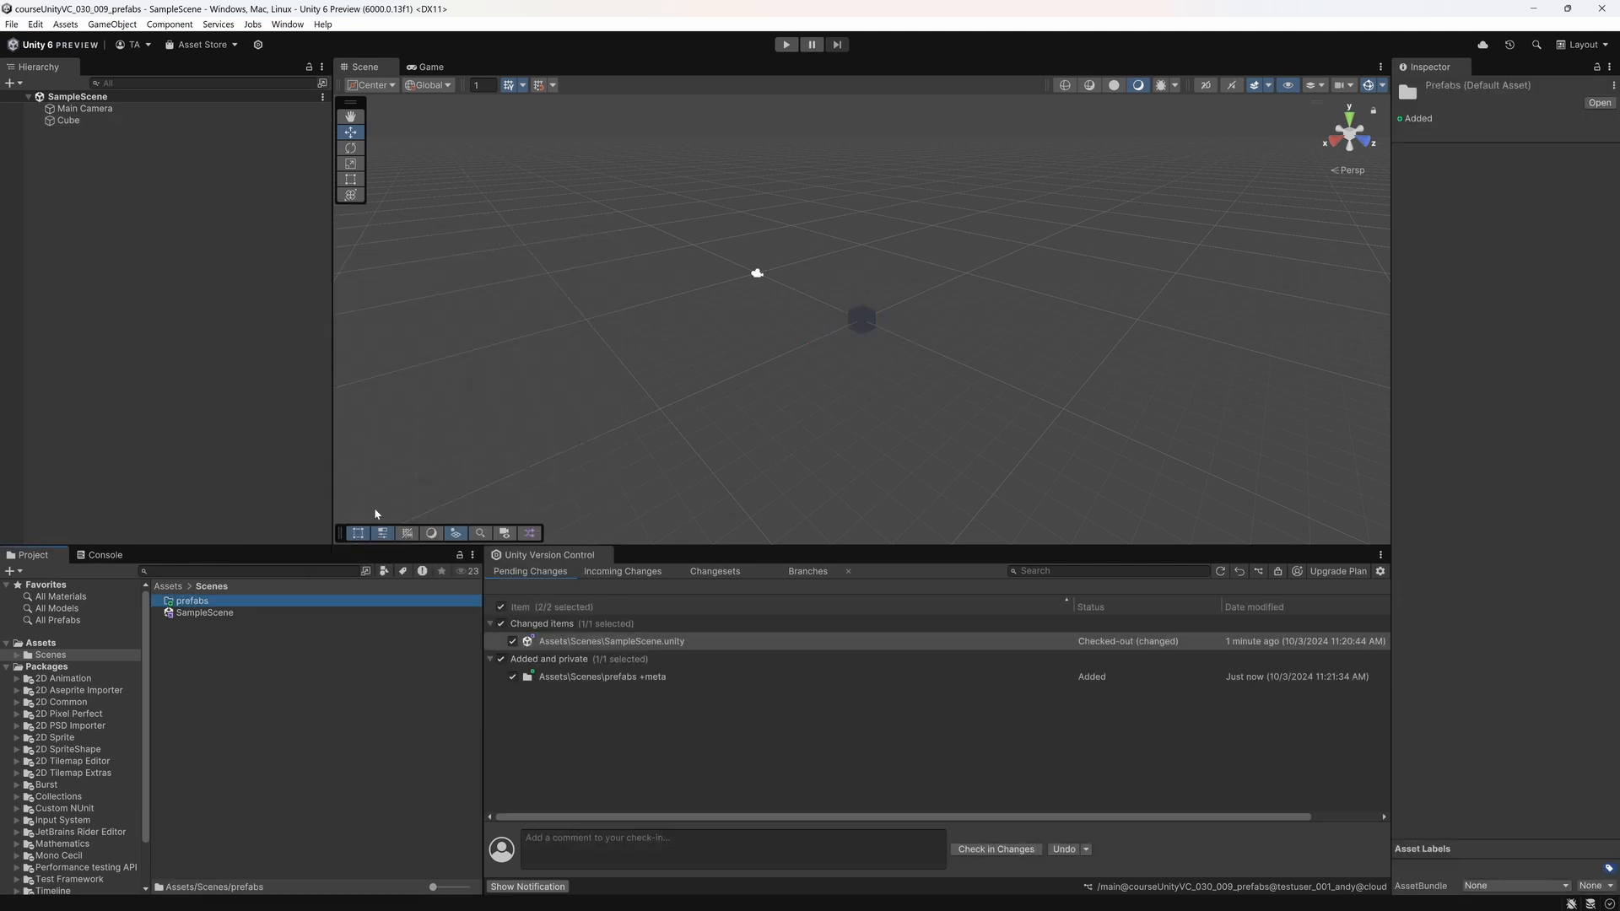
Step: Turn the Cube object into a prefab inside the Assets/Scenes/prefabs folder and save the scene
double_click(191, 602)
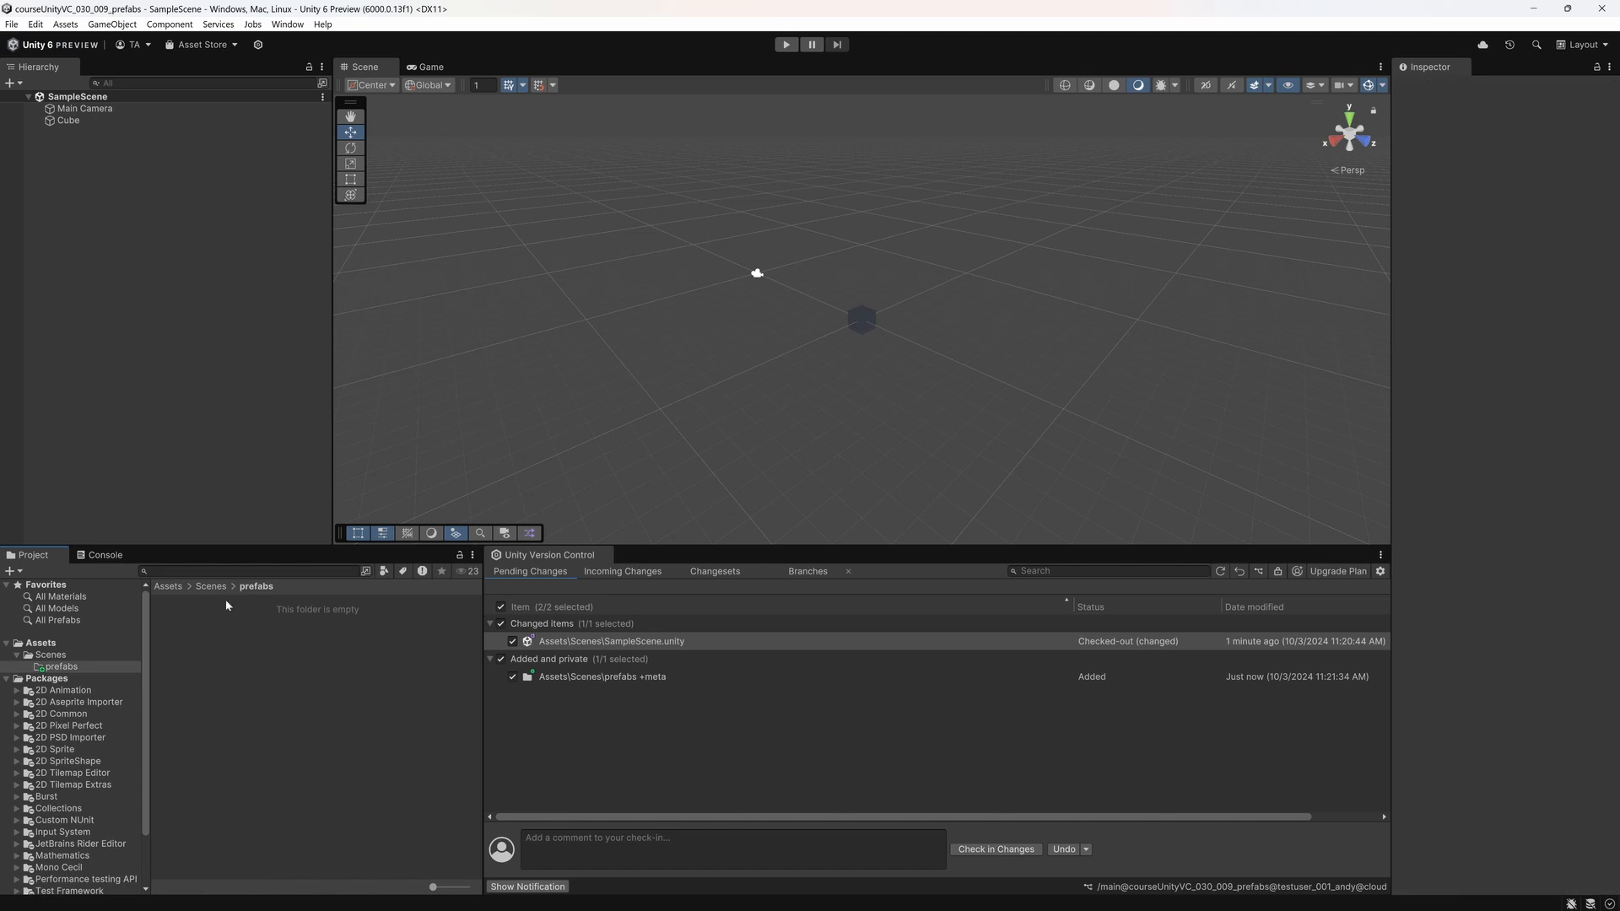
drag(68, 121, 206, 644)
click(253, 682)
key(ctrl+s)
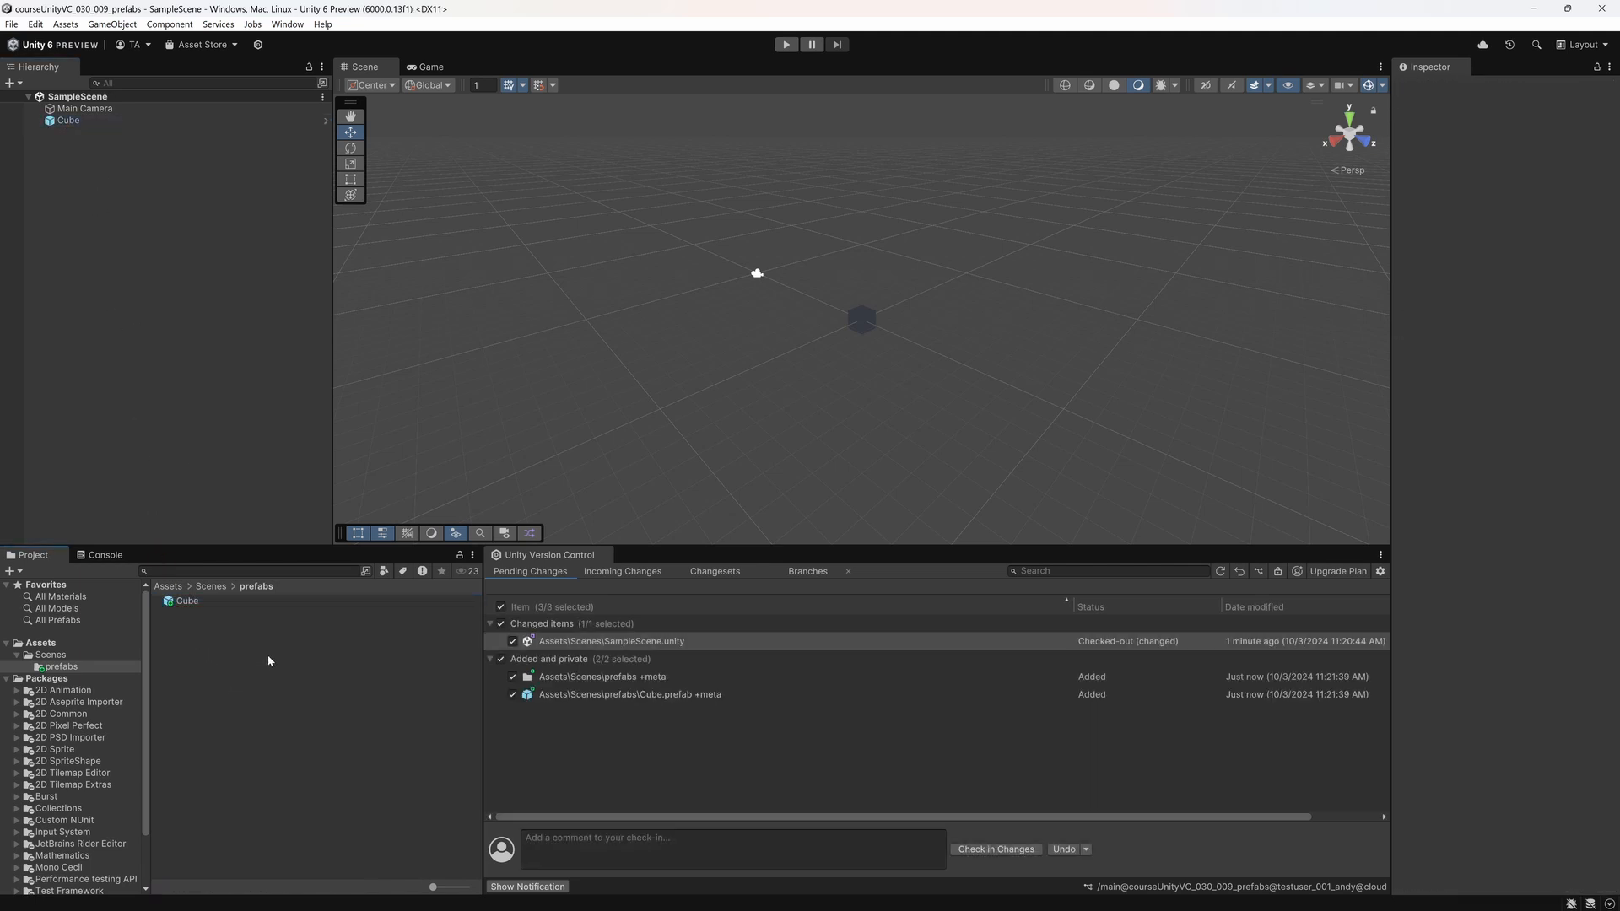
Step: Diff the pending SampleScene.unity change again to examine how the cube's prefab instance is recorded, then close the diff
click(618, 641)
right_click(621, 641)
click(667, 671)
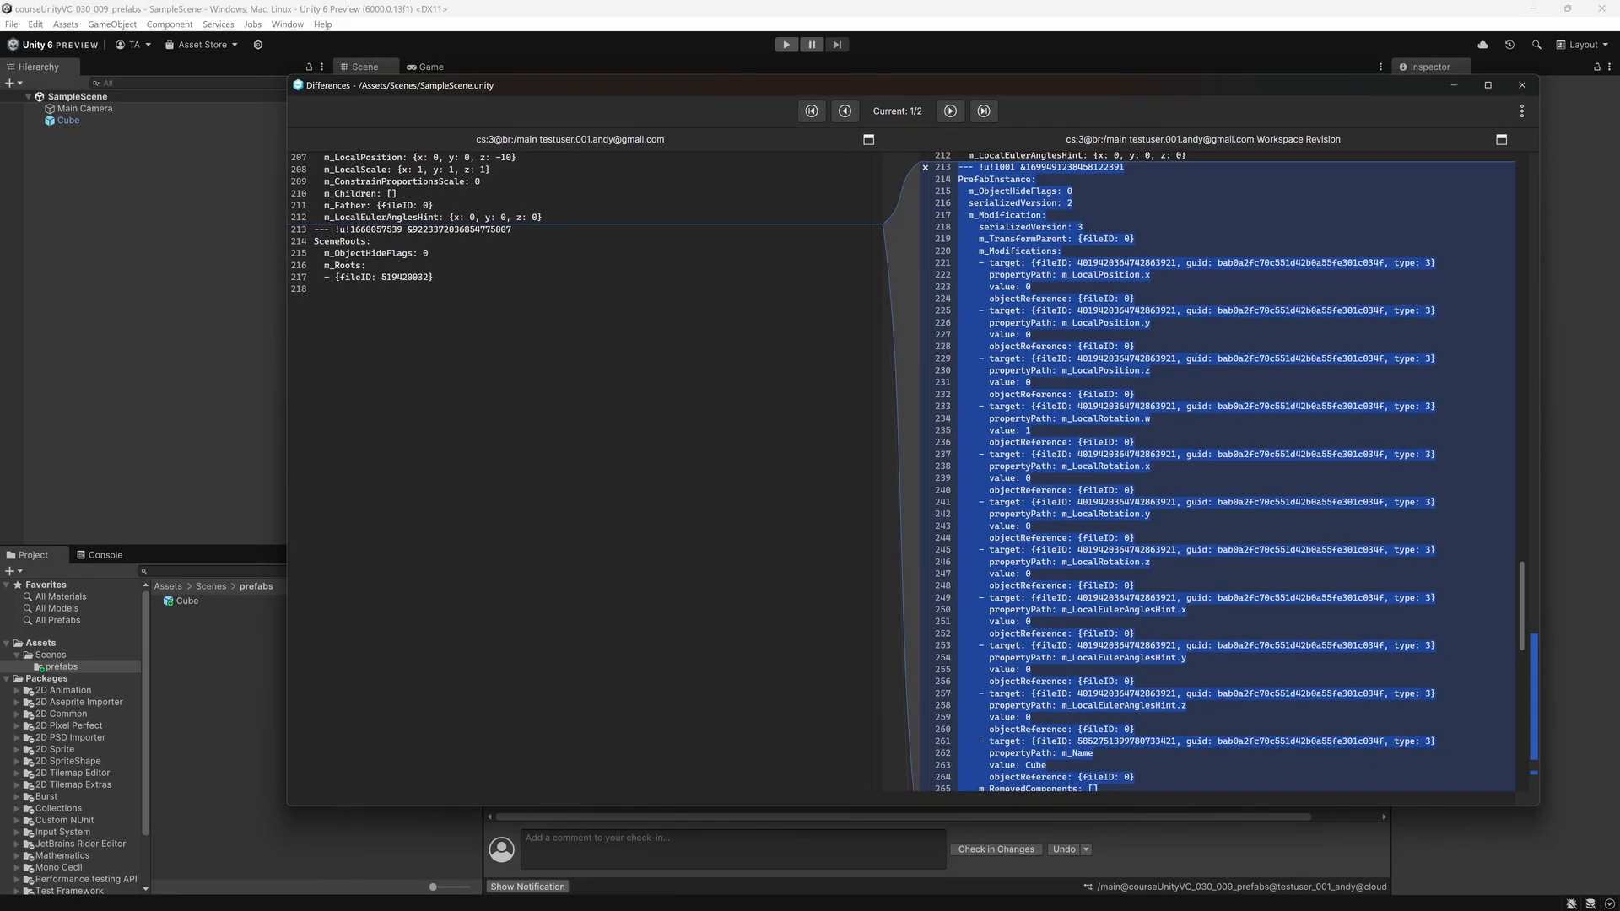
click(1521, 84)
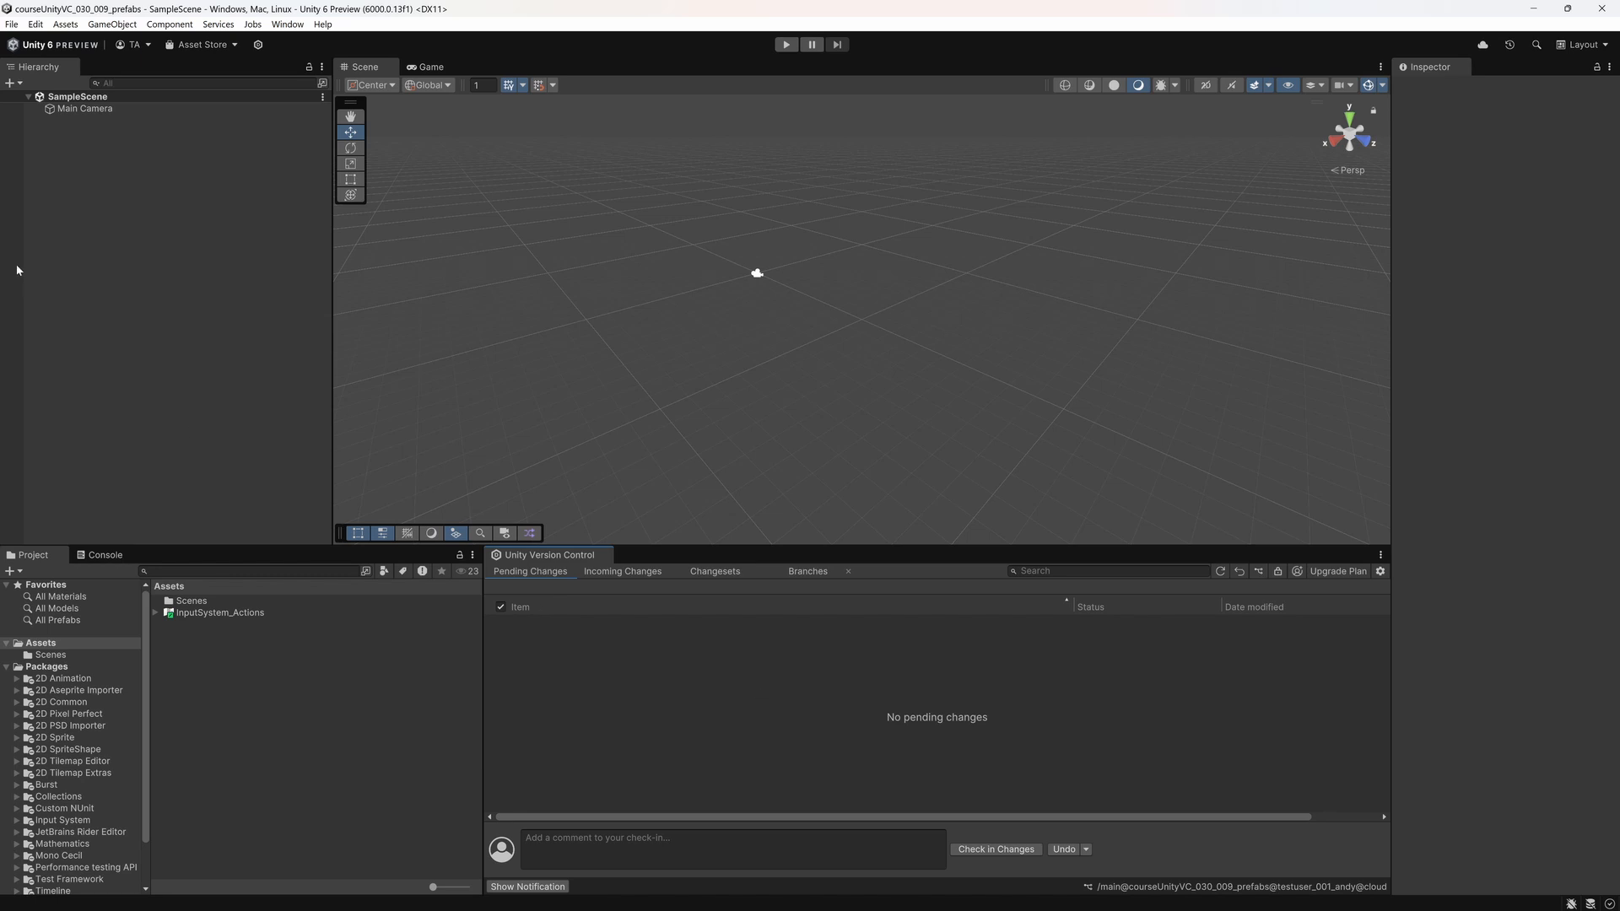
Step: Add a plane to SampleScene and set its X and Z scale to 2
right_click(131, 245)
mouse_move(254, 517)
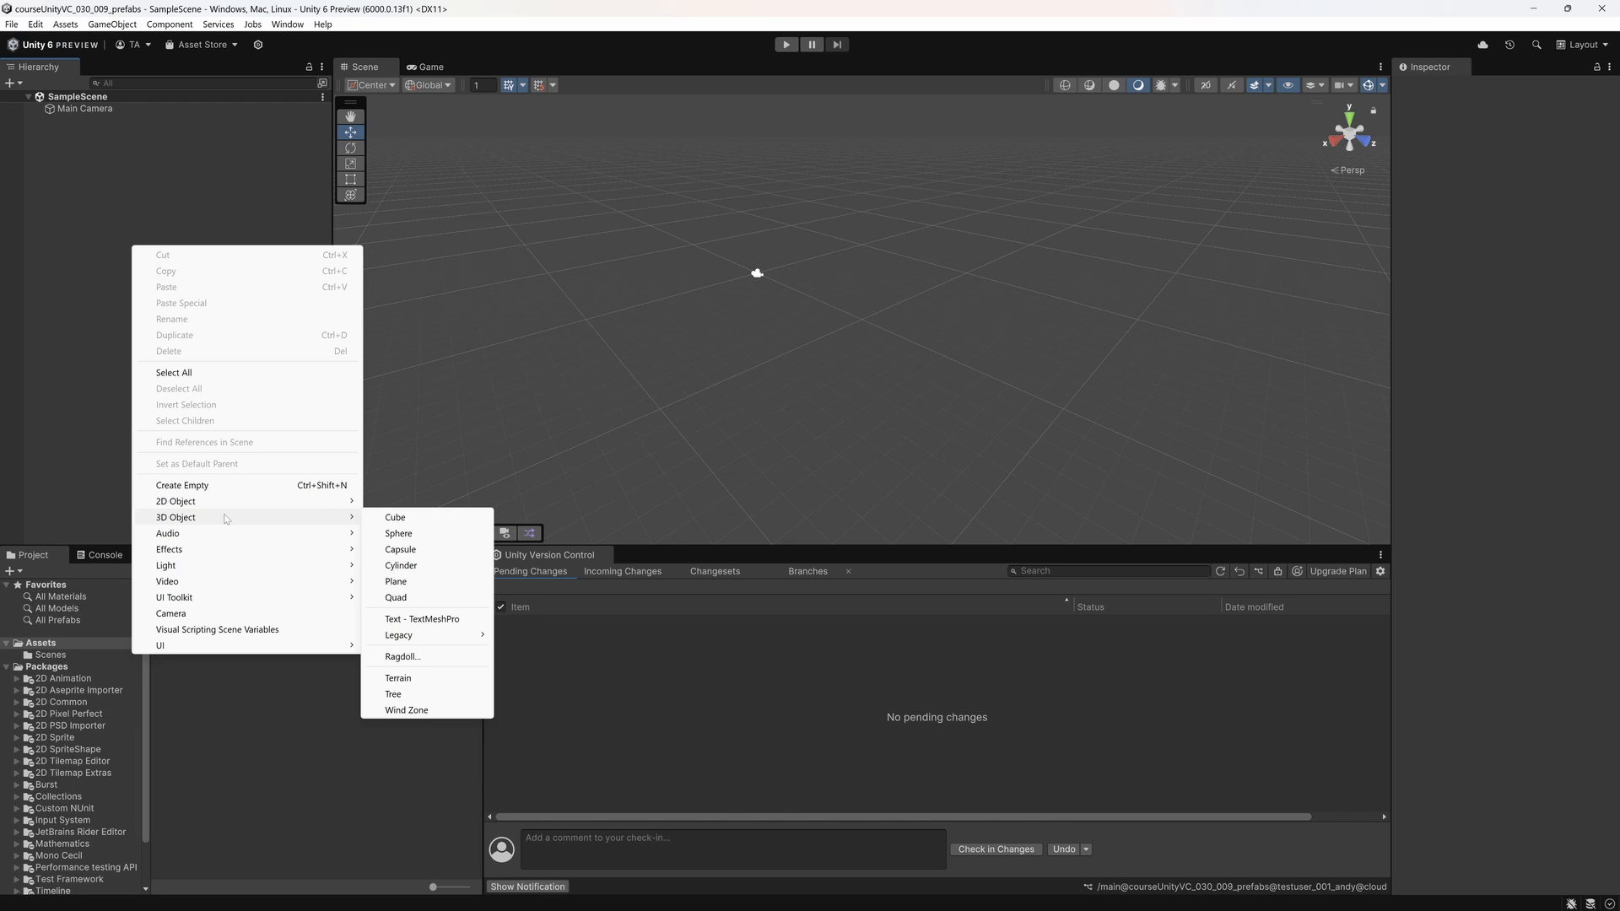
click(411, 585)
click(1505, 178)
text(2)
key(Tab)
key(Tab)
text(2)
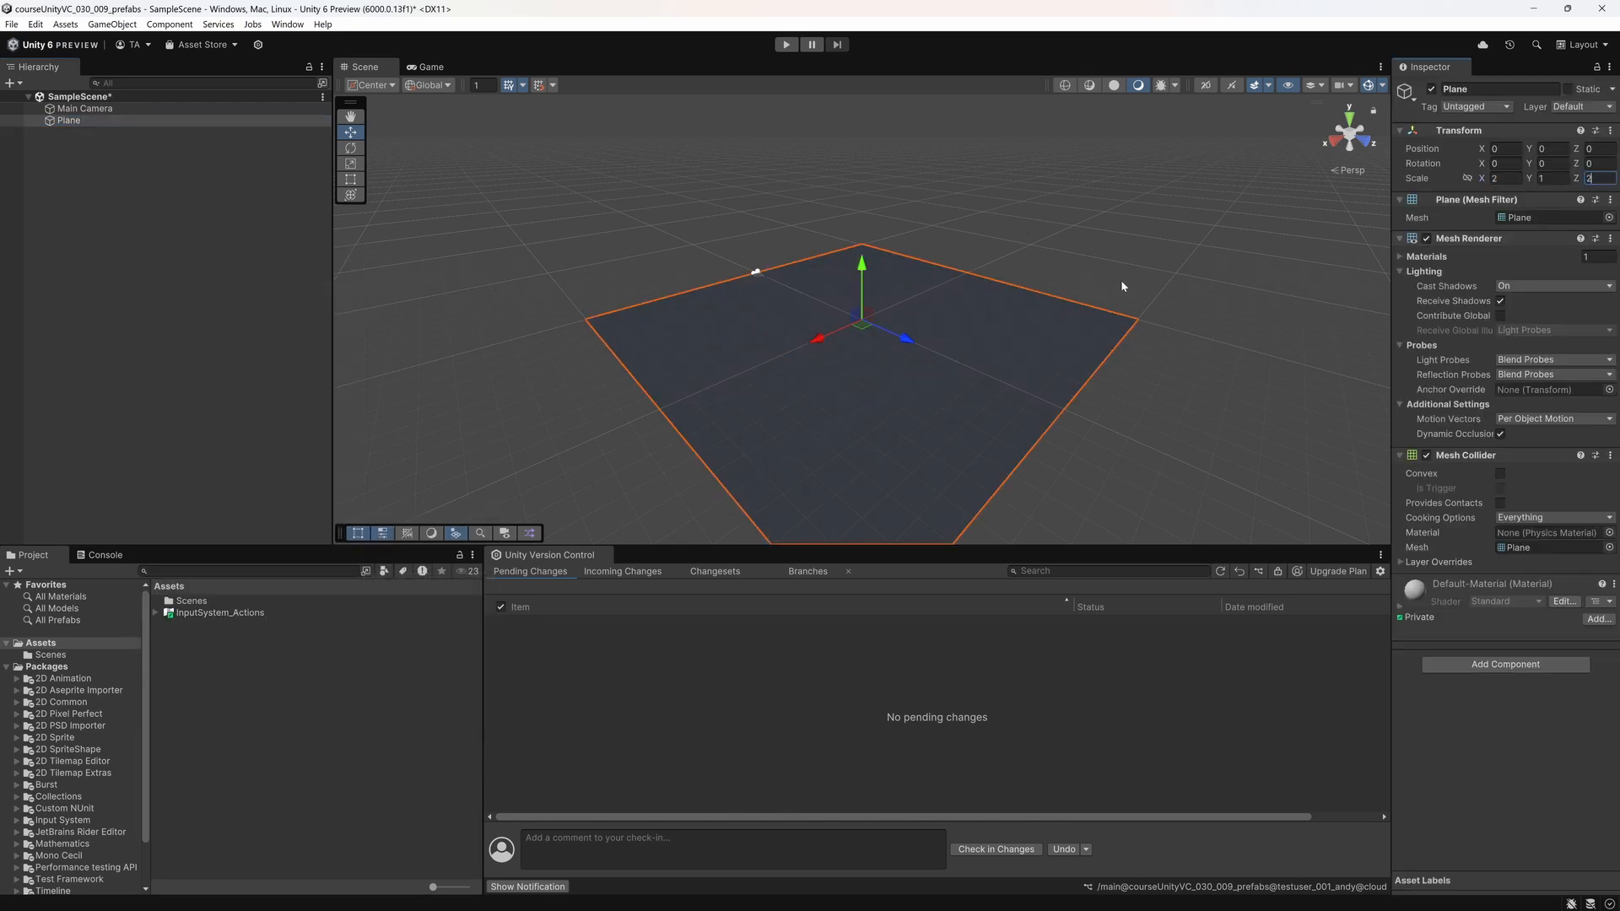
click(1121, 286)
Step: Add a directional light, order it above the Plane in the scene hierarchy, and save the scene
right_click(174, 226)
click(443, 545)
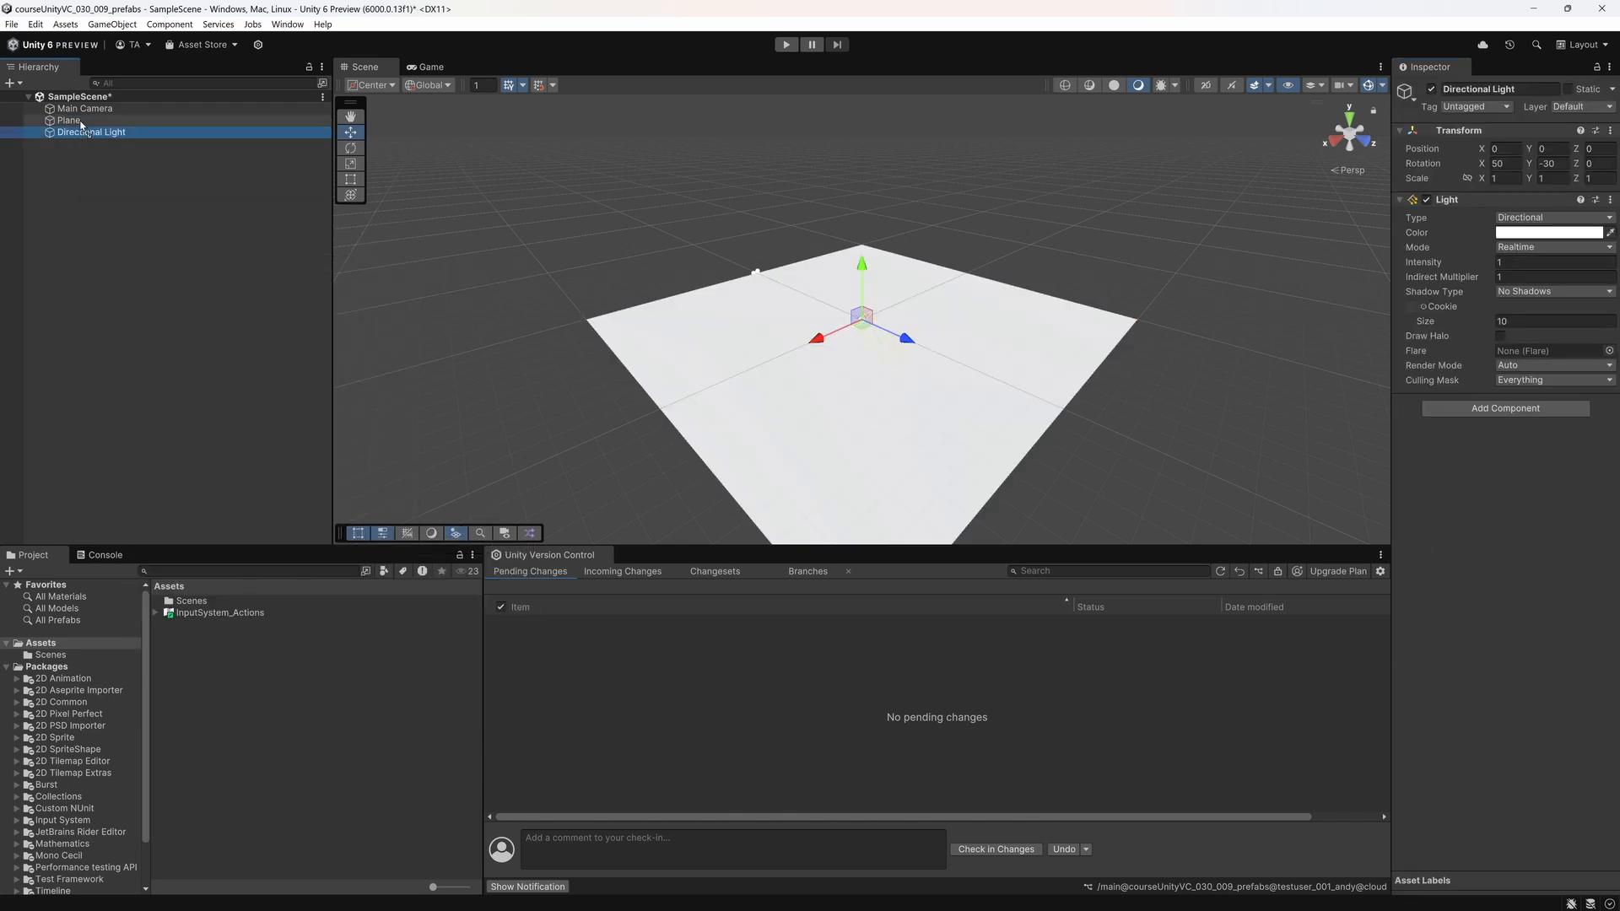
drag(81, 125, 81, 118)
click(103, 209)
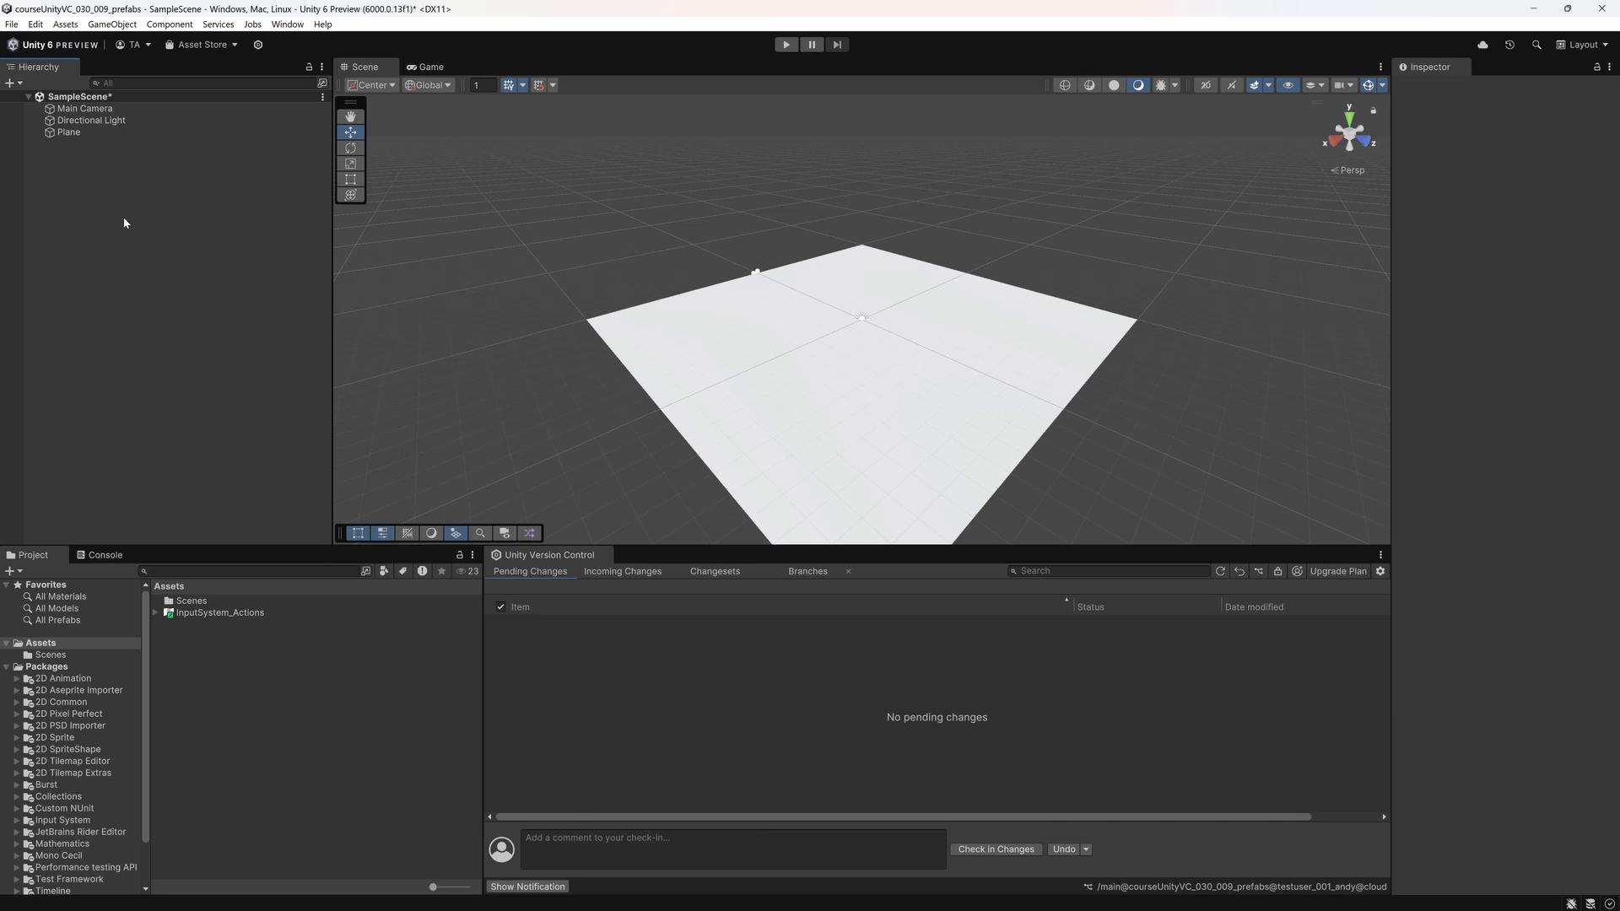
key(ctrl+s)
Step: Create a folder named prefabs directly under Assets and open it
right_click(271, 699)
mouse_move(379, 276)
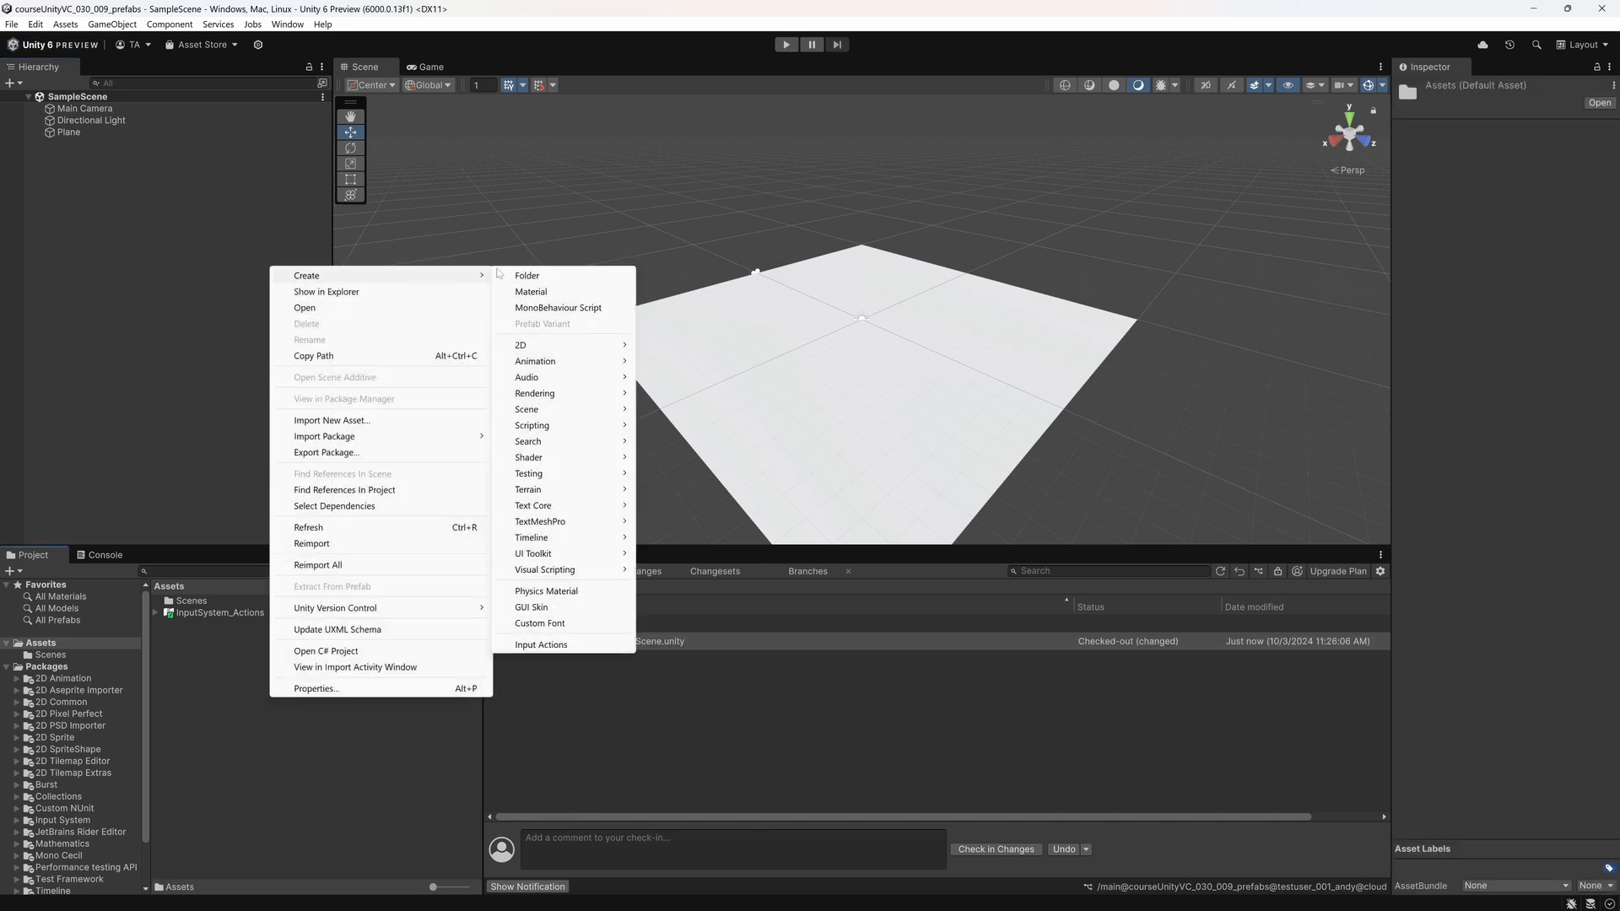
click(524, 275)
text(prefabs)
key(Return)
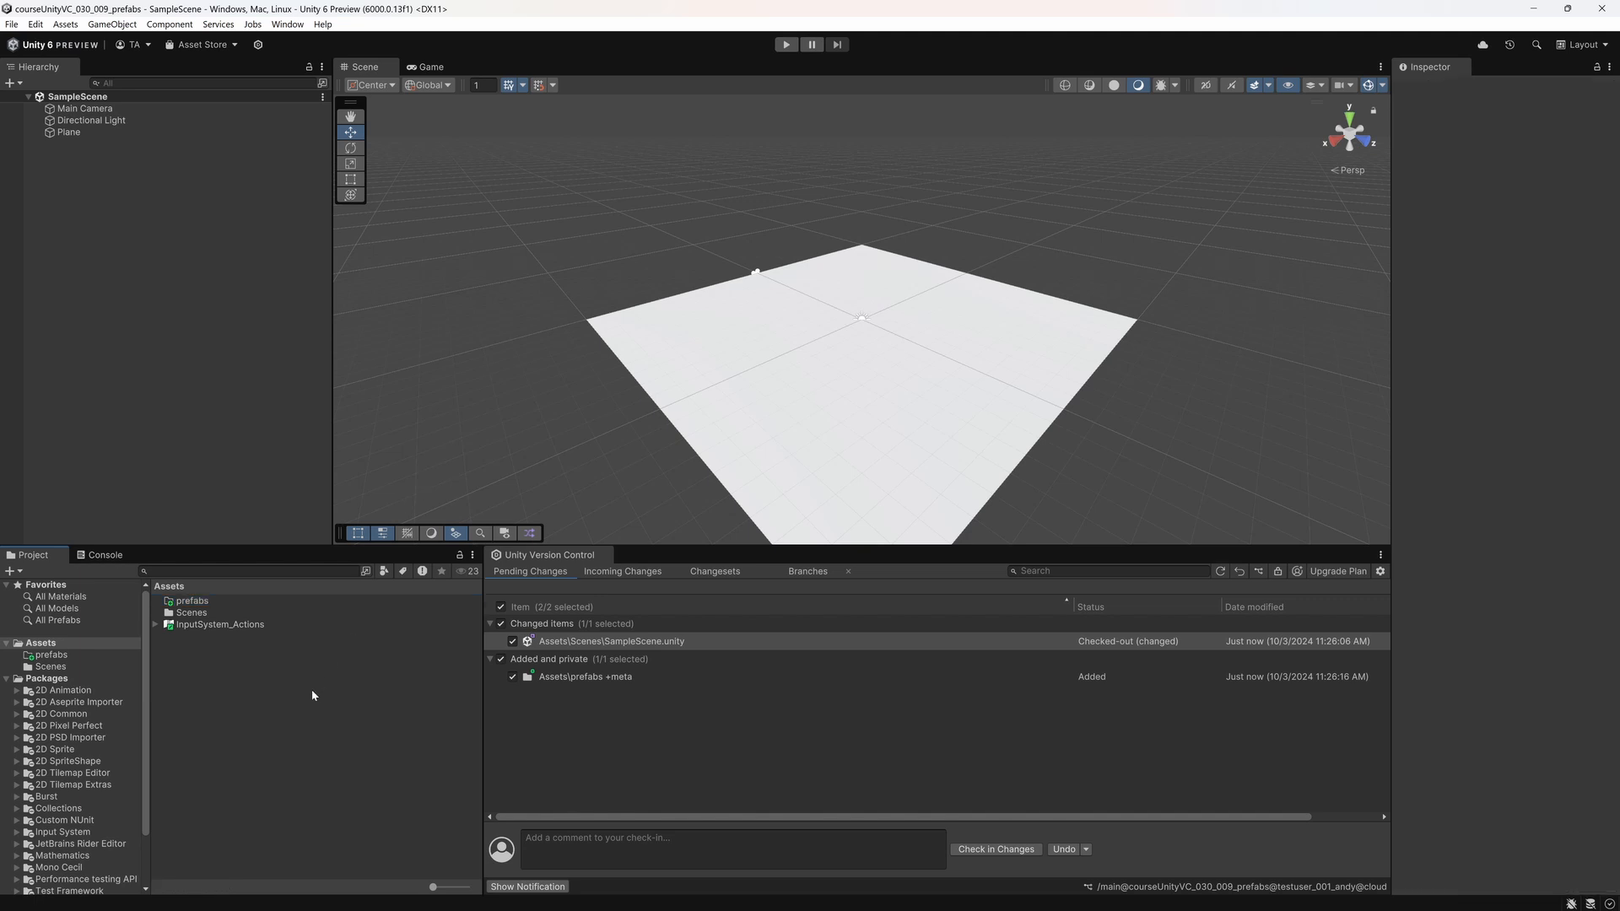
double_click(192, 601)
Step: Add a capsule to the scene and name it placeholder_teamA
right_click(113, 210)
mouse_move(215, 481)
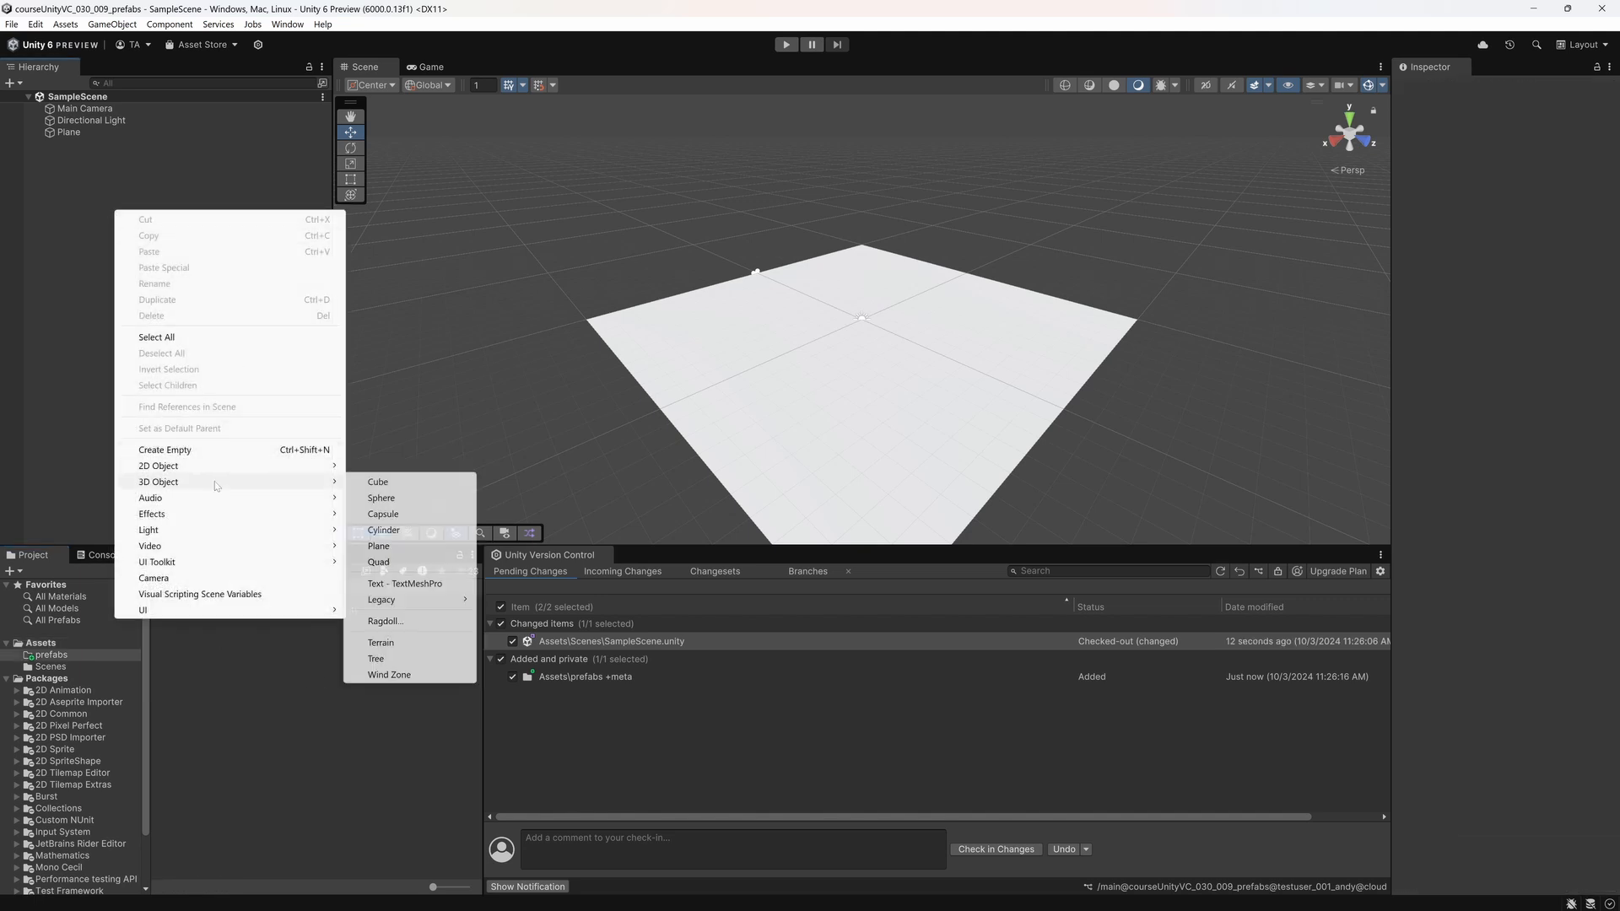
click(375, 512)
text(placeholder_team)
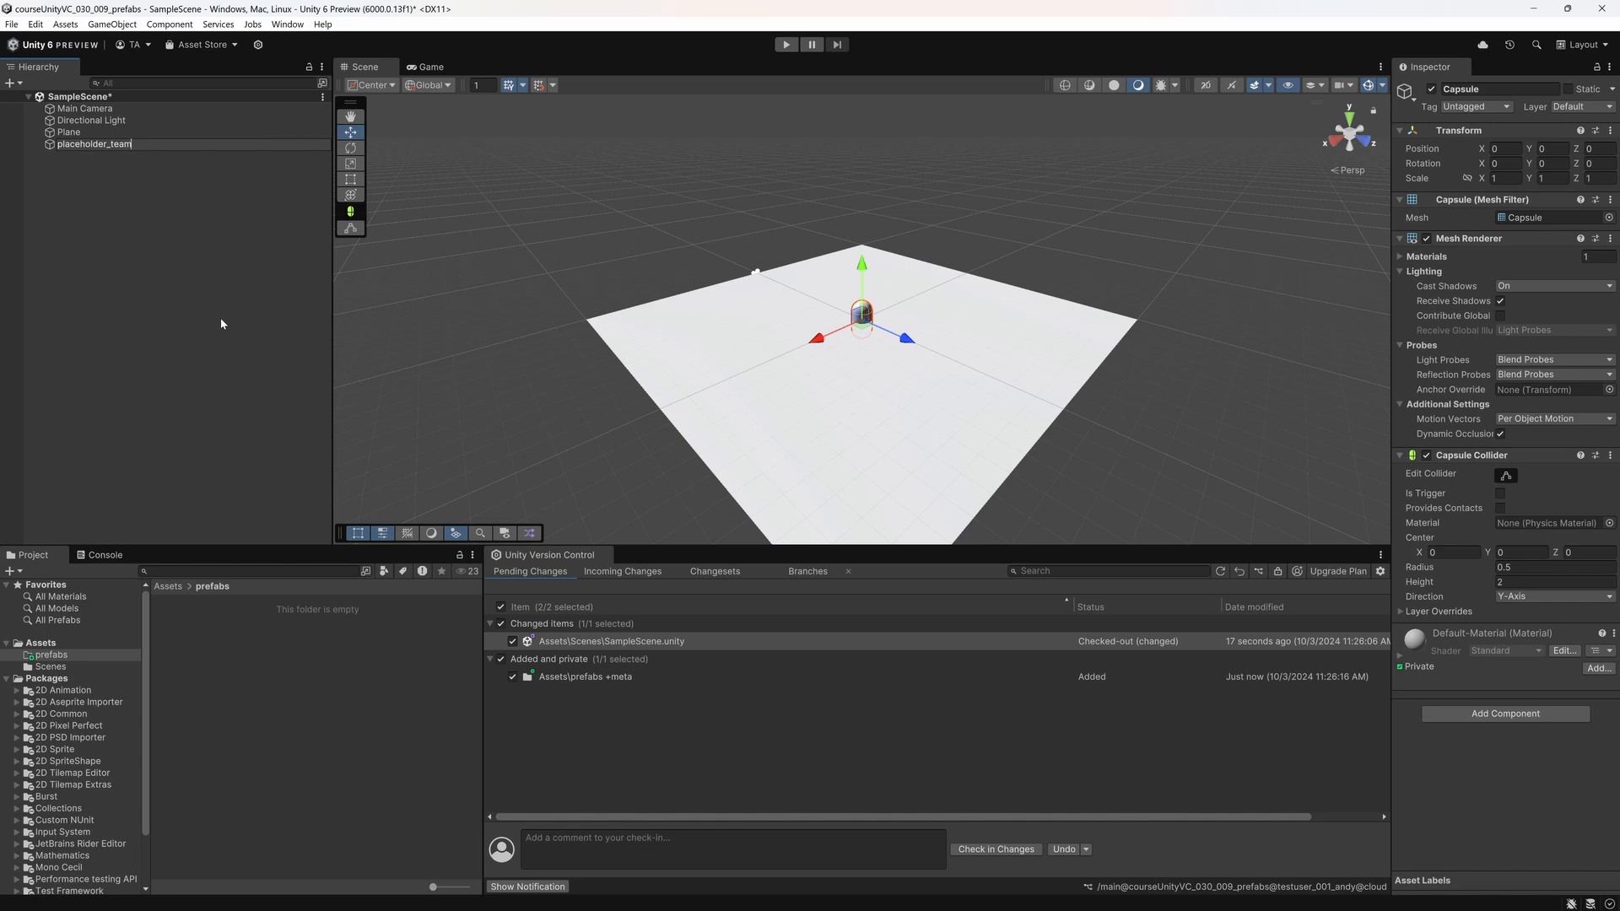
text(A)
key(Return)
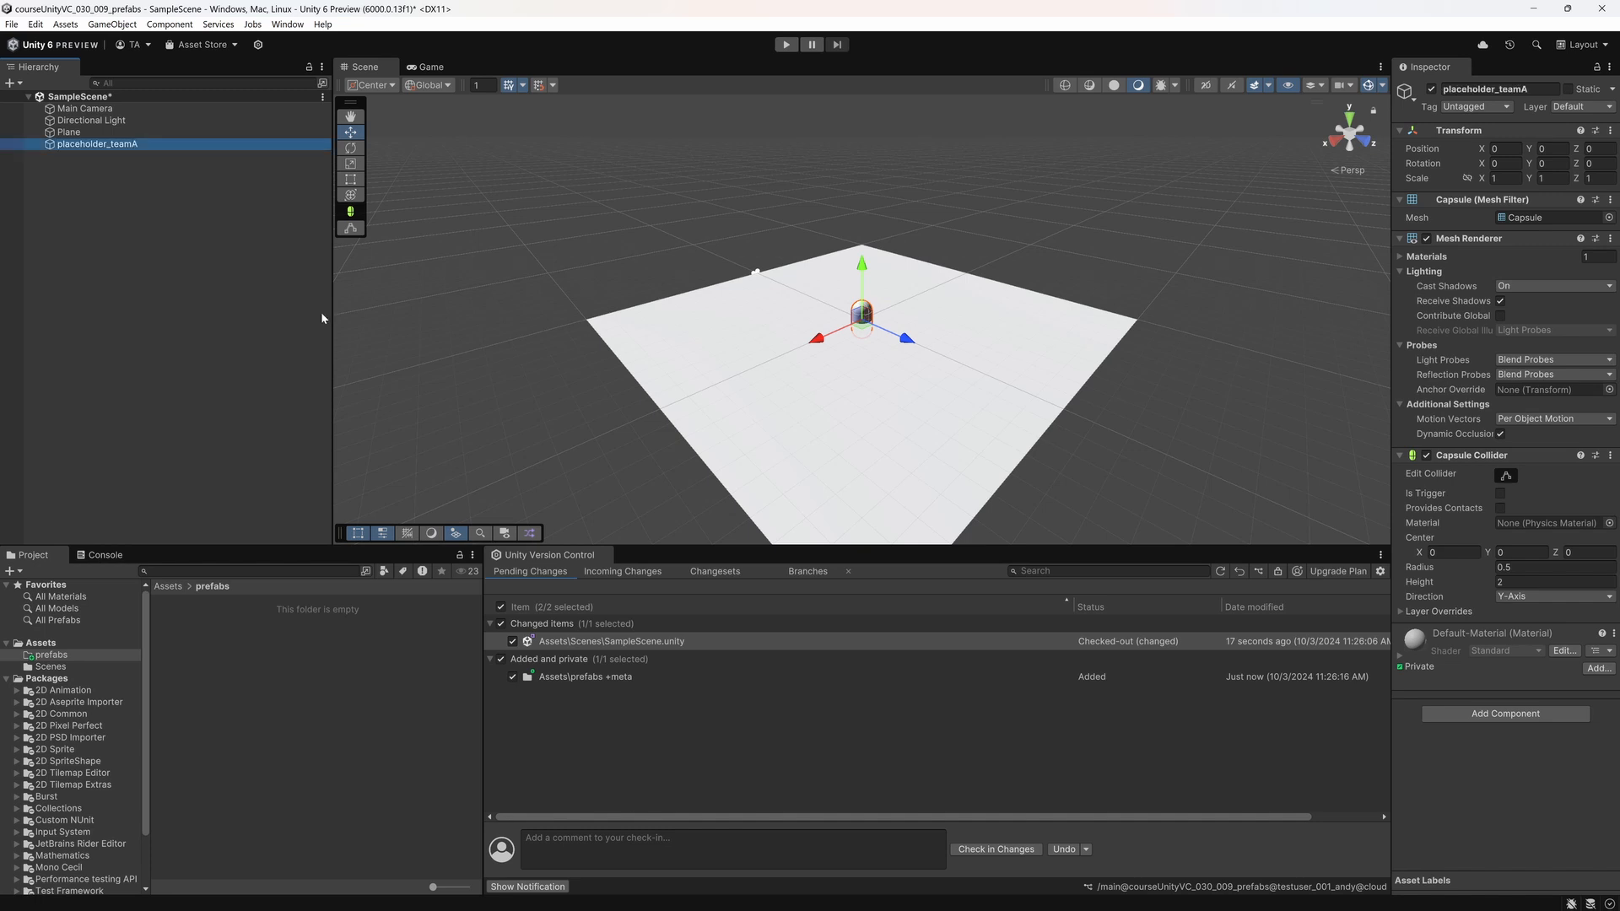
Step: Move placeholder_teamA to about X -6.45, Z -4.65 and make it a prefab in the prefabs folder
drag(861, 325, 872, 282)
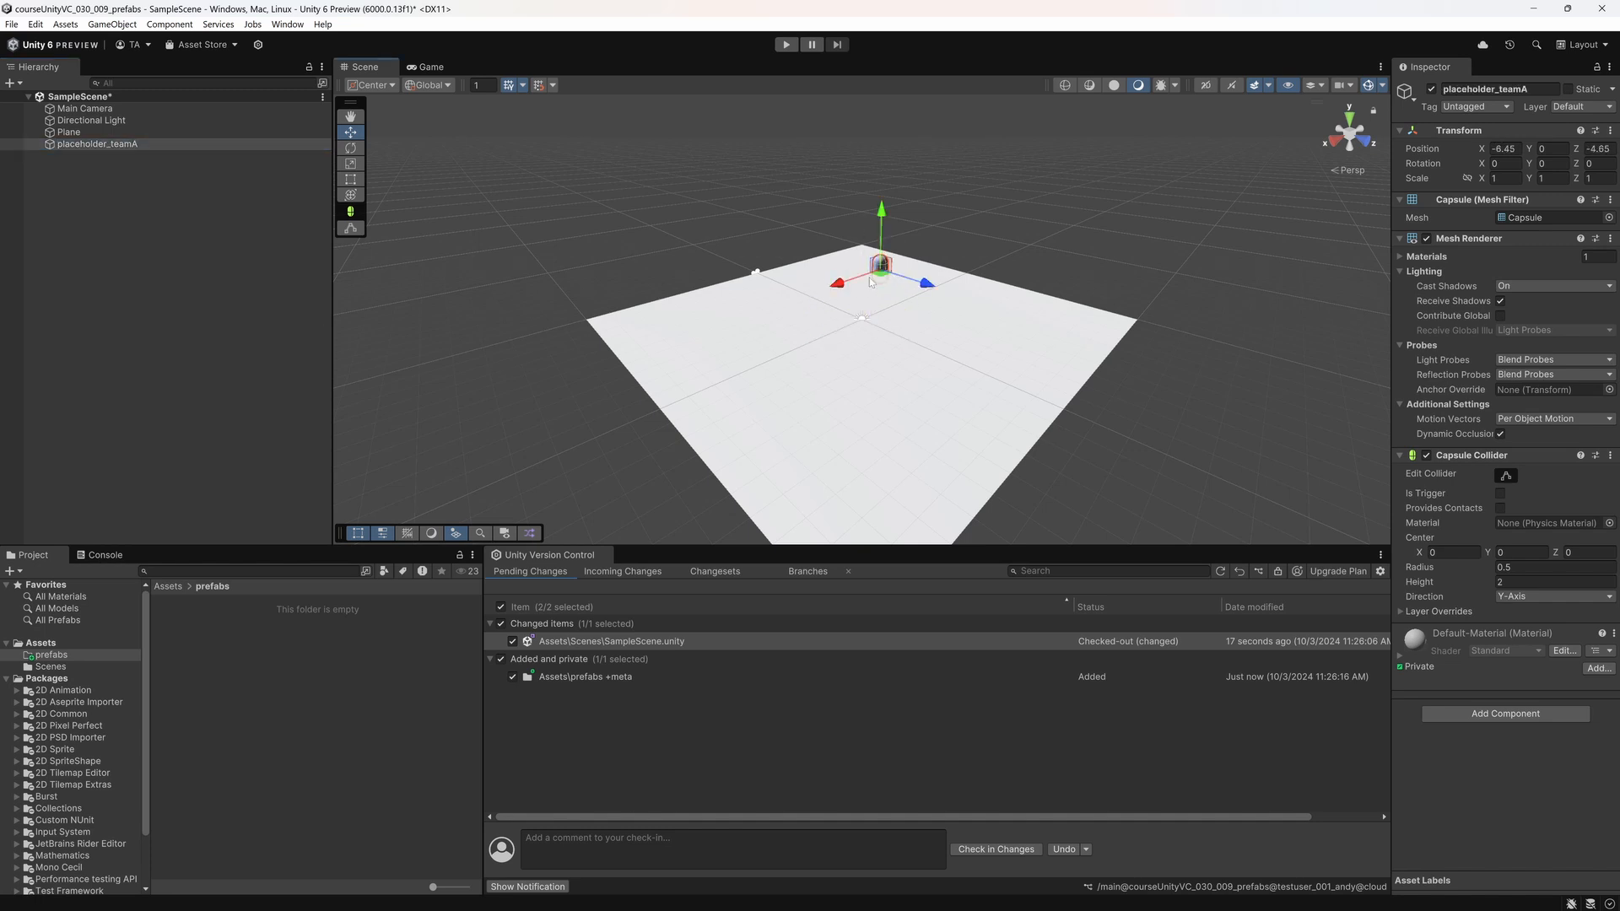
click(126, 306)
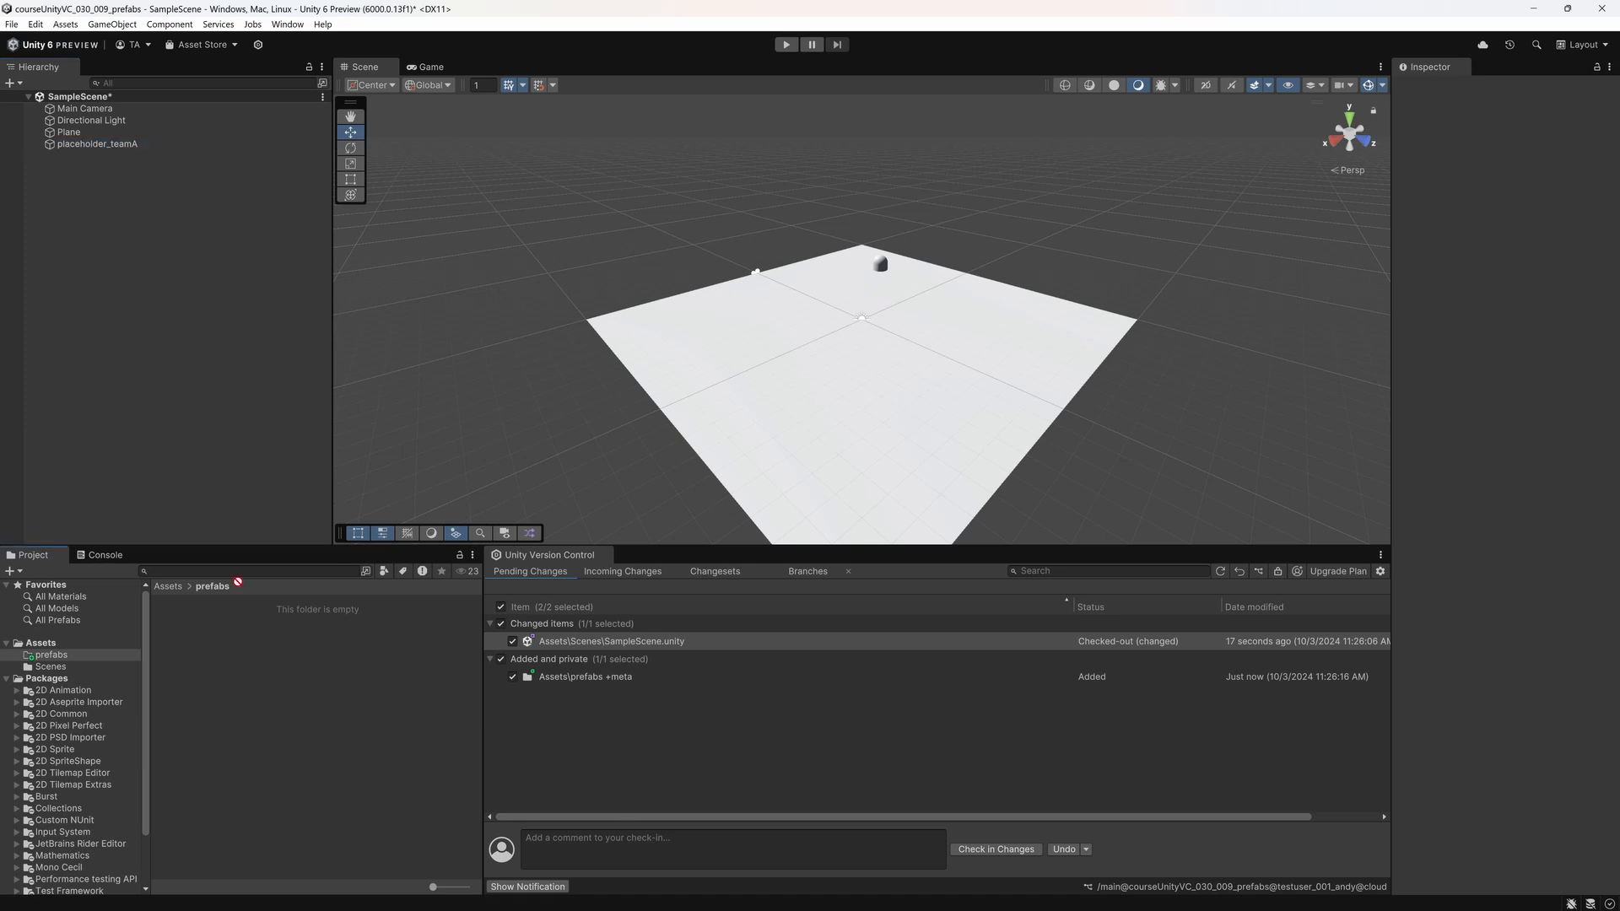
click(100, 170)
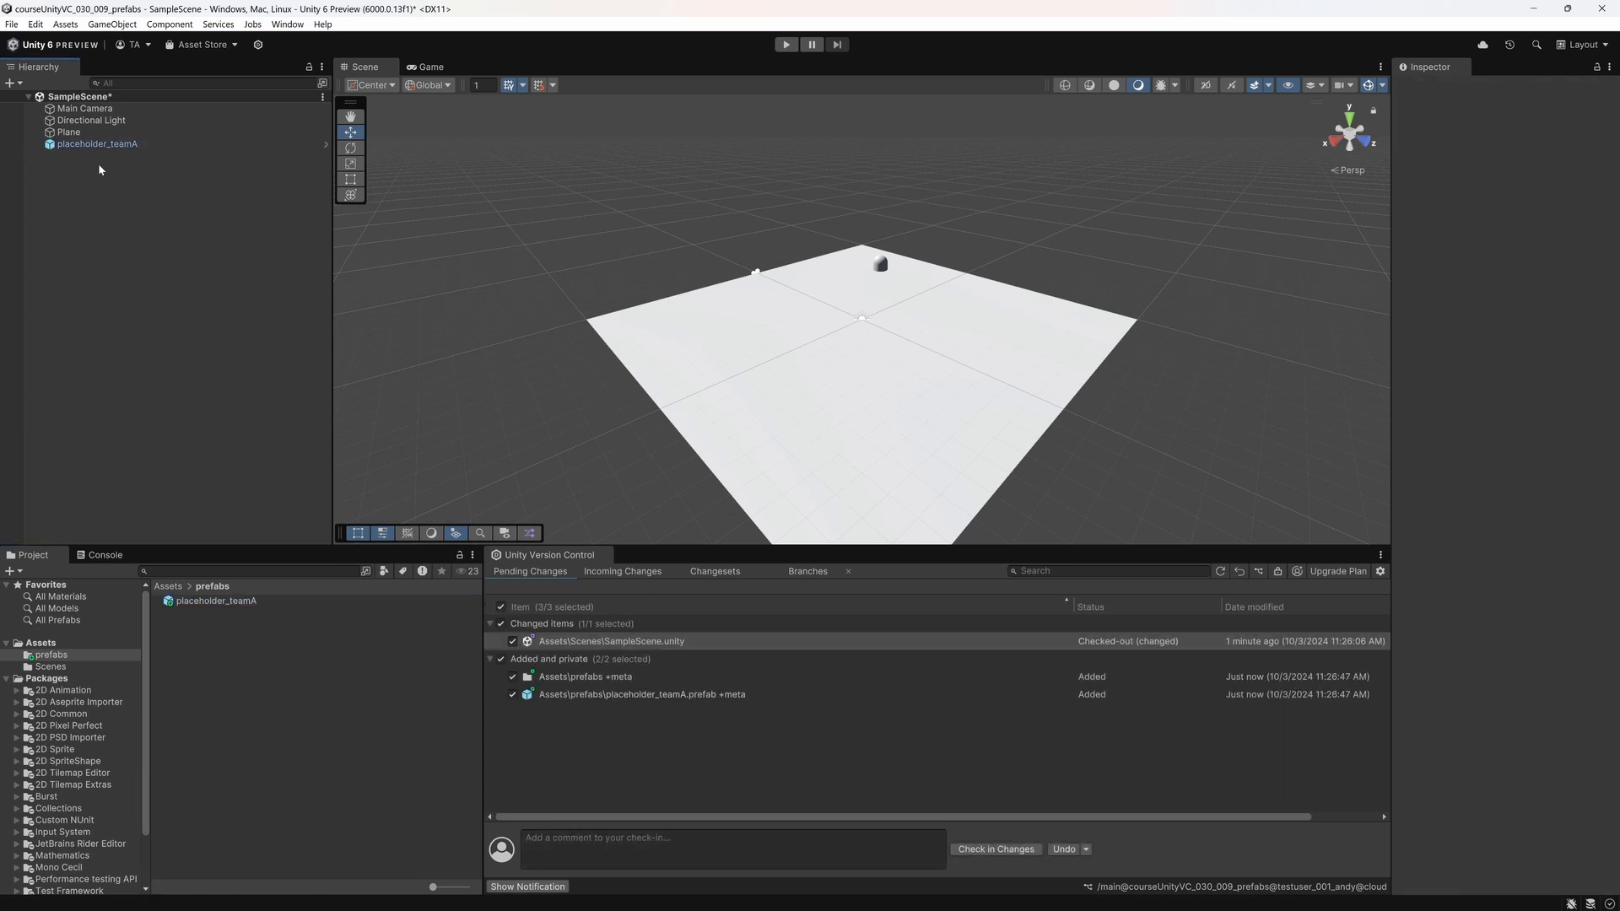
Step: Place two more placeholder_teamA prefab instances in a row along the same side of the plane and save the scene
drag(218, 601, 103, 214)
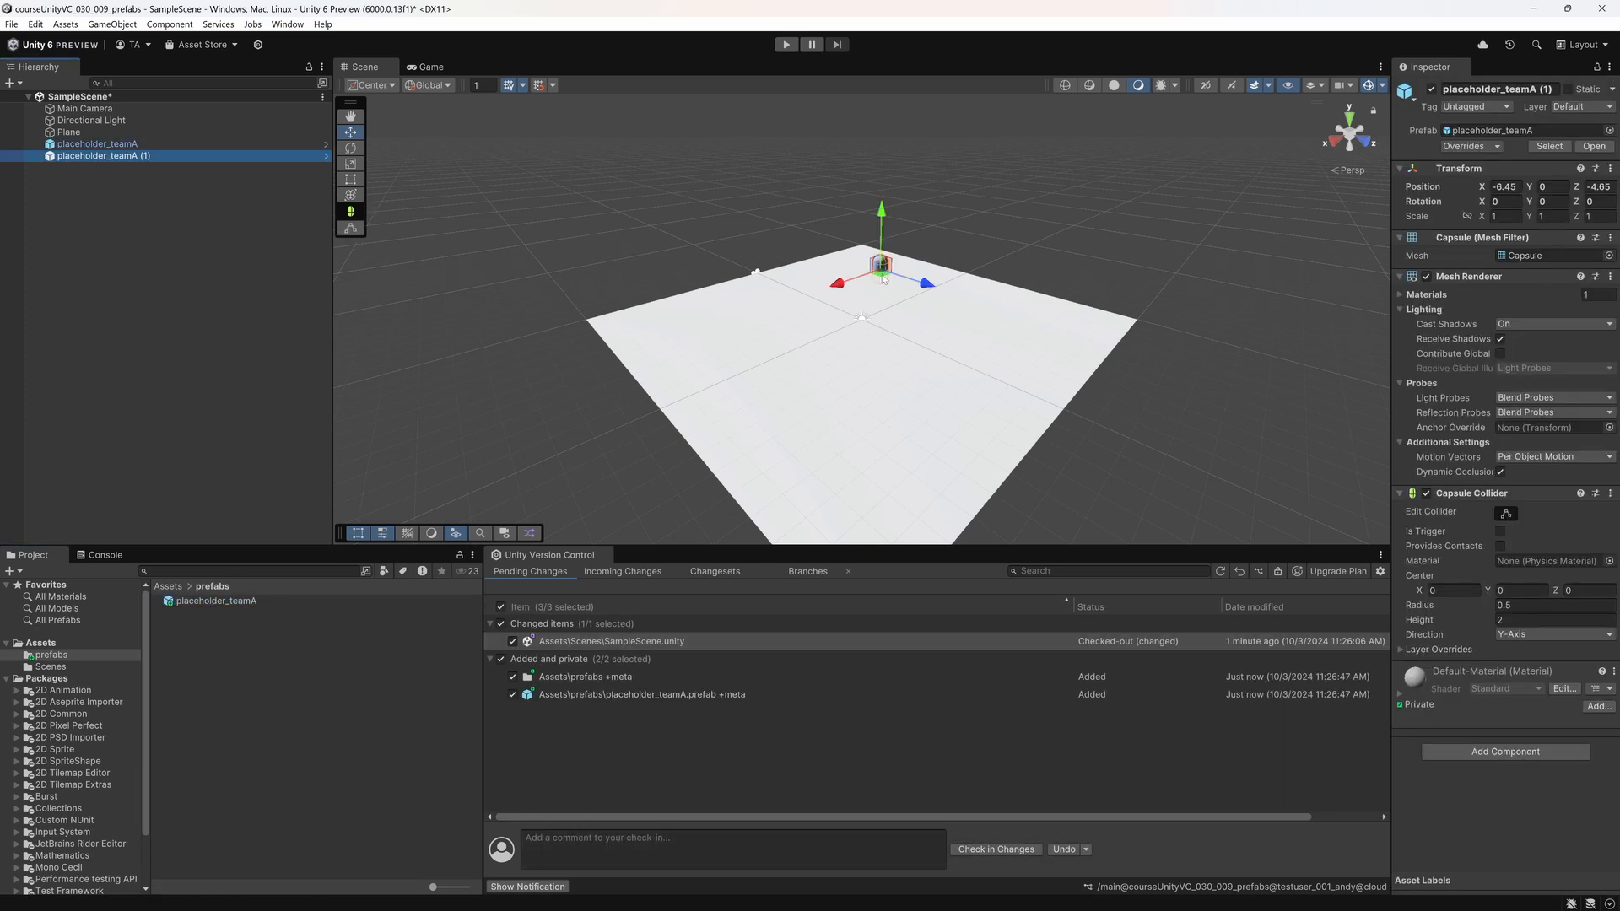
drag(881, 274, 837, 312)
drag(217, 601, 695, 332)
click(305, 707)
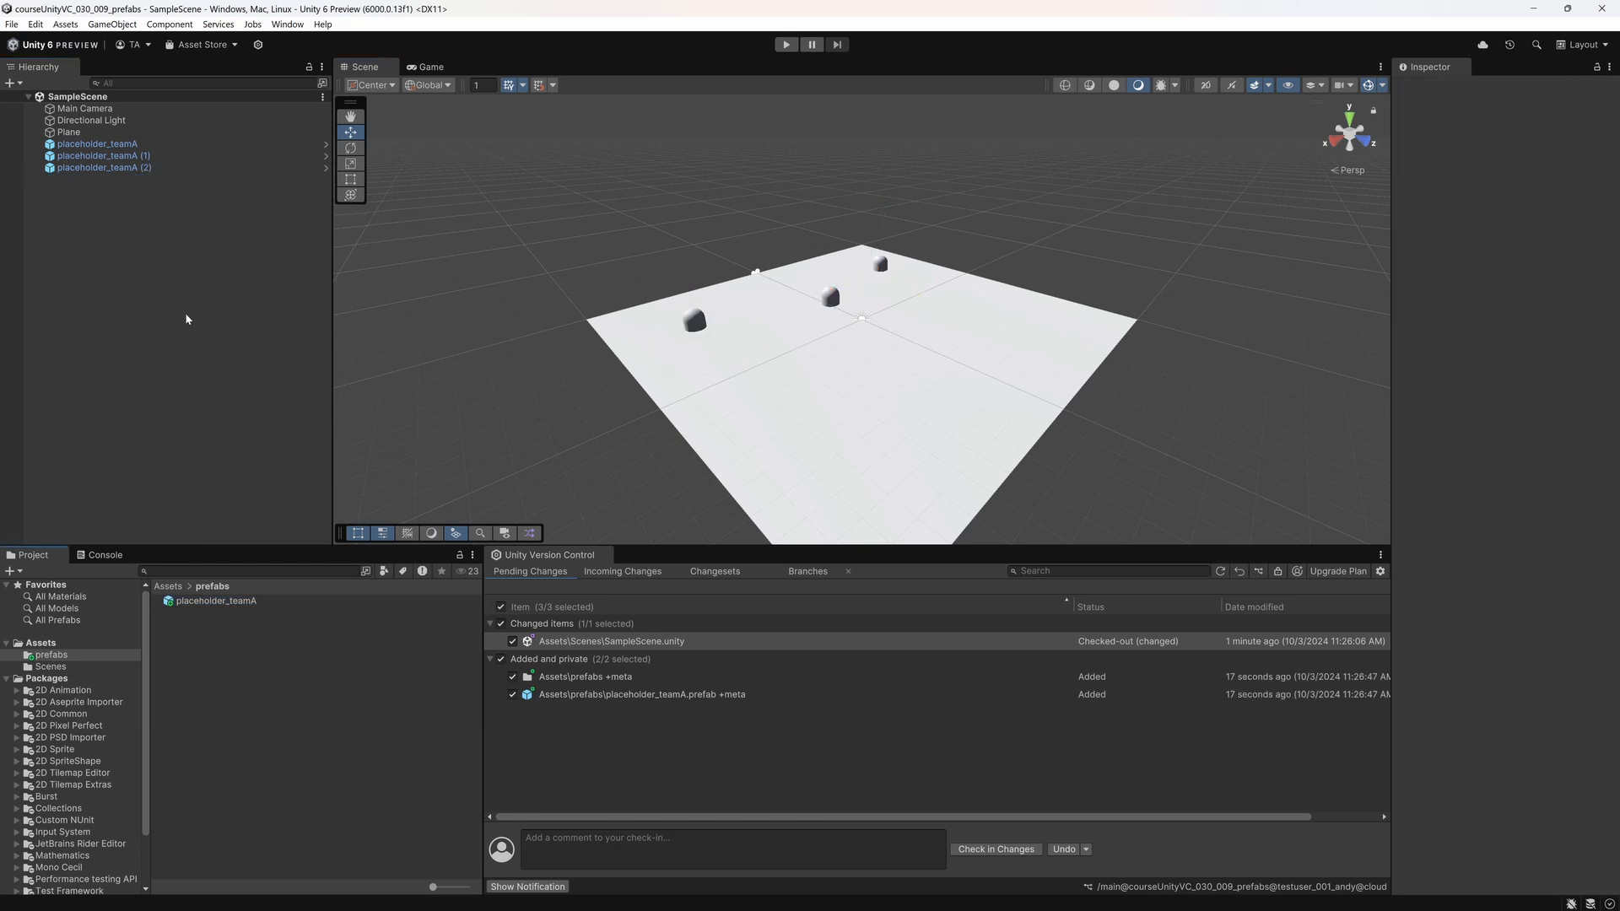
Step: Add a capsule named placeholder_teamB at about X -5.2, Z 6.38 and make it a prefab in the prefabs folder
right_click(146, 238)
mouse_move(169, 510)
click(409, 549)
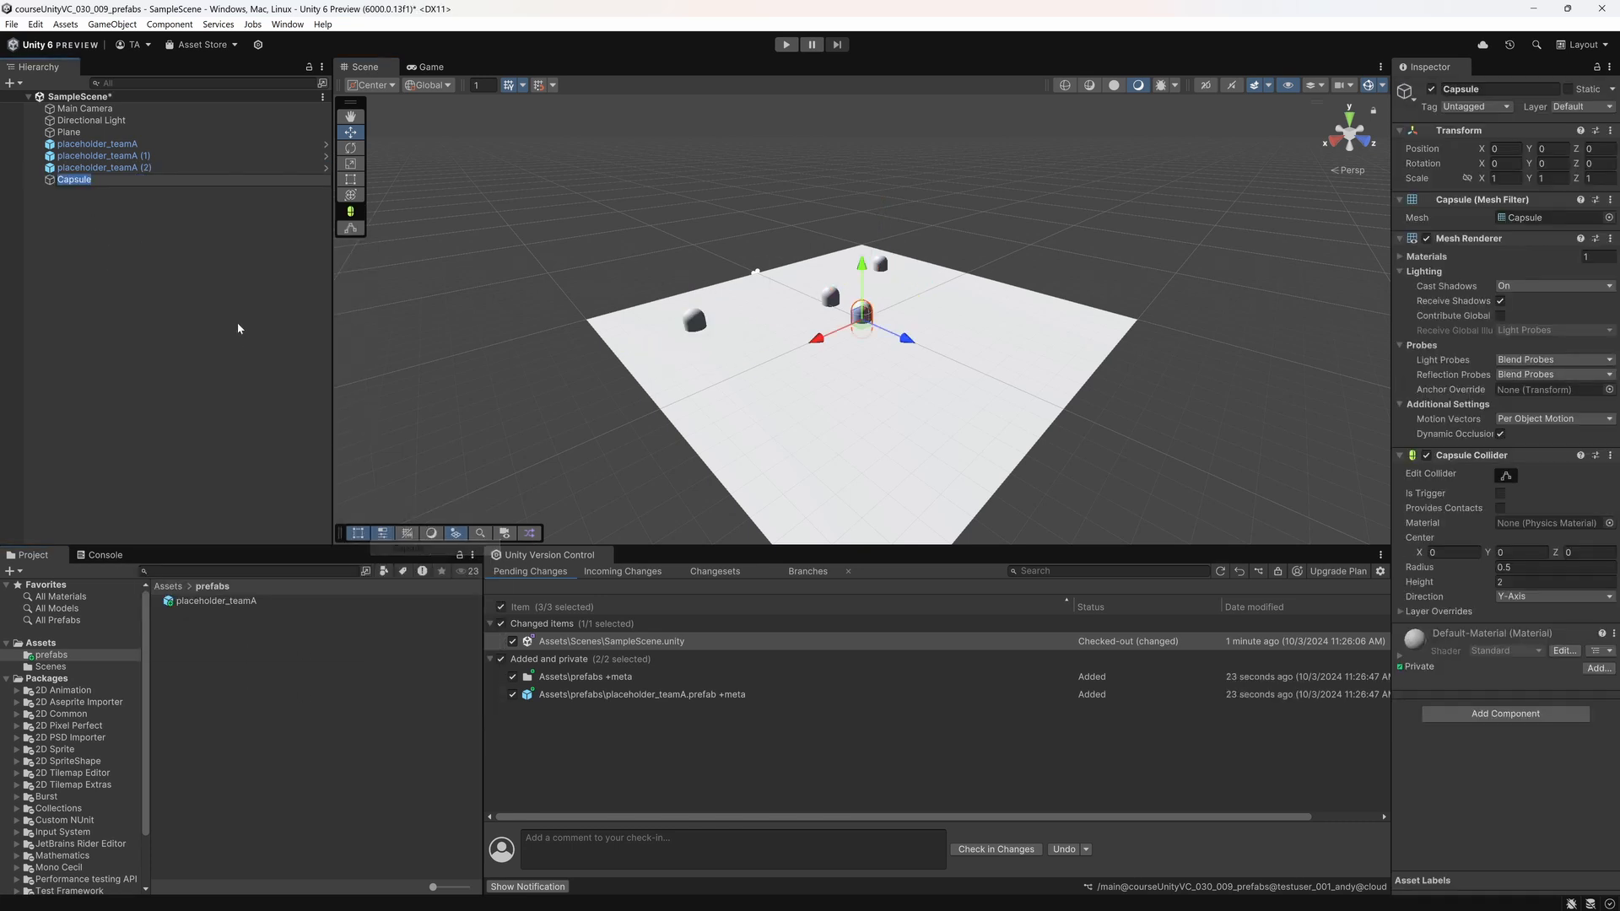
text(placeholder_)
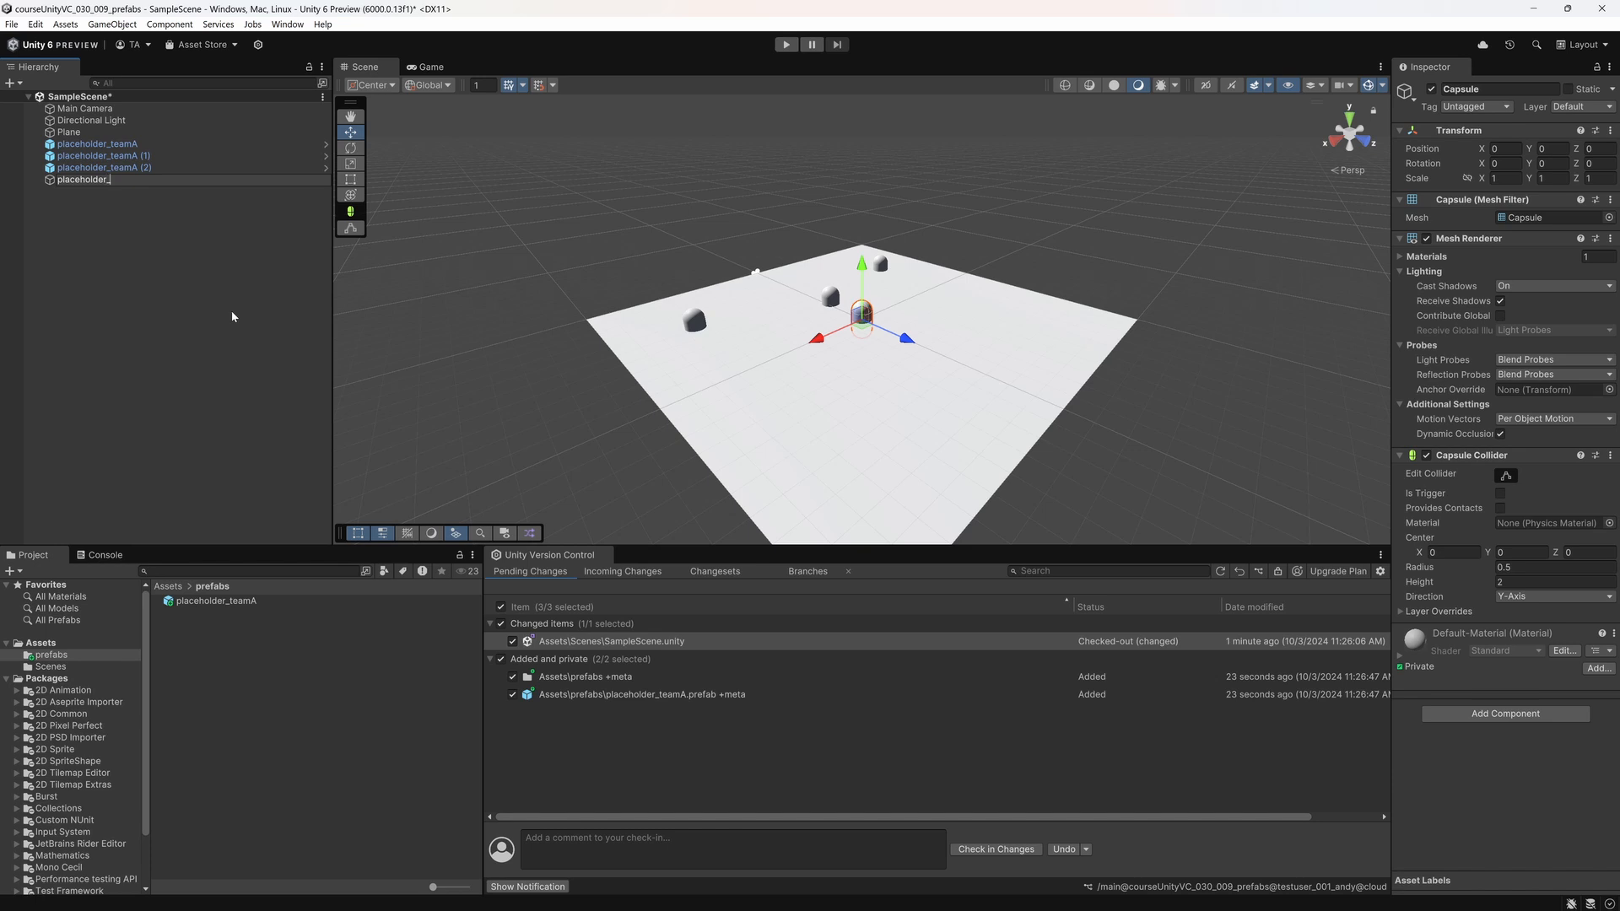
text(teamB)
key(Return)
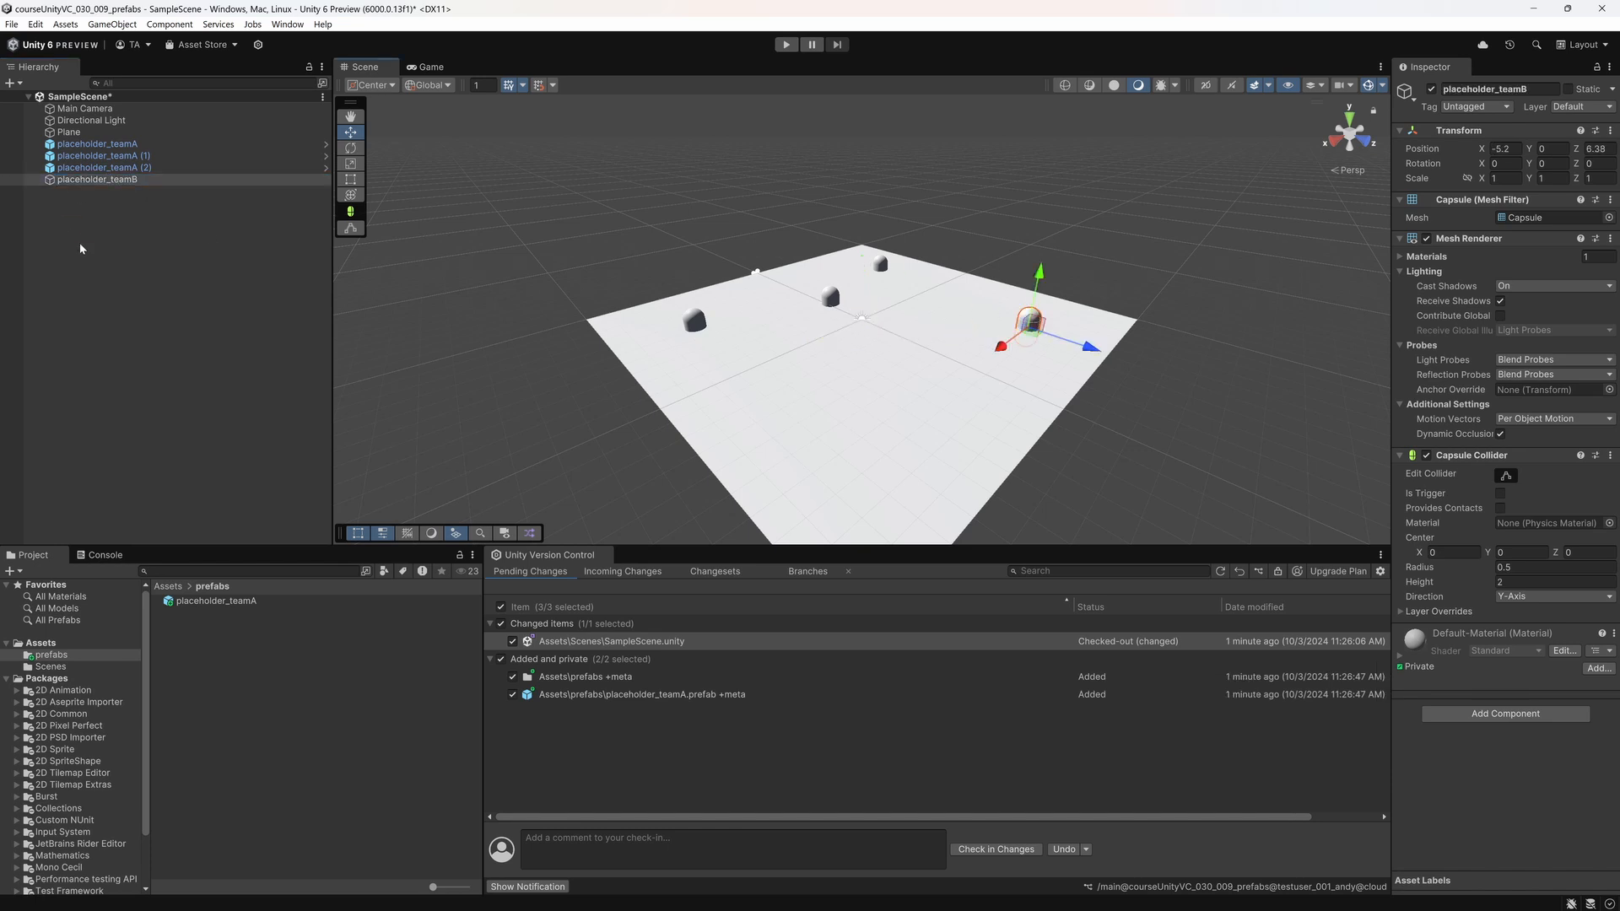
drag(152, 371, 229, 640)
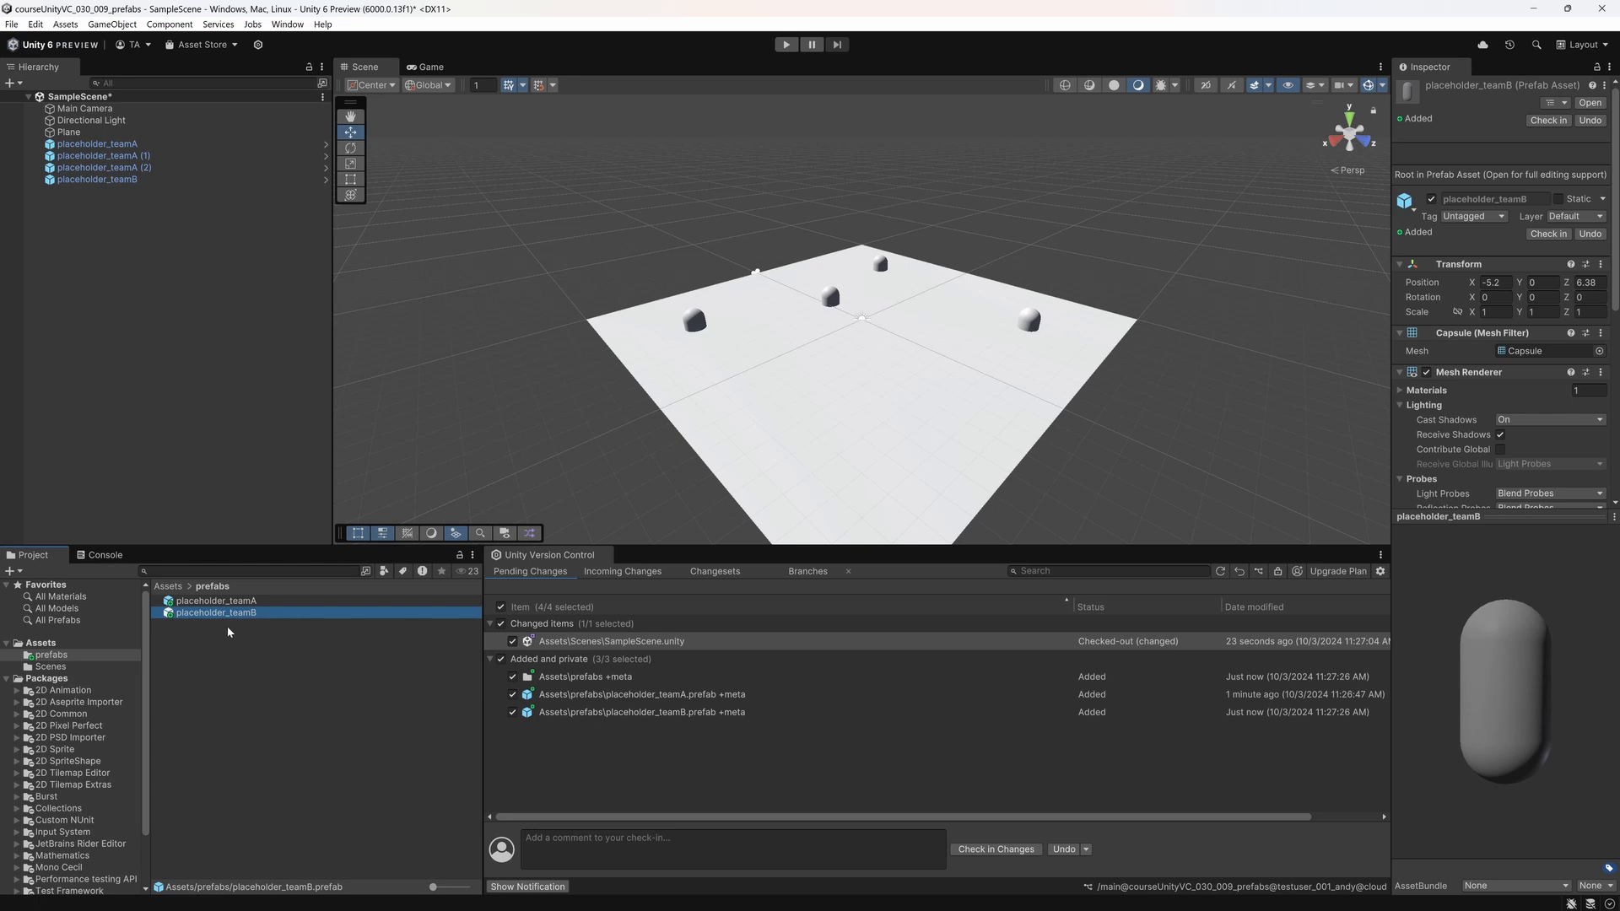
click(182, 307)
Step: Place two more placeholder_teamB prefab instances in a row on the plane opposite team A and save the scene
drag(203, 613, 160, 209)
click(80, 204)
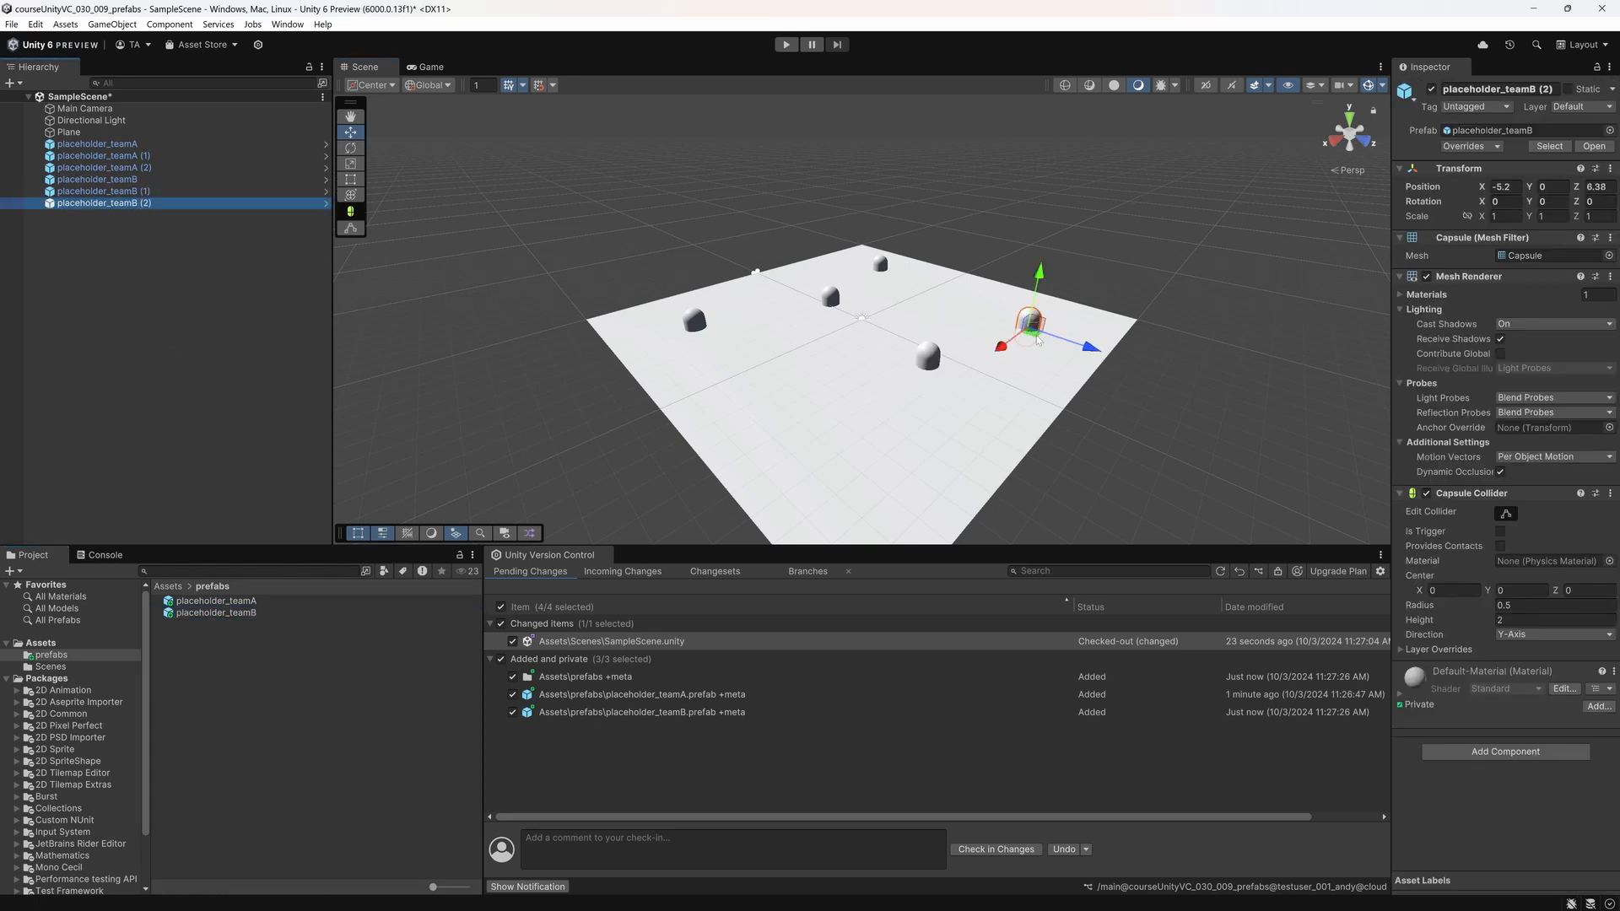
drag(1034, 336, 878, 468)
click(193, 415)
key(ctrl+s)
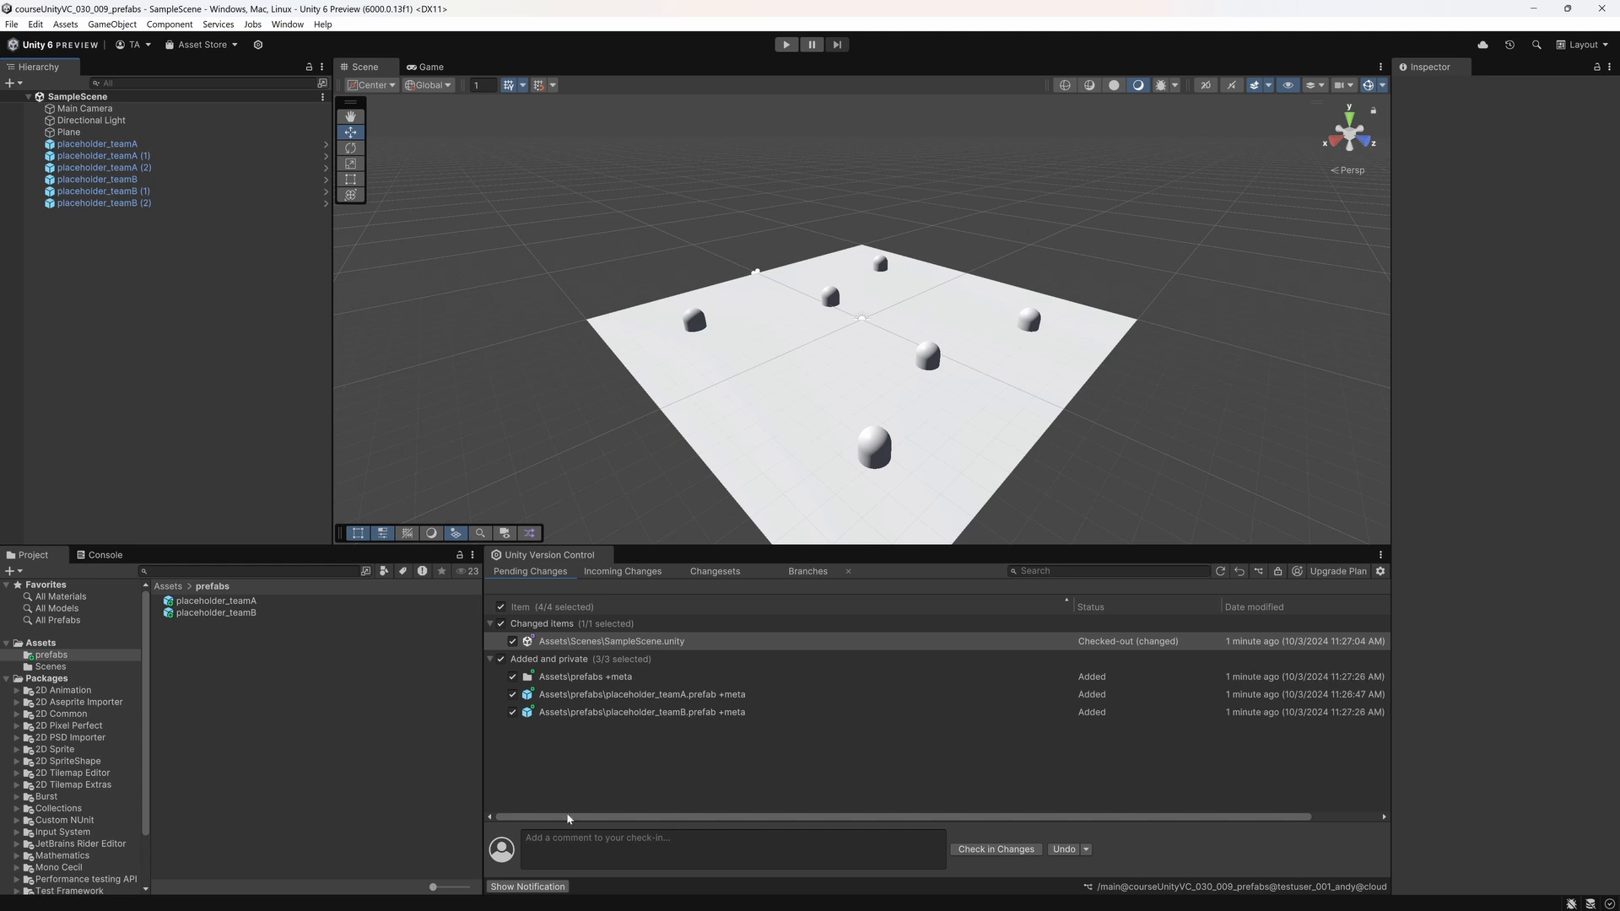
Step: Check in all pending scene and prefab changes with the comment "scene preparation"
click(642, 848)
text(scene preparation)
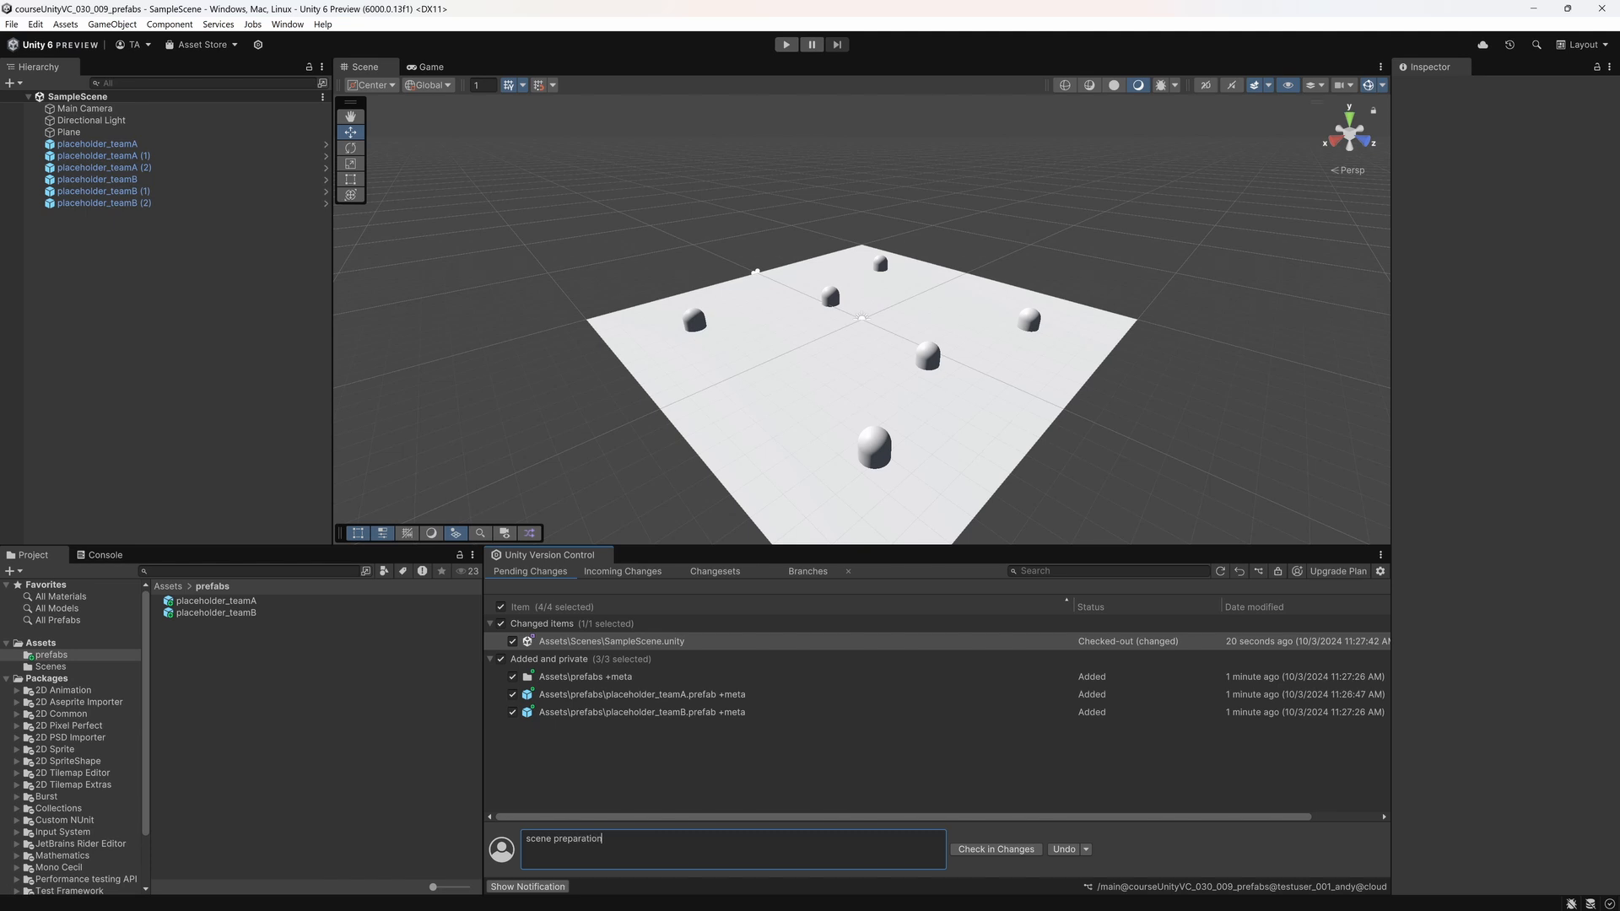
click(996, 849)
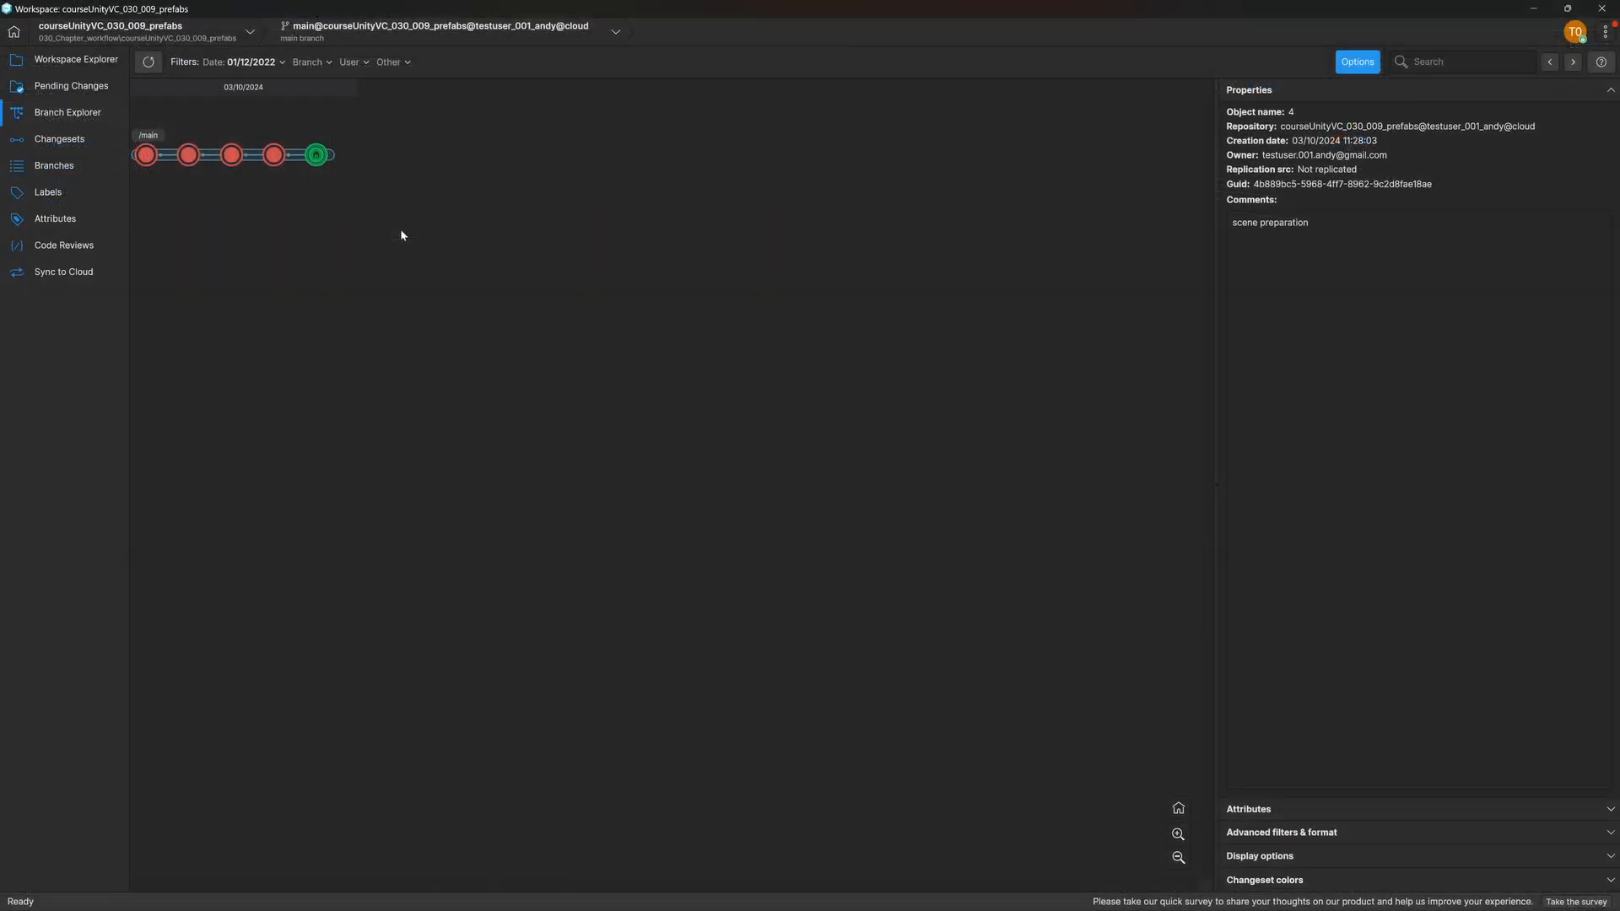
Step: In the Unity Version Control desktop client, create a branch named levelDesigner from the latest main changeset and switch the workspace to it
right_click(318, 157)
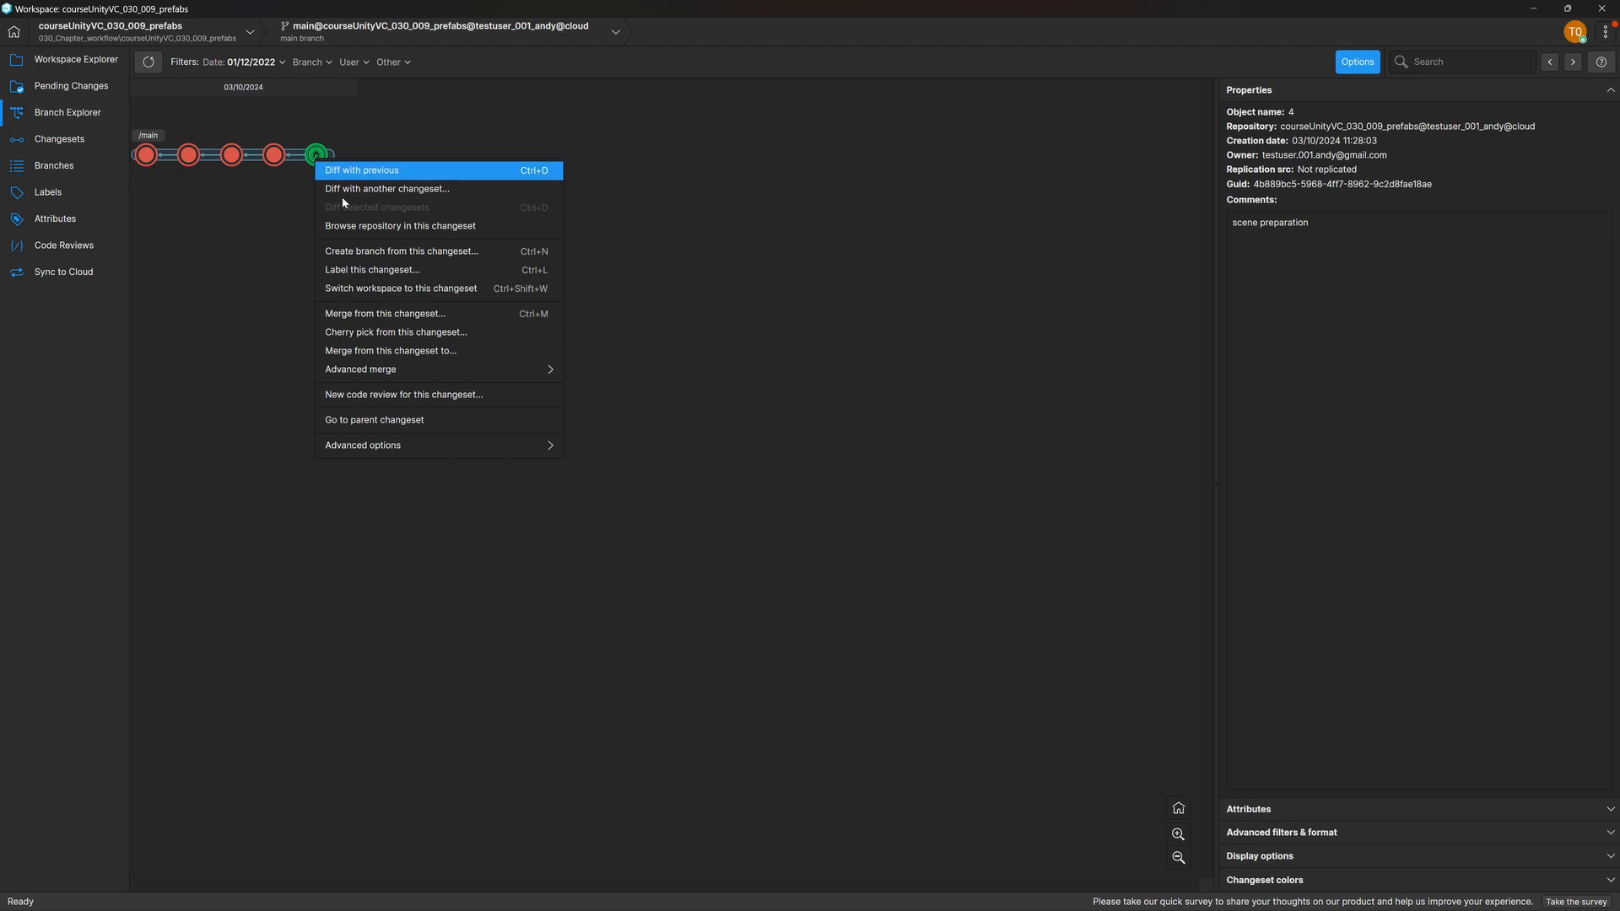
click(420, 253)
text(le)
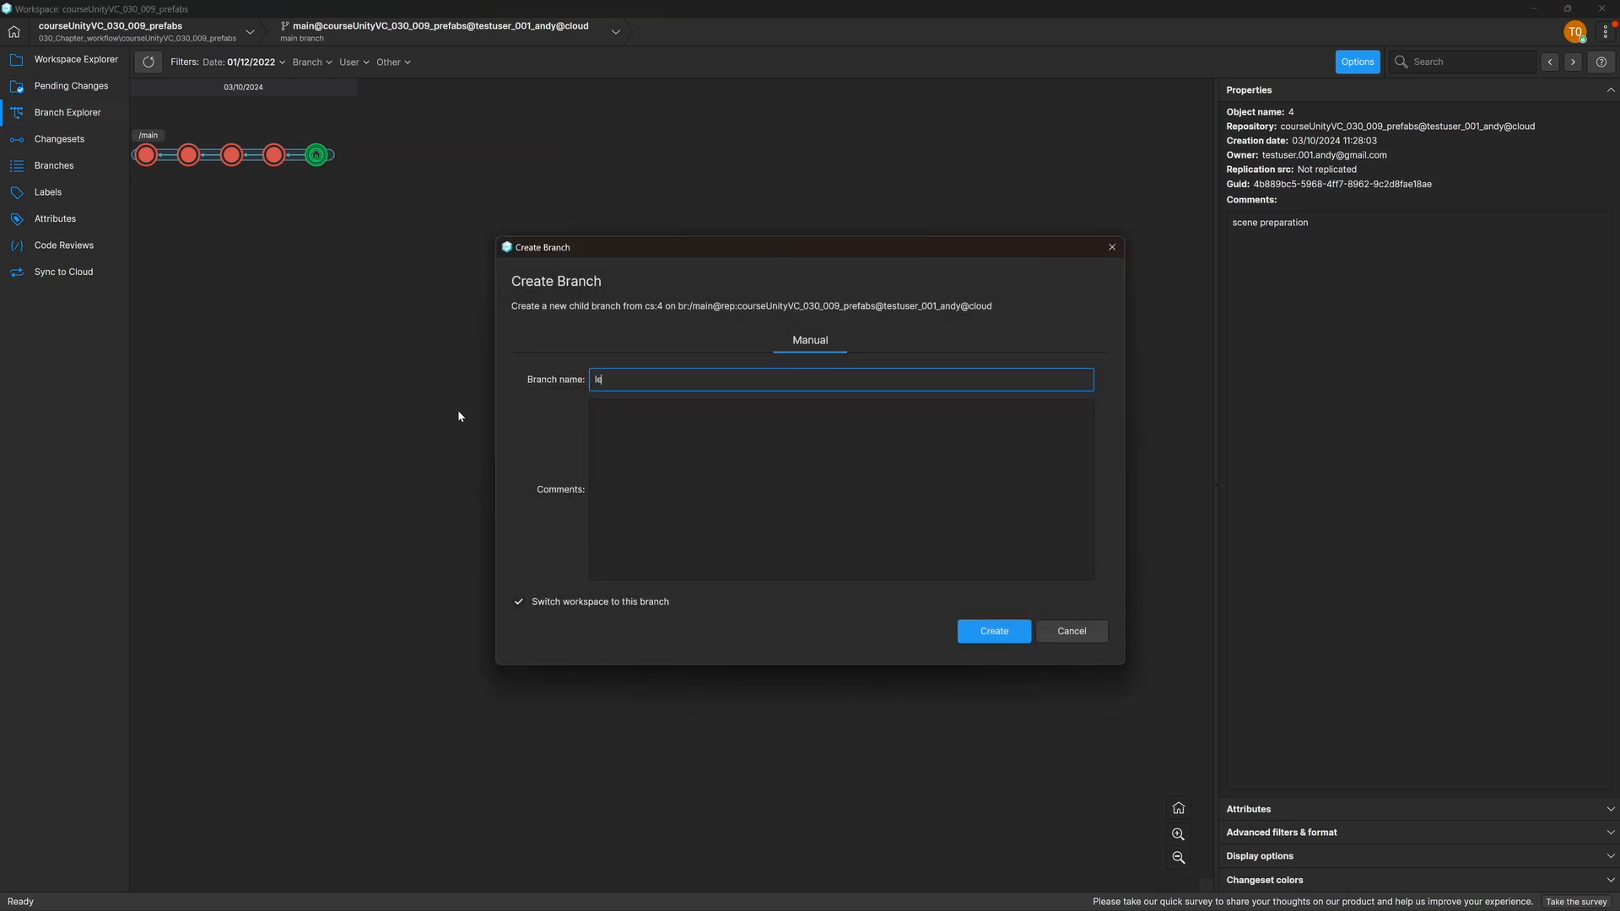
text(velDesigner)
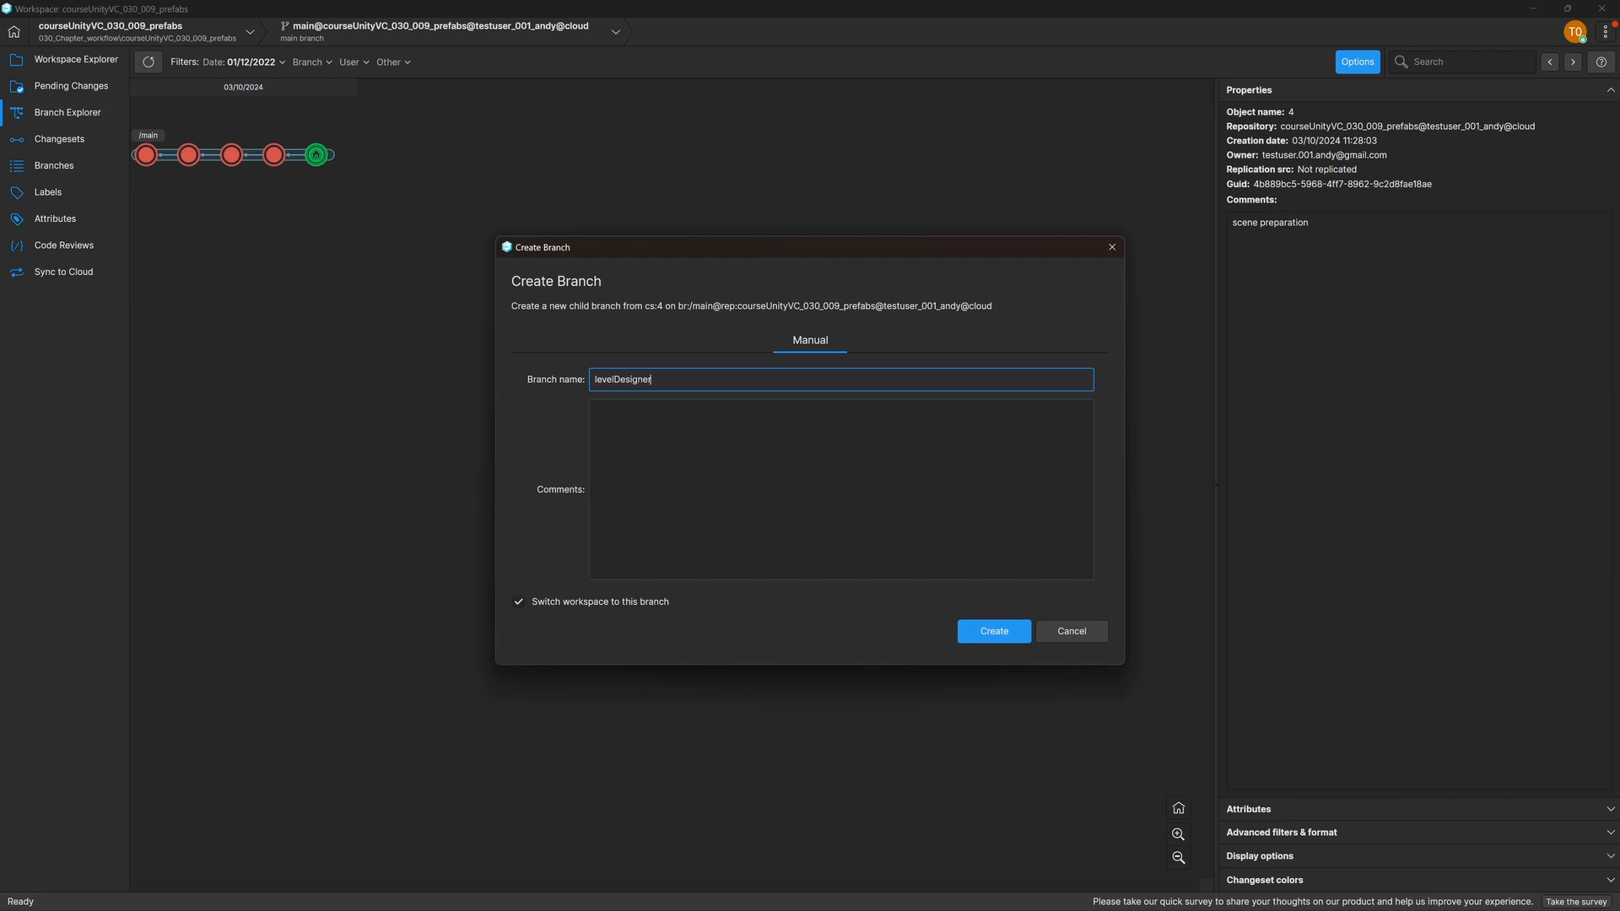
key(Return)
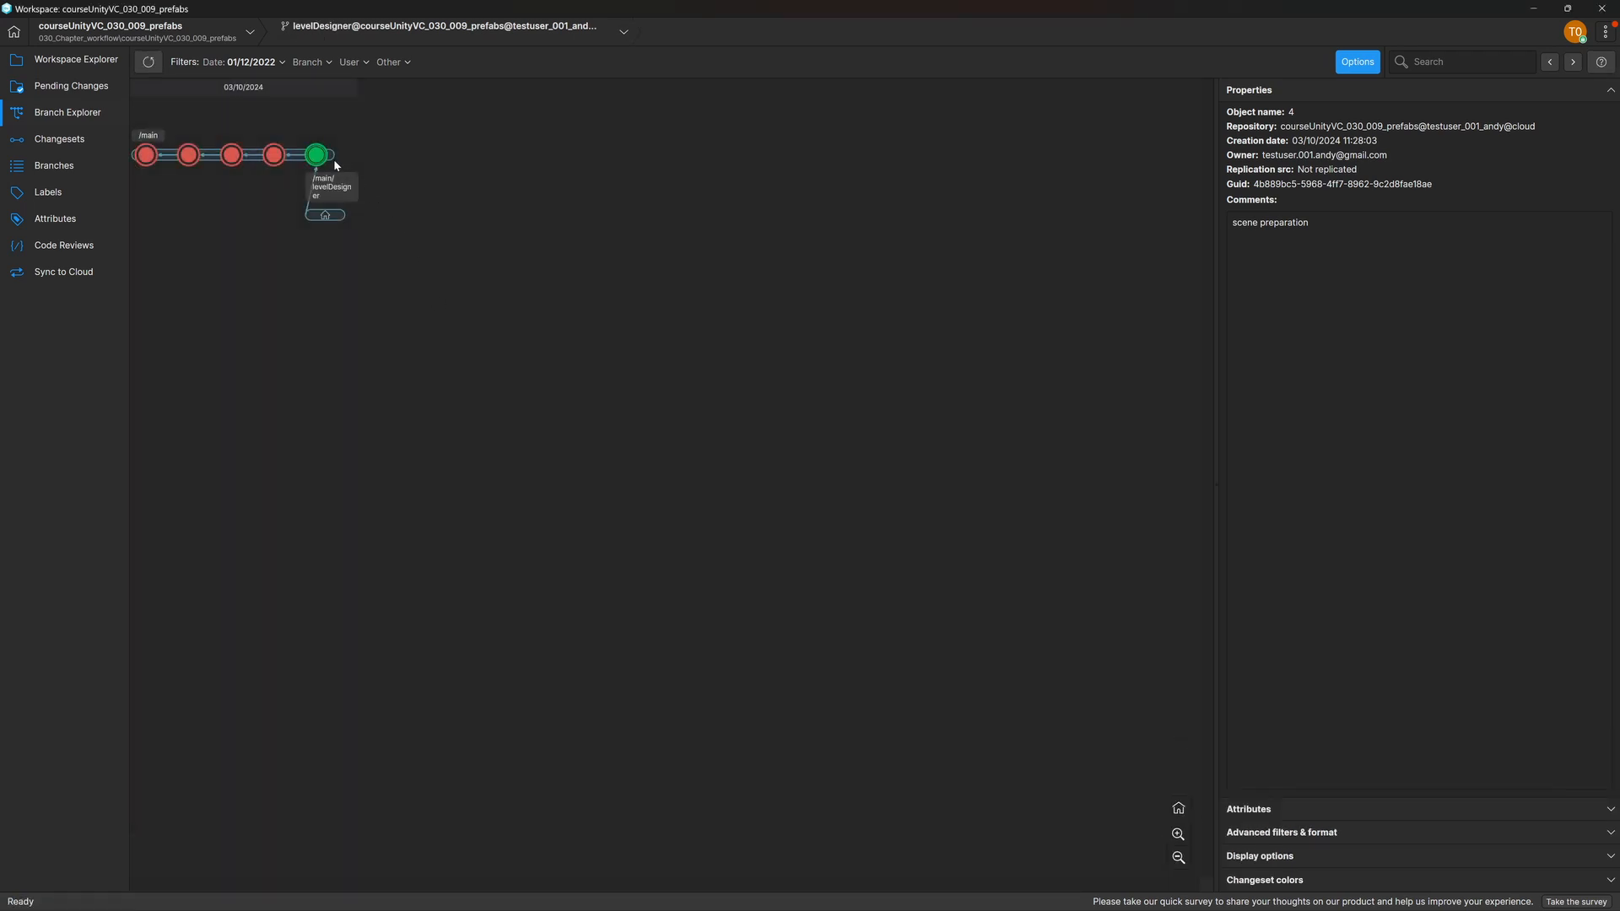
Step: Create a second branch named devTeamA from the "scene preparation" changeset on main
right_click(321, 155)
click(422, 247)
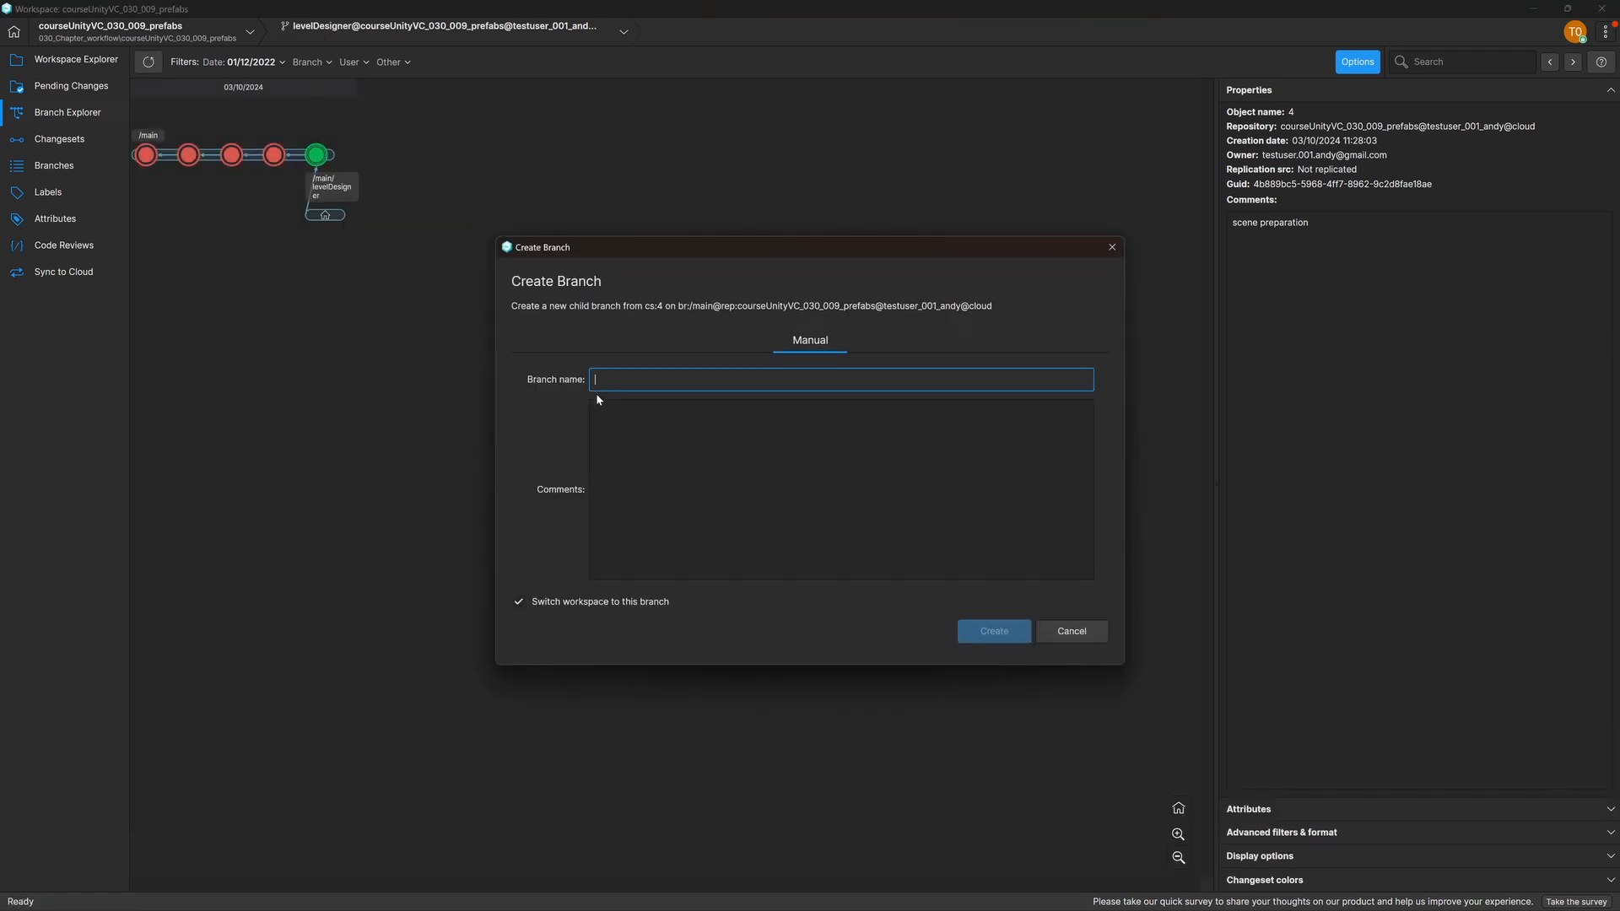
text(devTeamA)
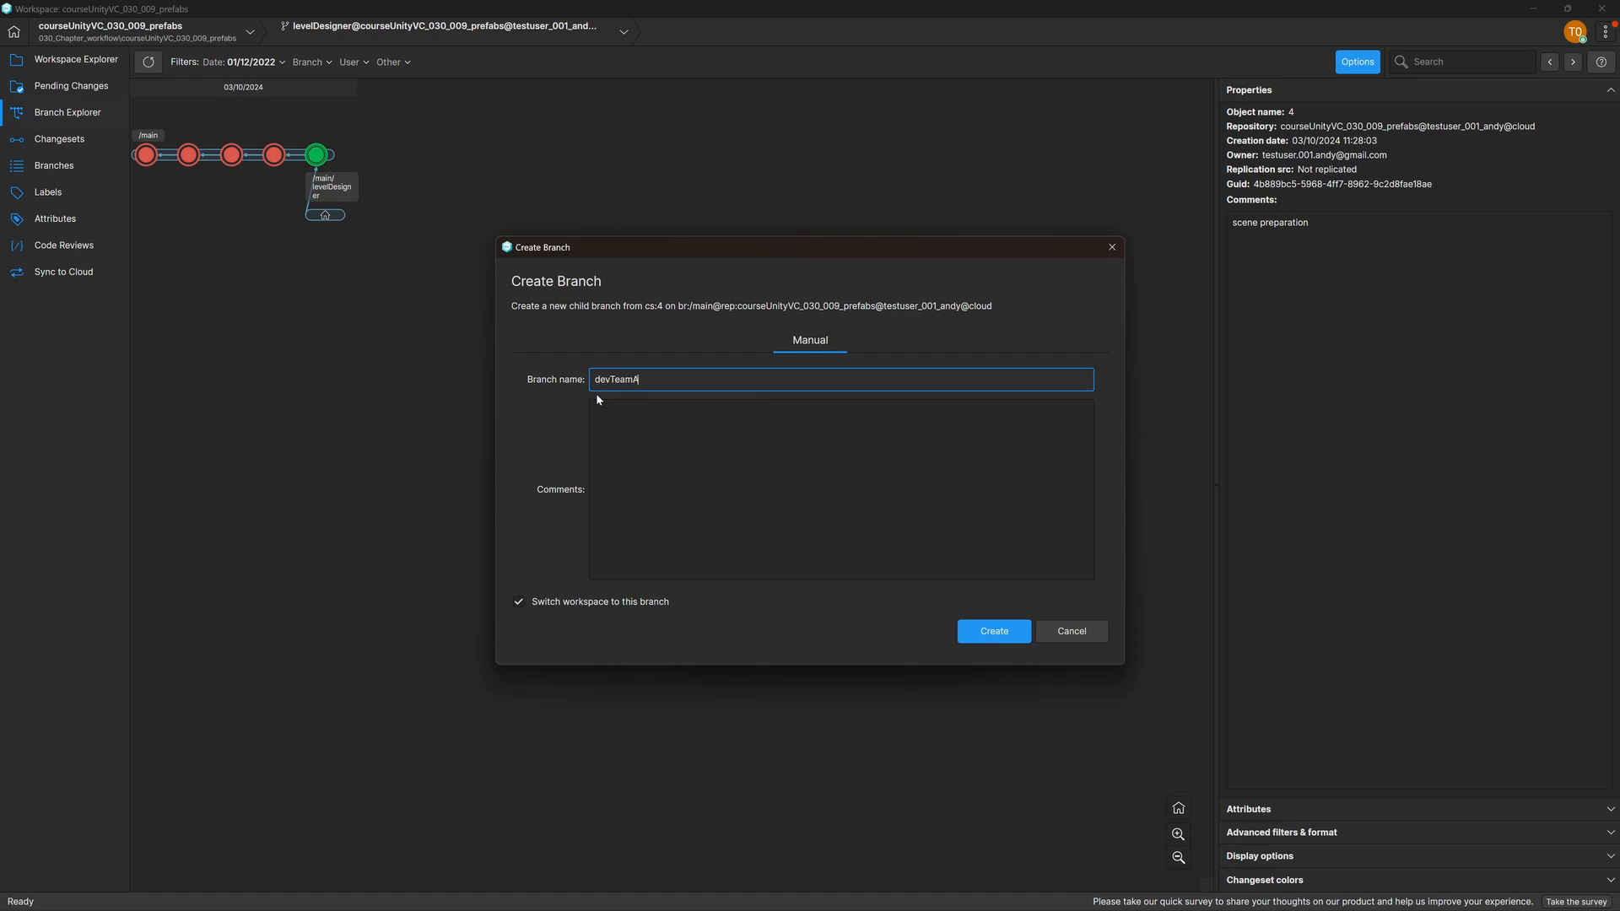
click(994, 632)
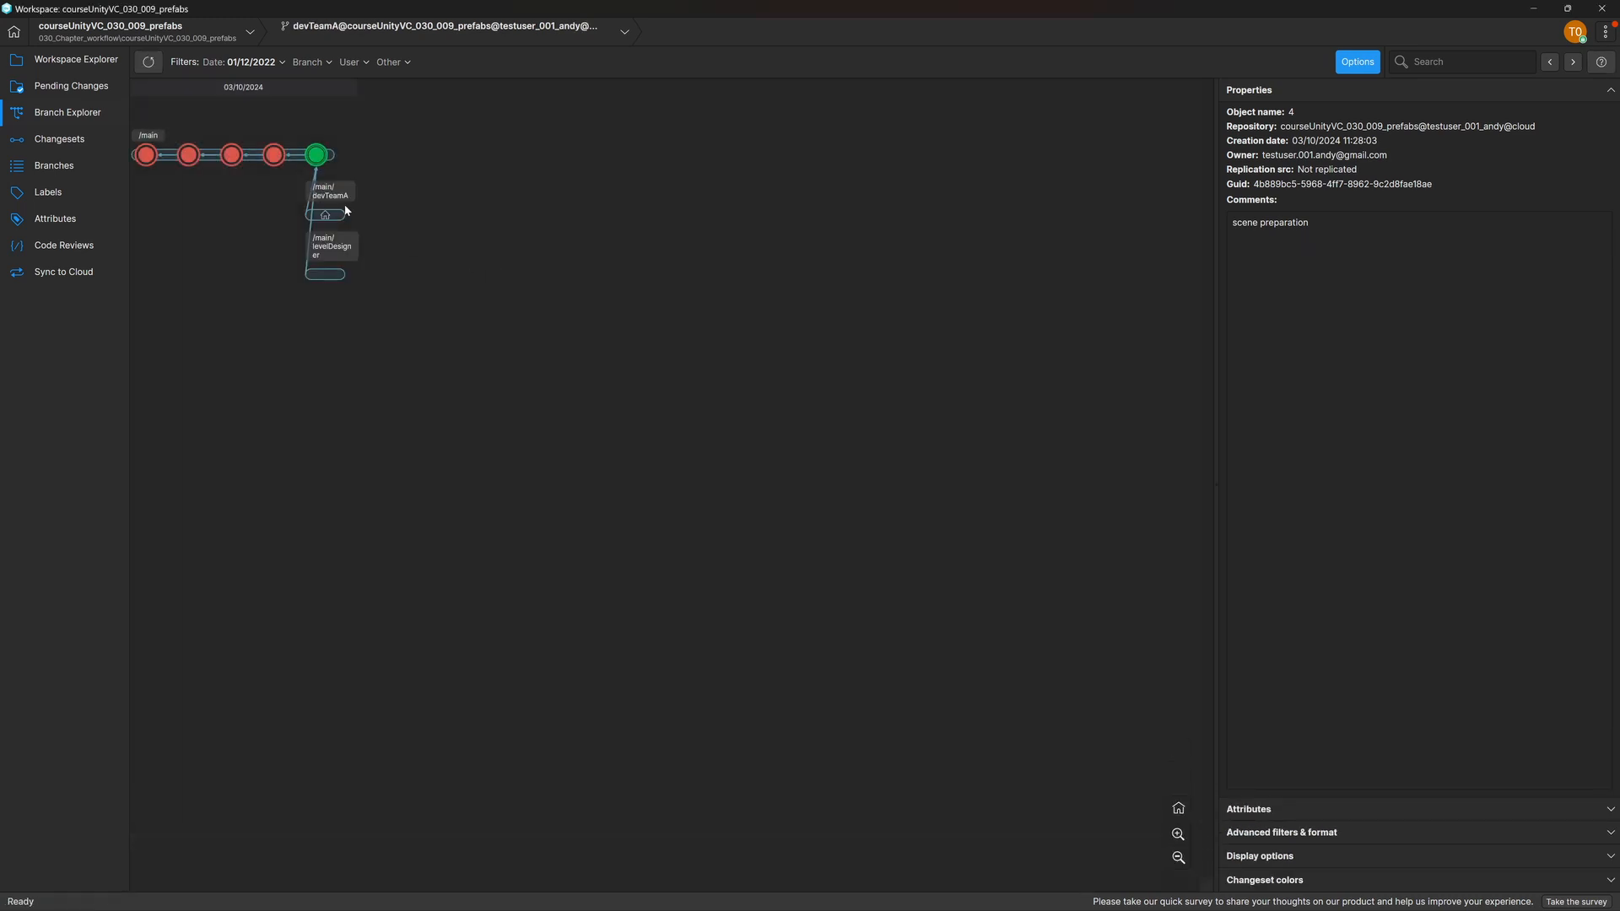
Step: Create a third branch named devTeamB from the same "scene preparation" changeset on main
right_click(318, 156)
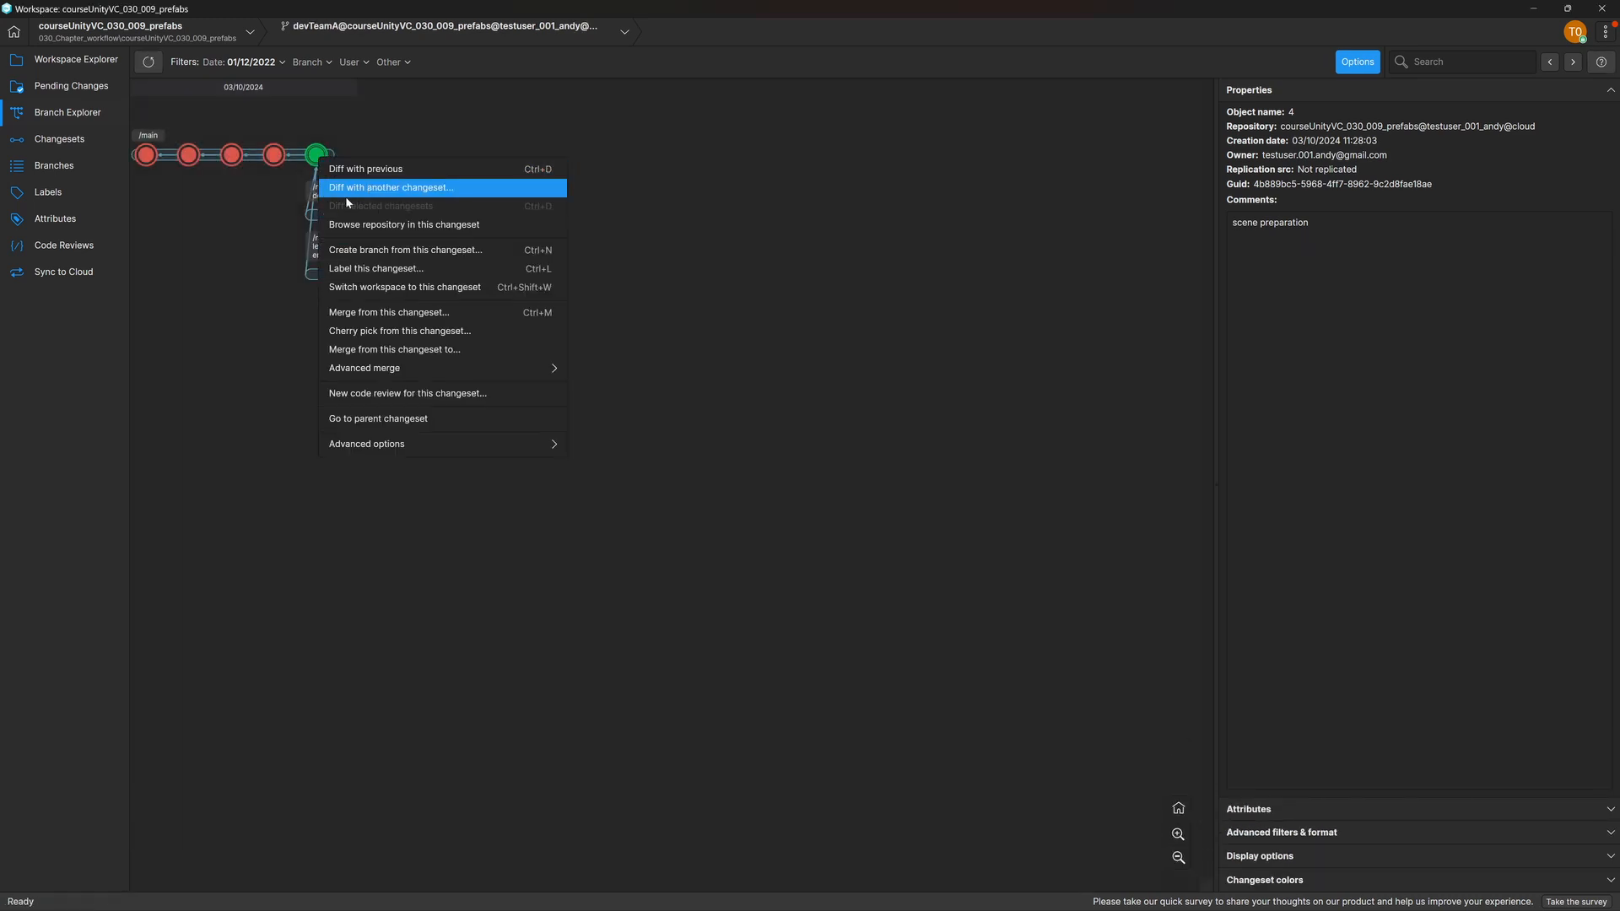
click(462, 254)
text(devTeamB)
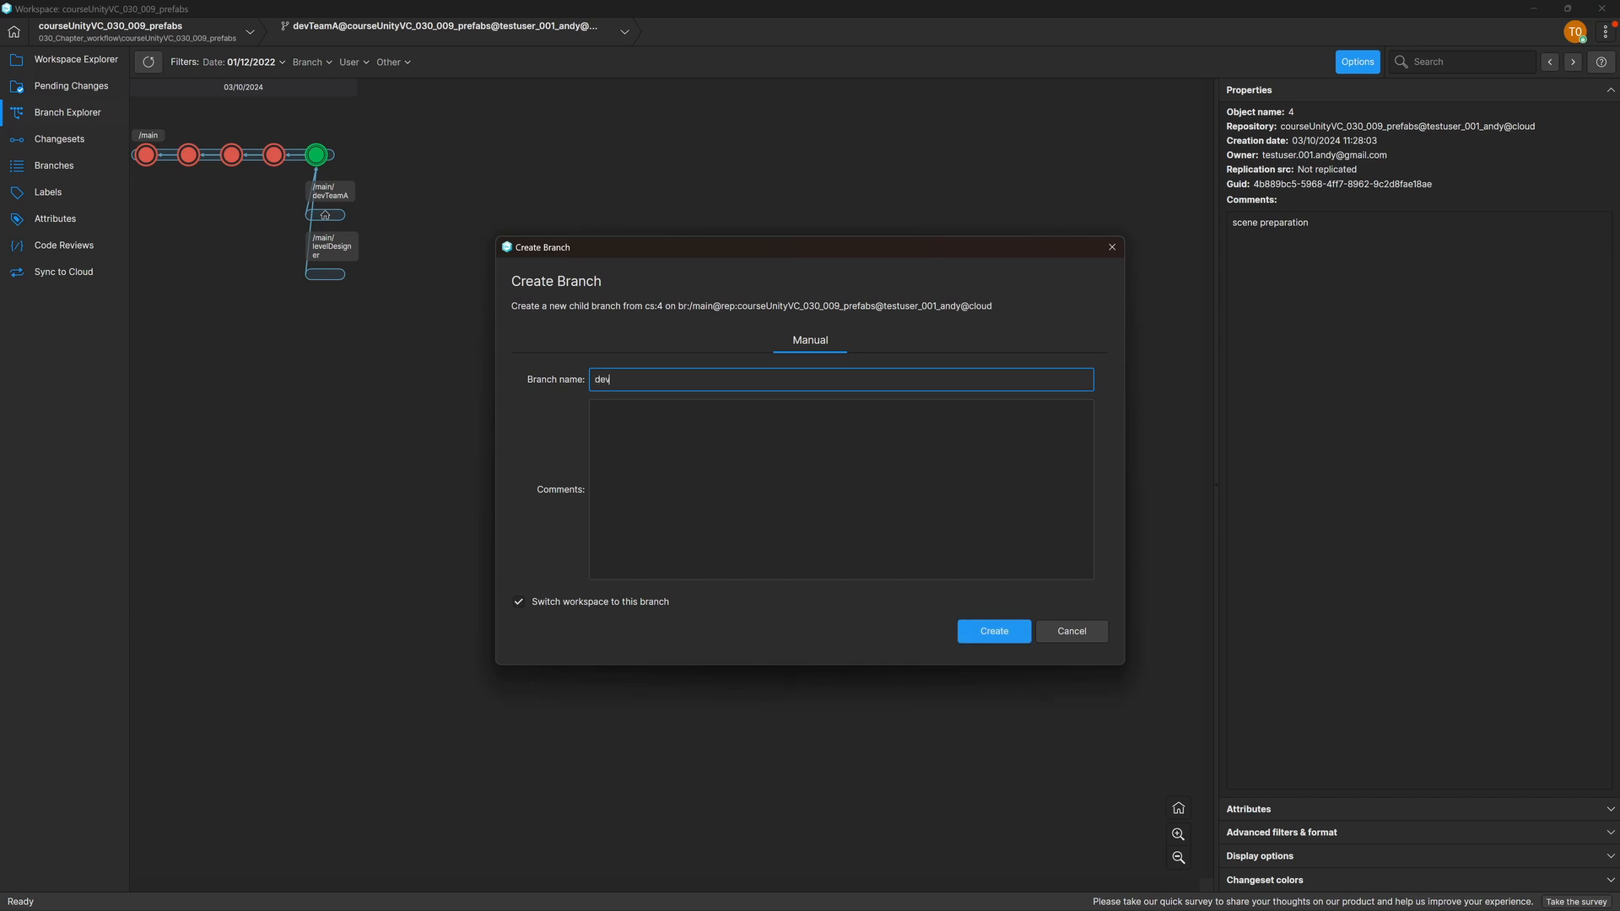
click(989, 633)
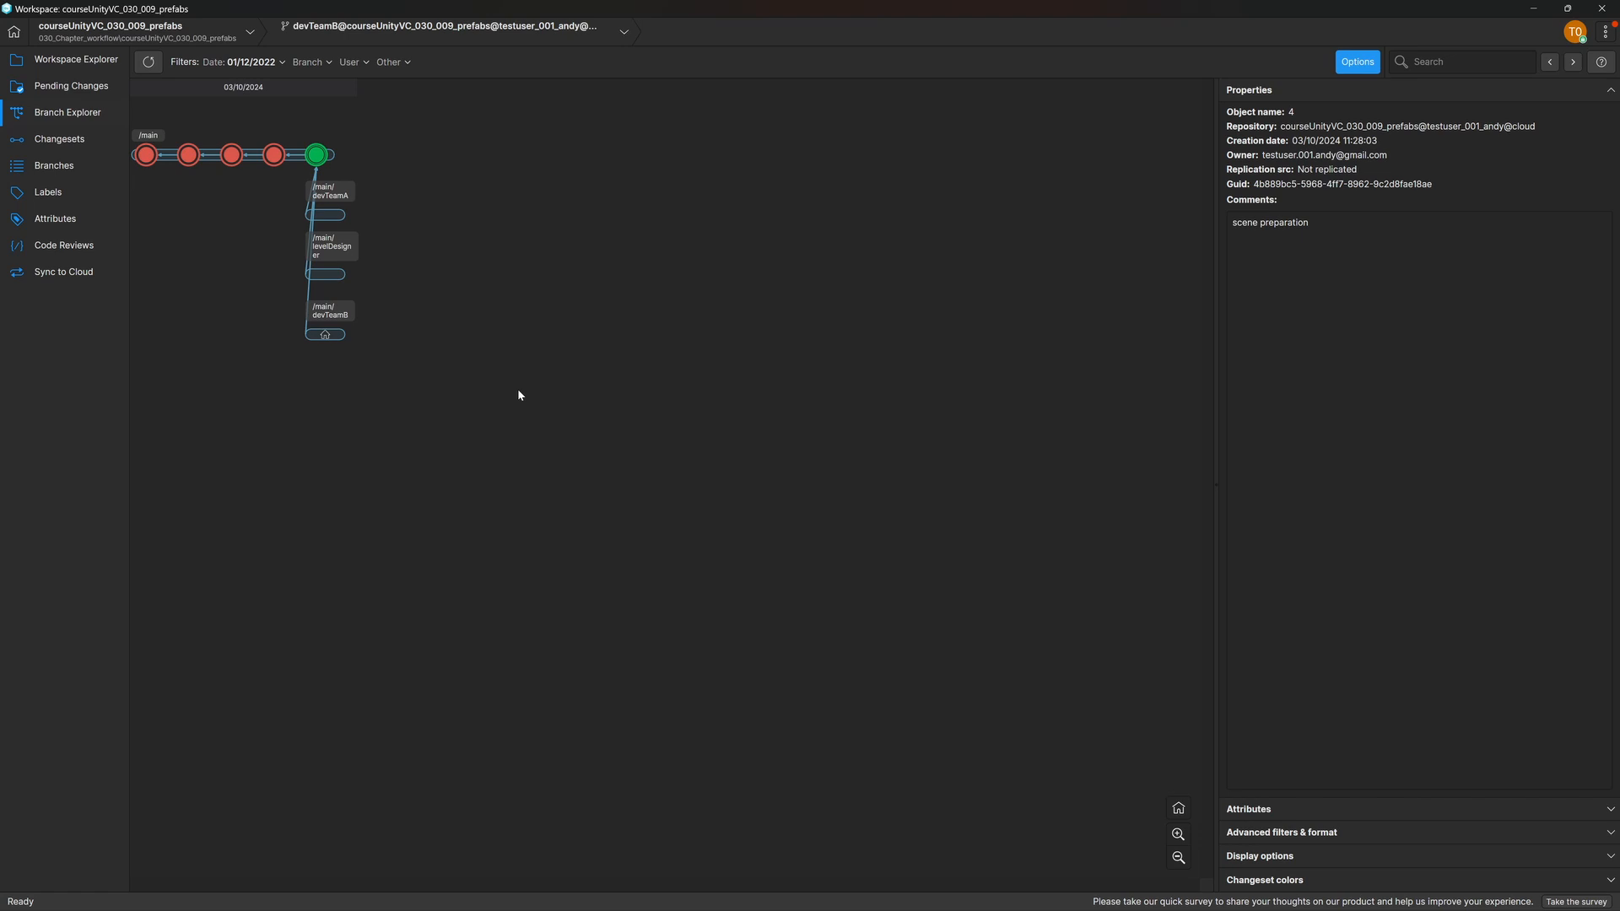
Step: Switch the workspace to the devTeamA branch
right_click(329, 214)
click(409, 245)
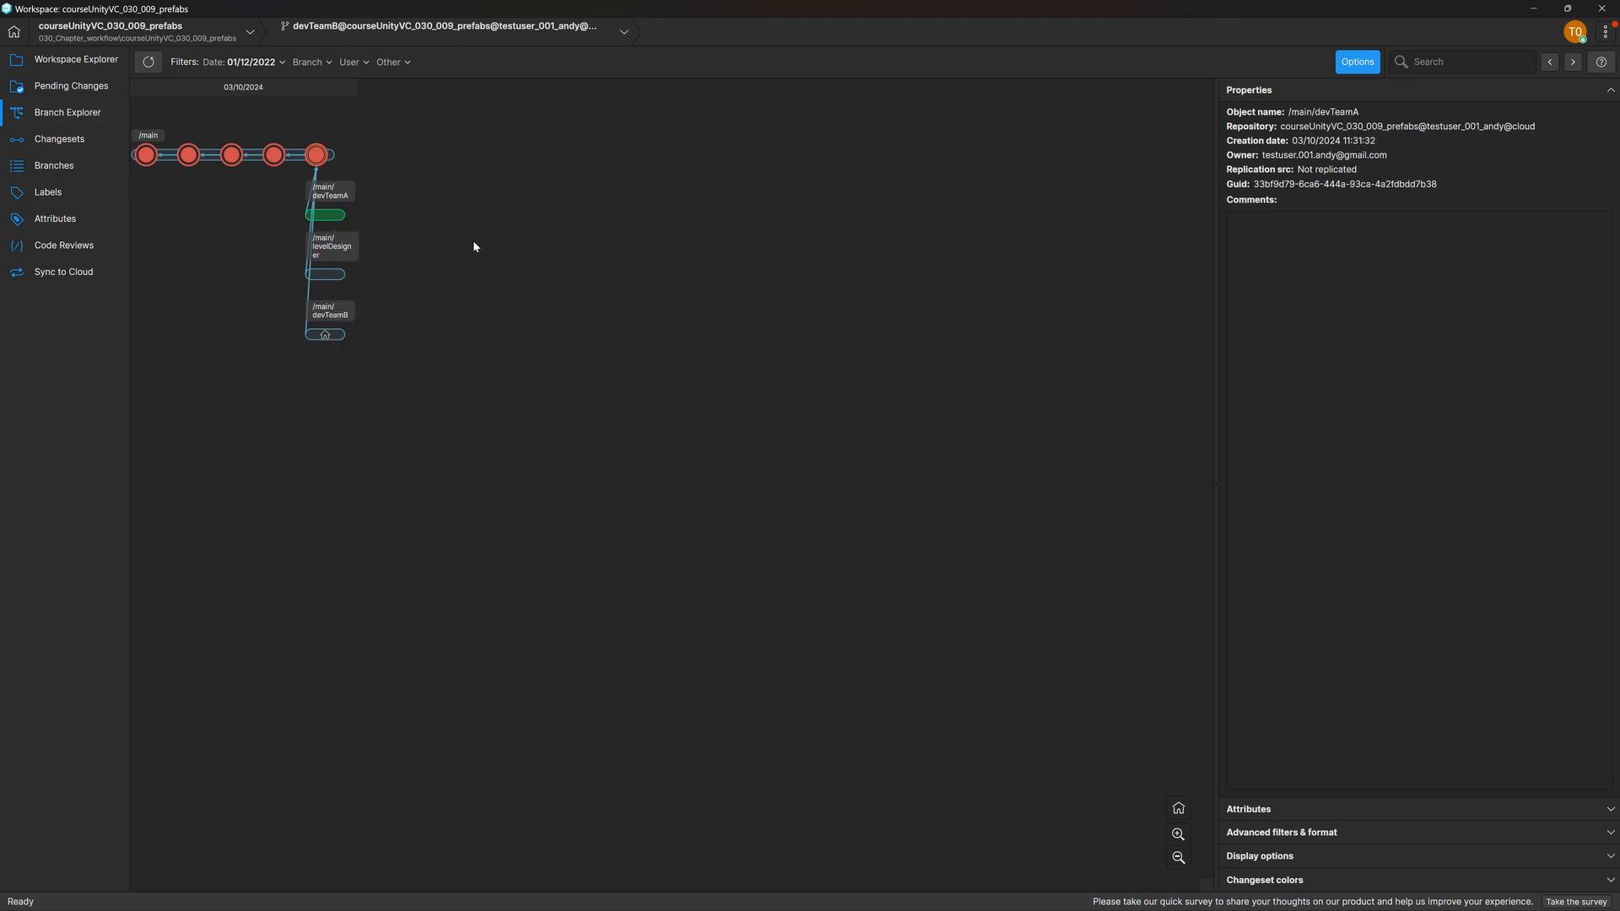
click(911, 486)
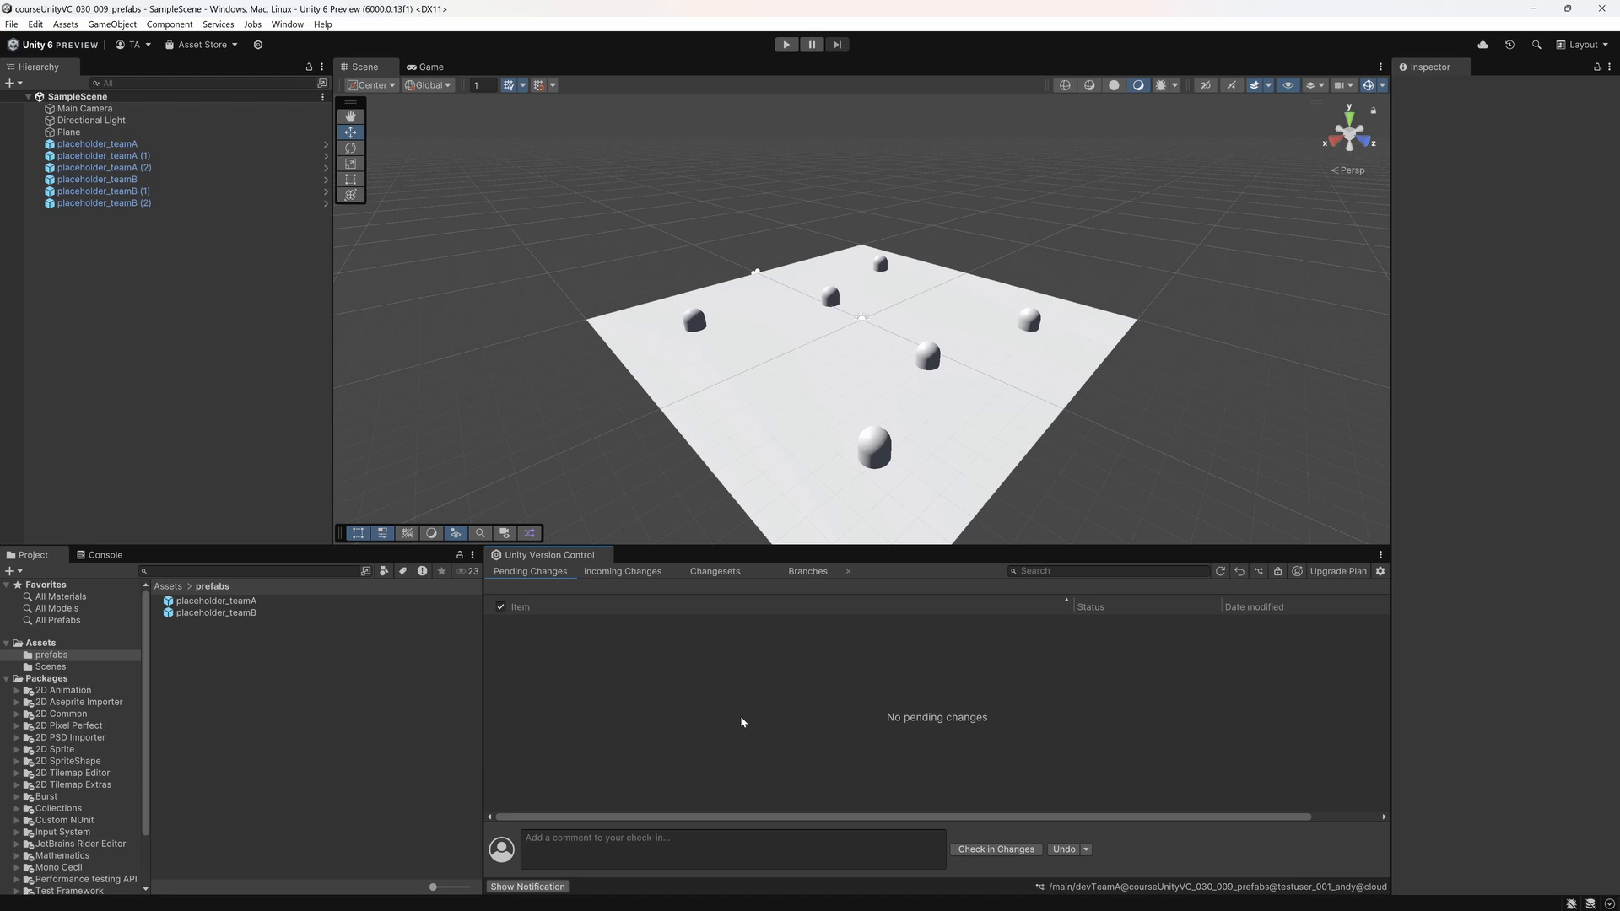
Step: In the Unity editor, create a material named blue in the Assets folder with a blue albedo of about 3B93D6
click(40, 643)
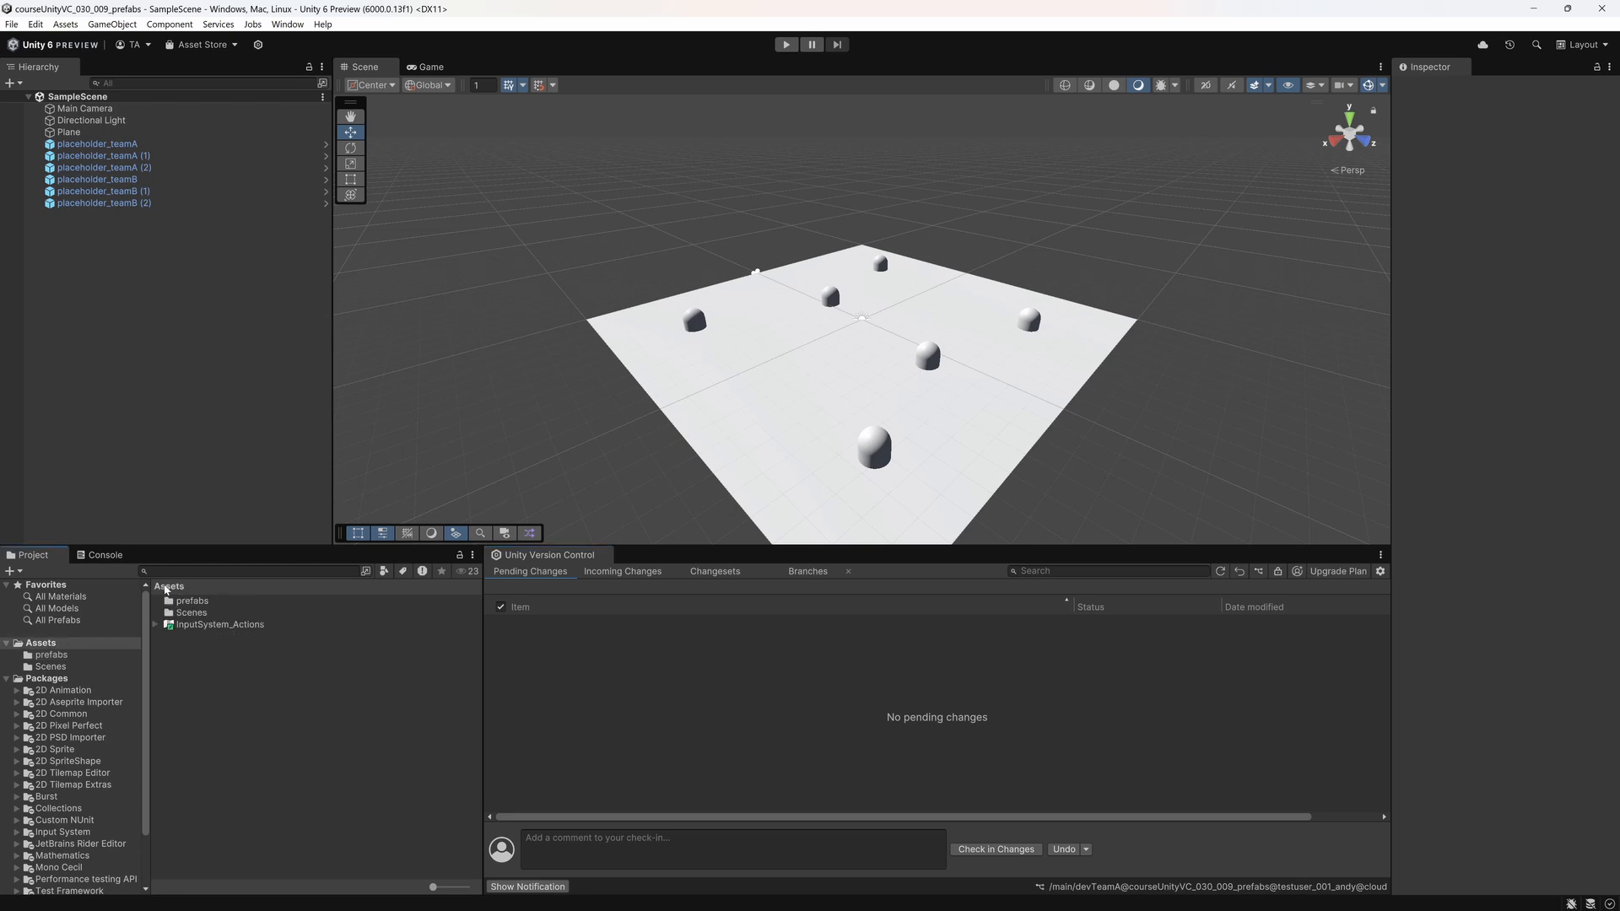
right_click(244, 700)
mouse_move(263, 267)
click(540, 287)
text(blue)
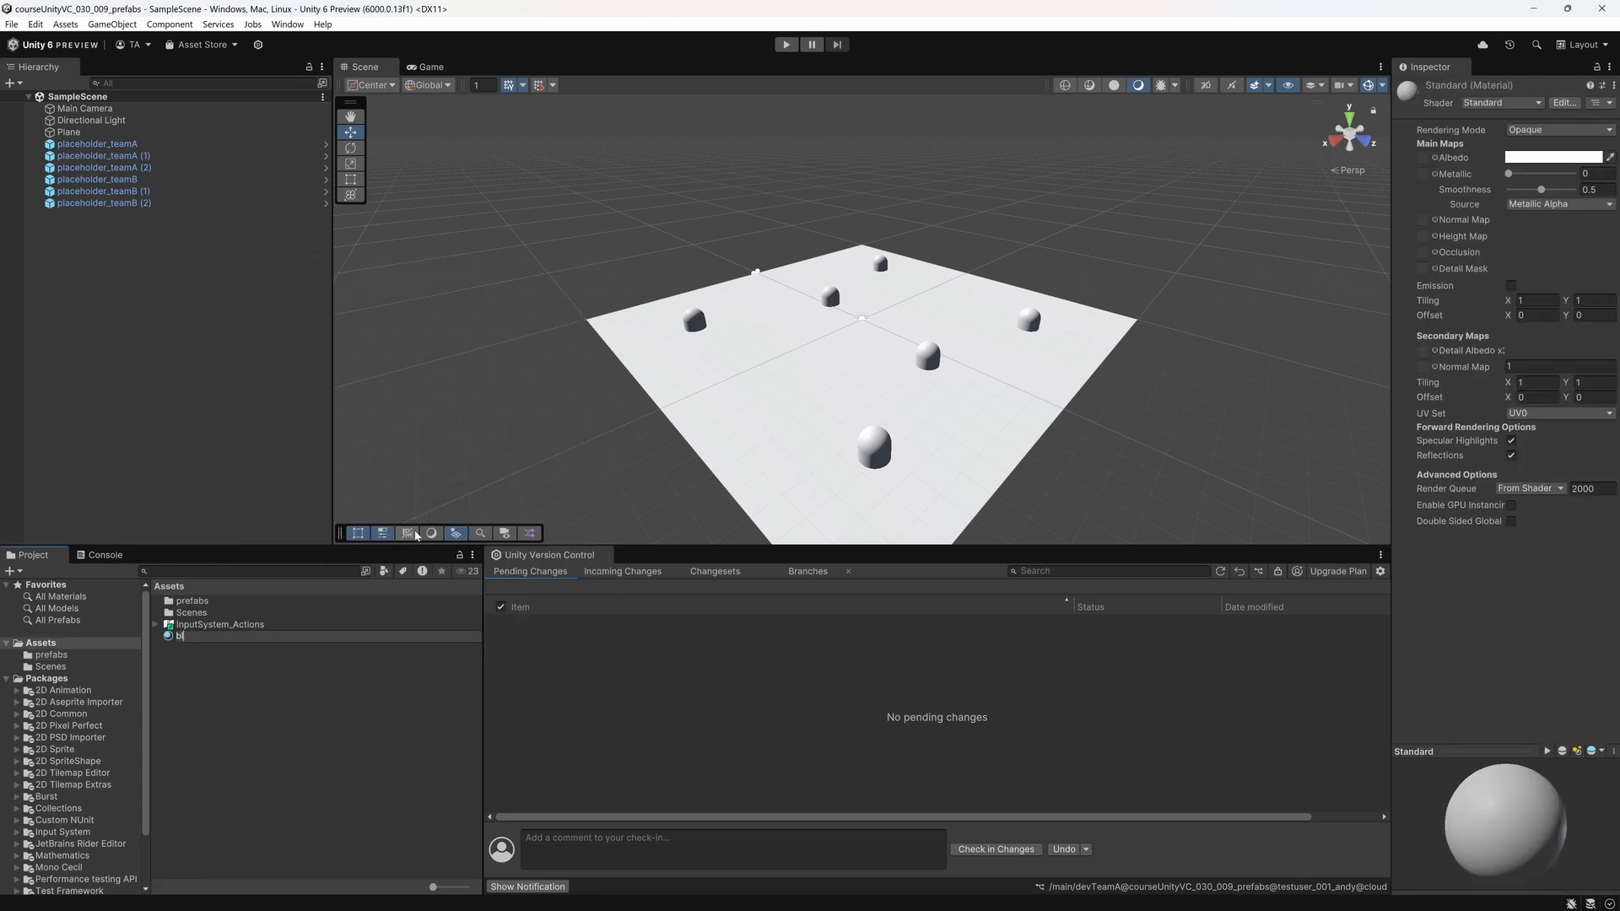
key(Return)
click(1553, 180)
click(1462, 295)
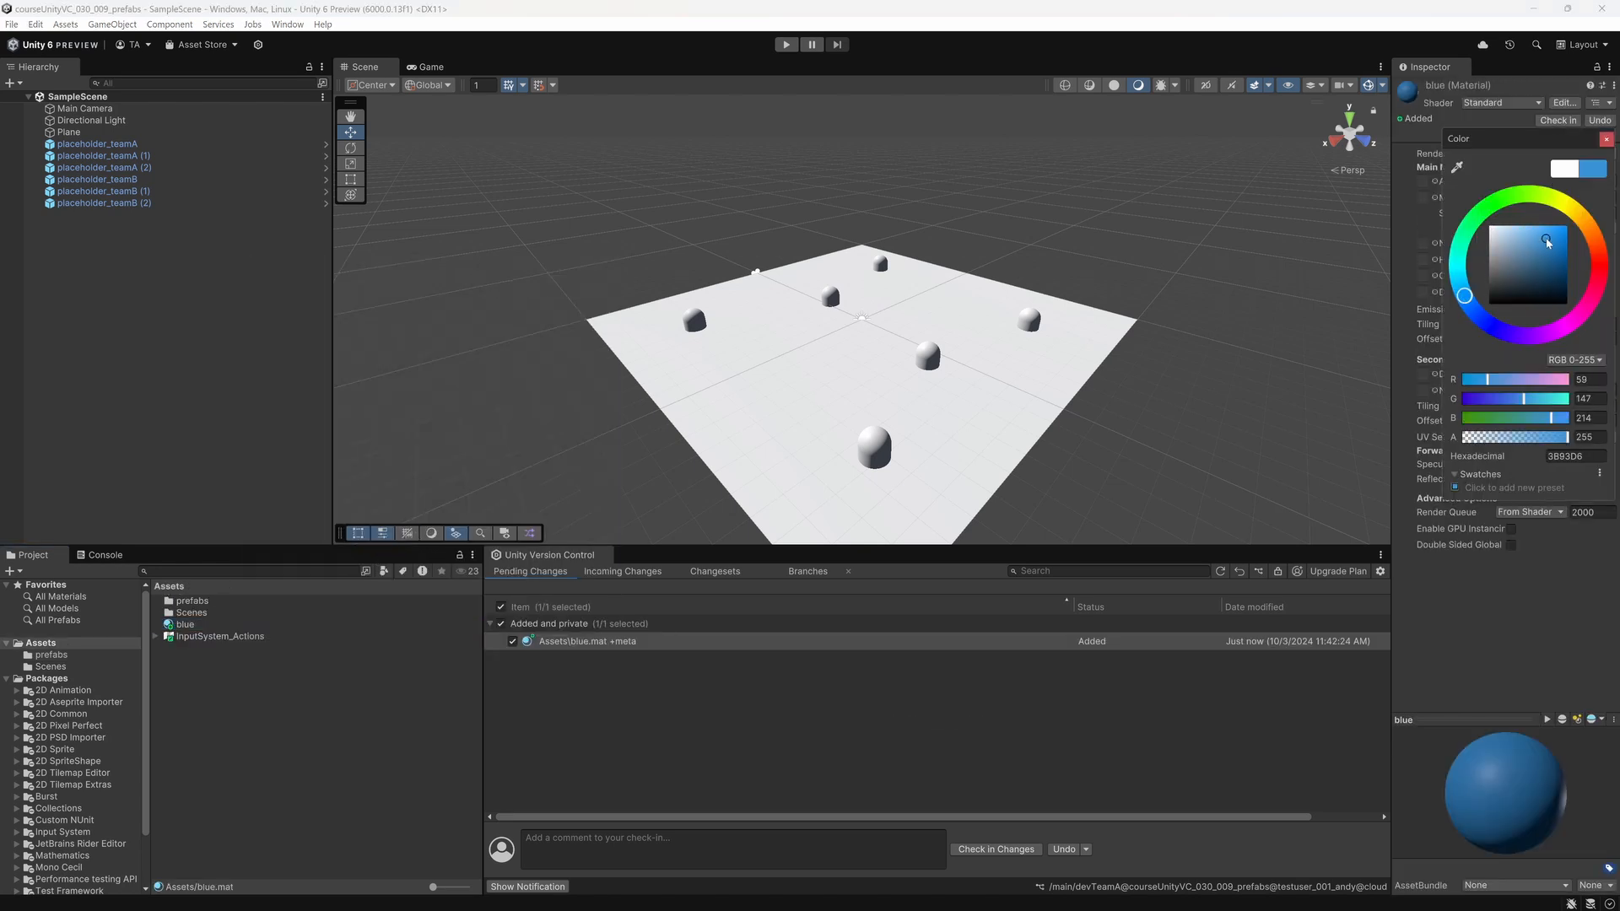
click(285, 736)
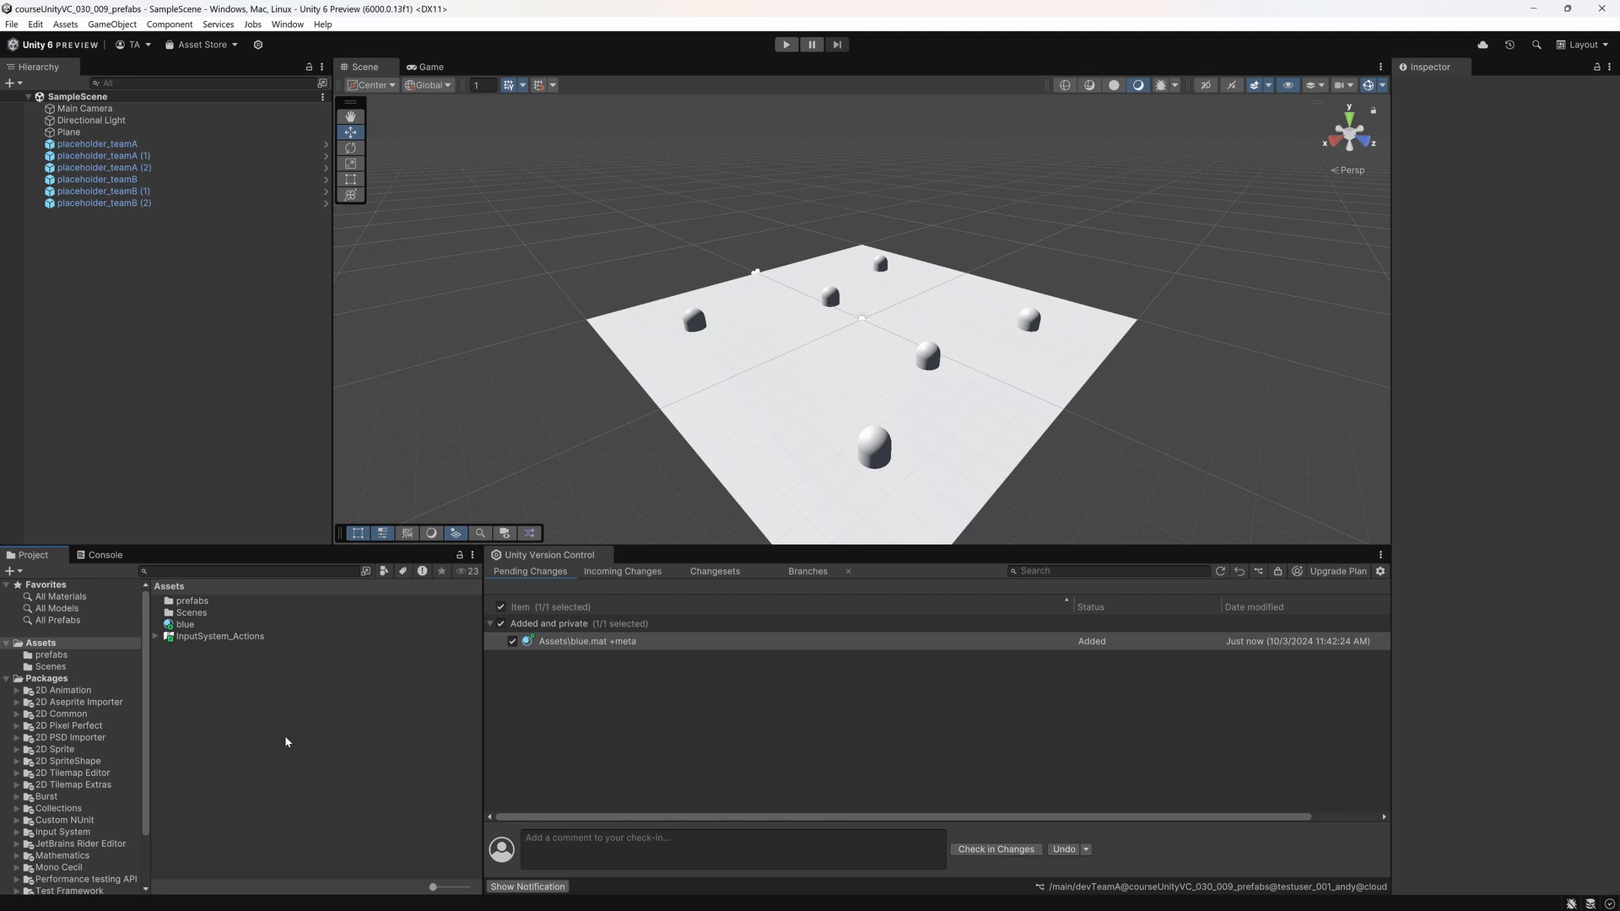
Step: Create a MonoBehaviour script named Jumper in Assets and code it in Visual Studio to add transform.up * 200 force at random 0.2–2.5 s intervals
right_click(259, 725)
mouse_move(352, 302)
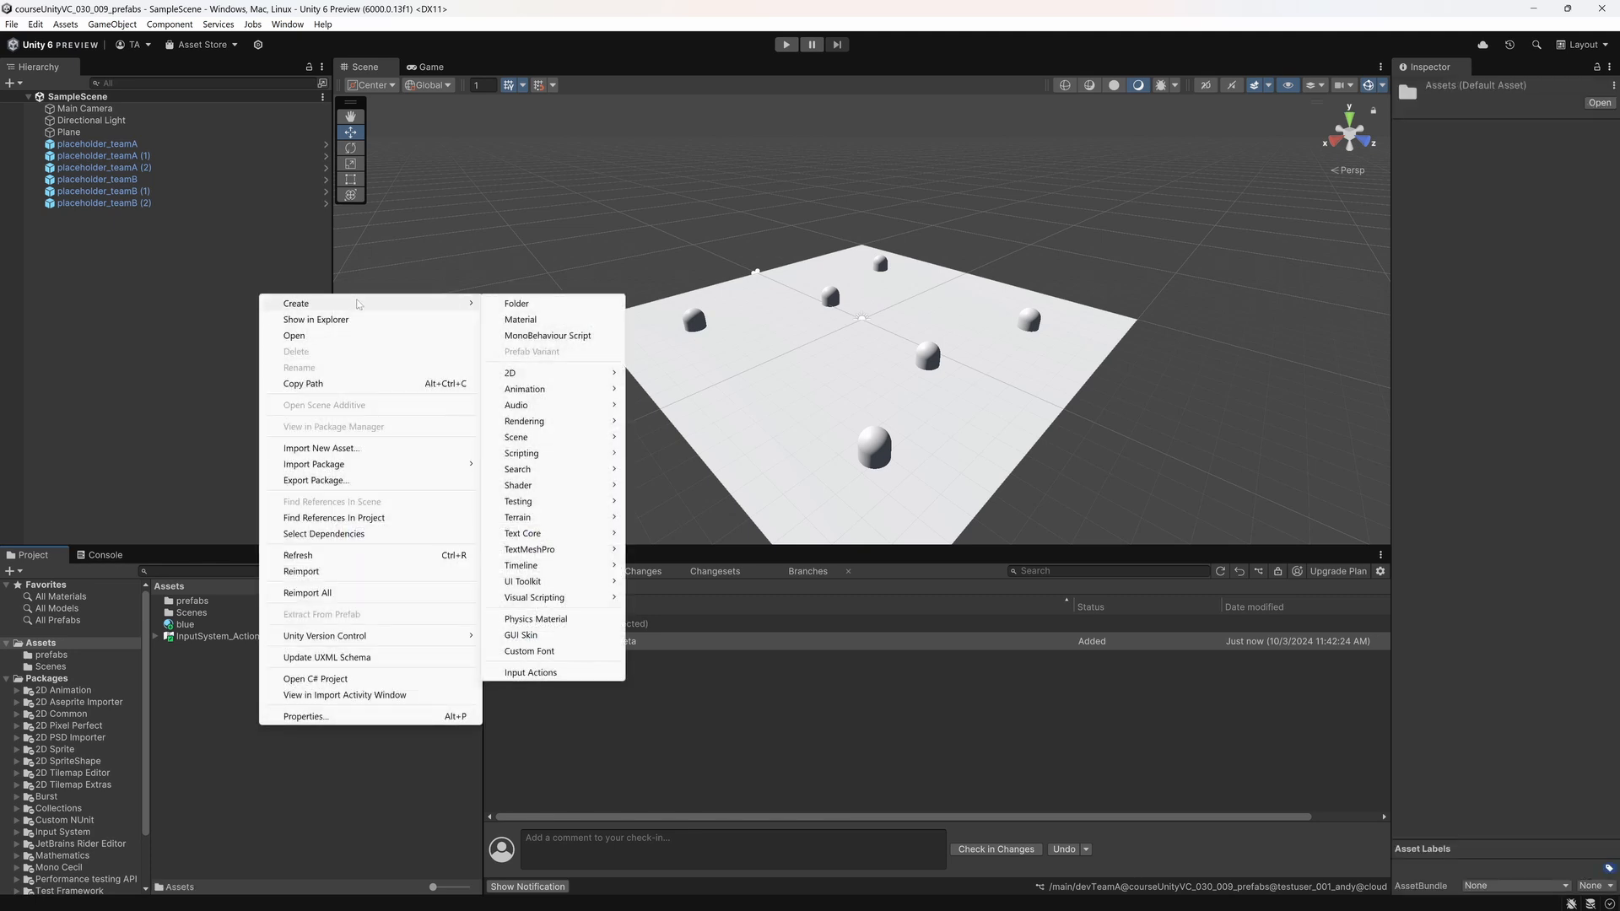
click(548, 336)
text(Jumper)
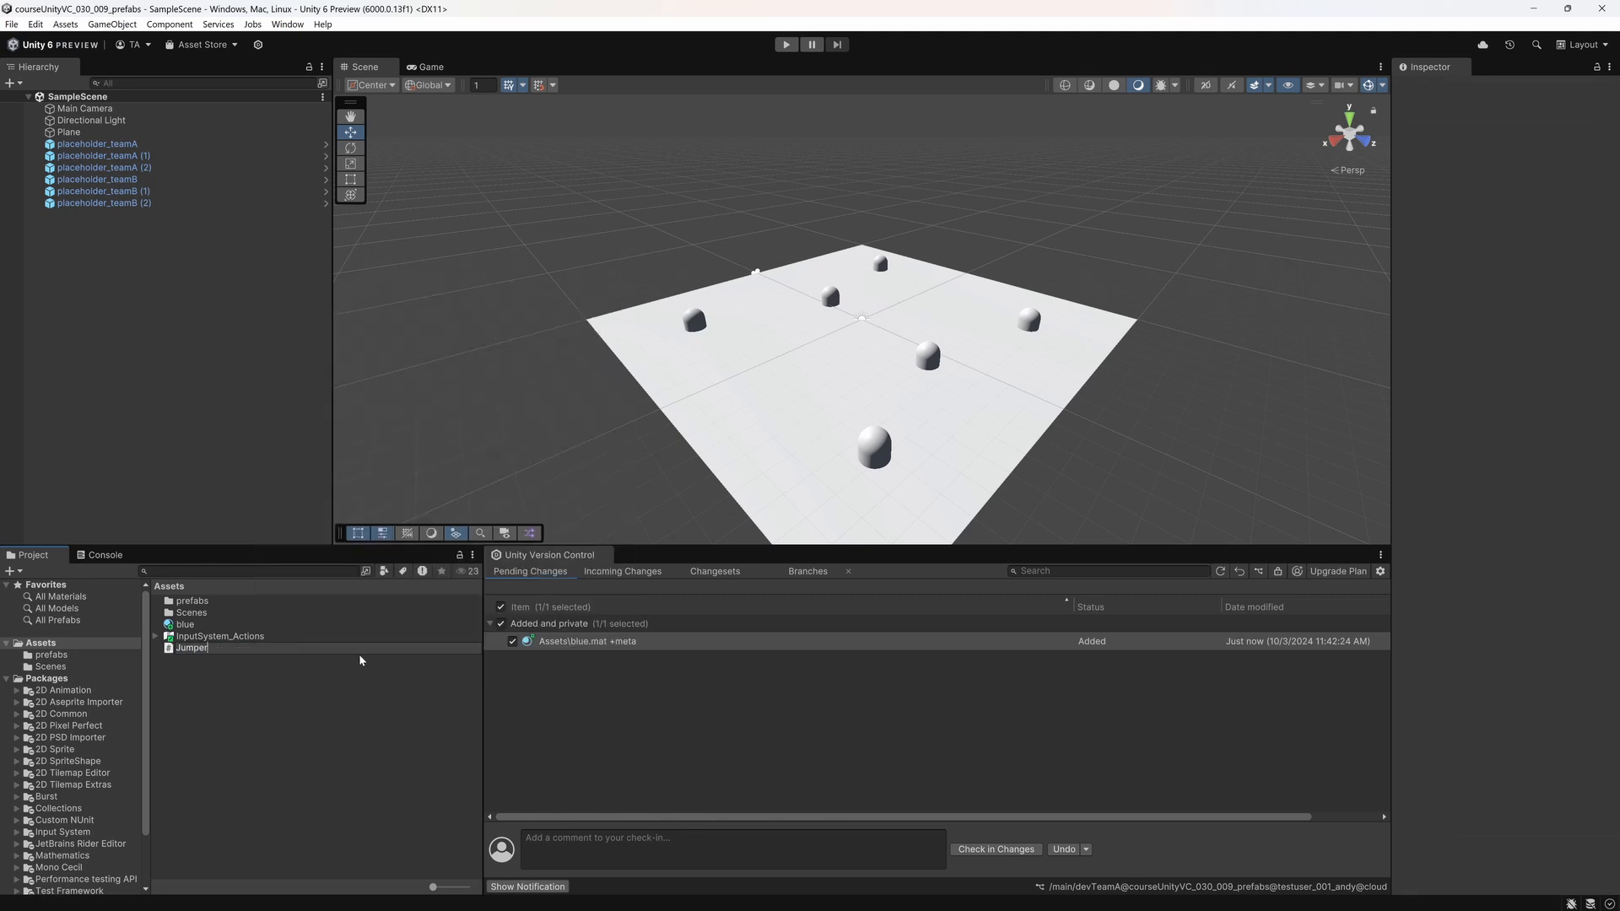
key(Return)
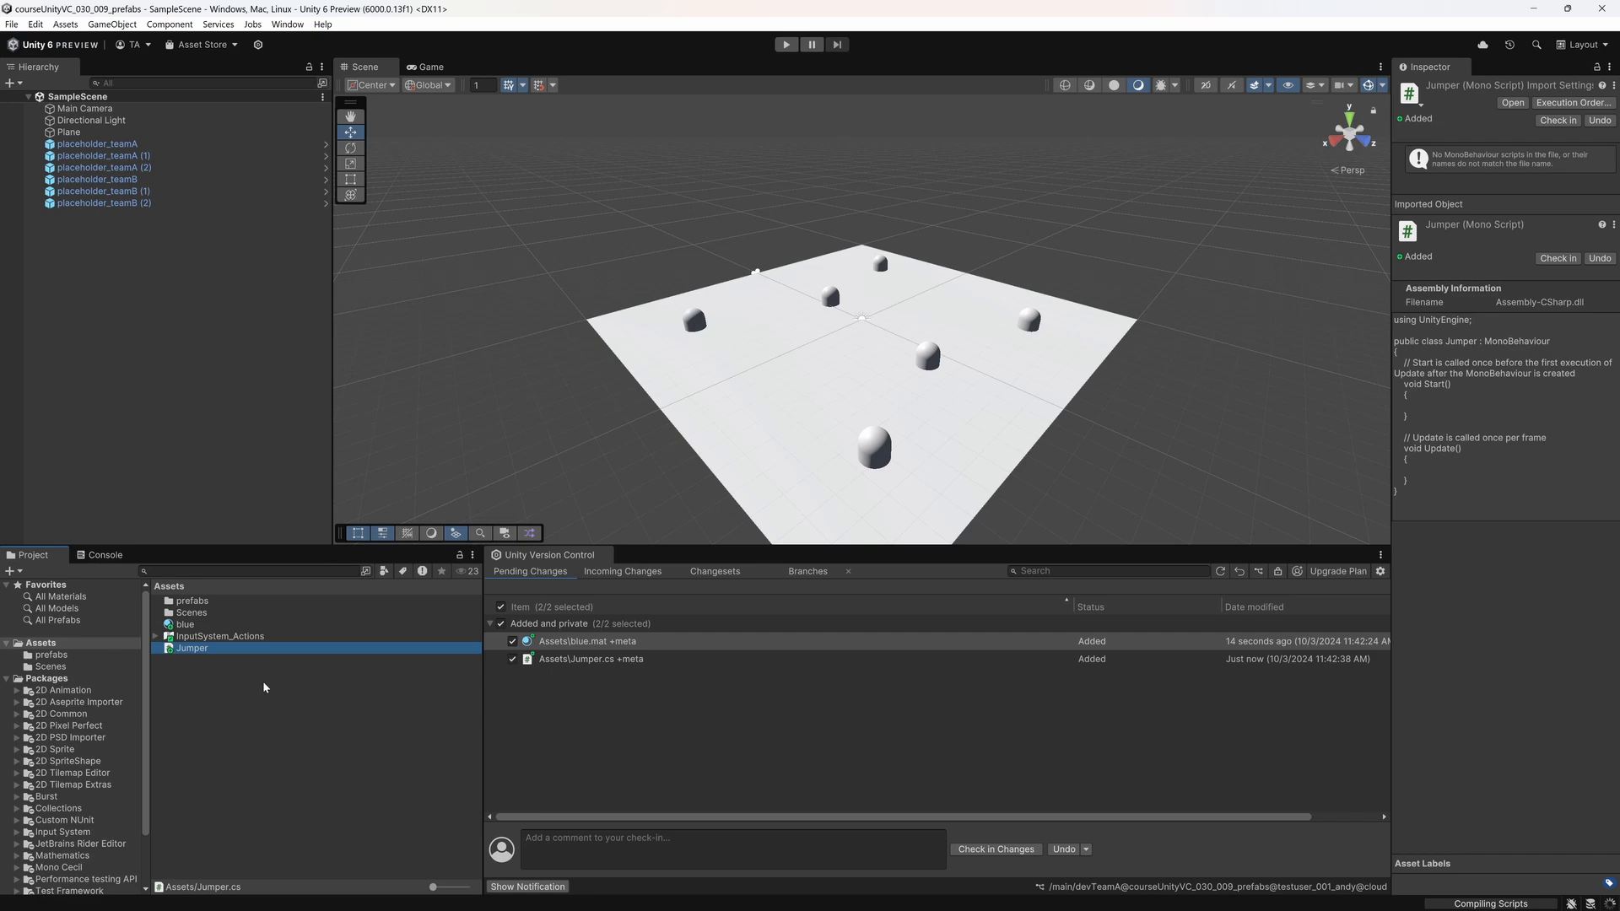
double_click(215, 651)
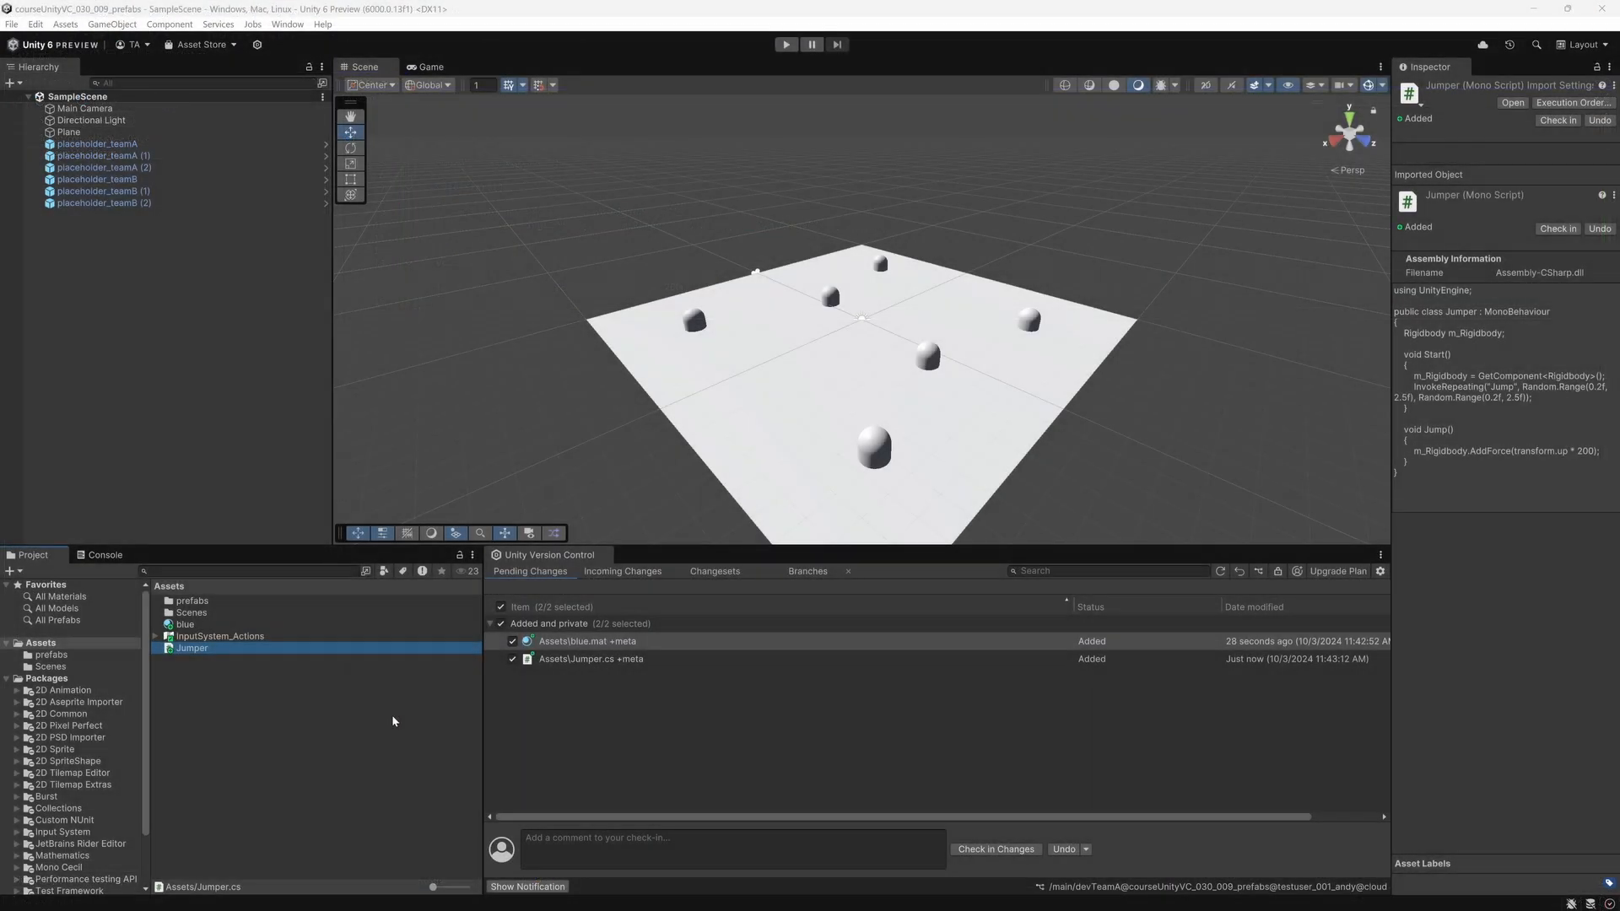
click(337, 722)
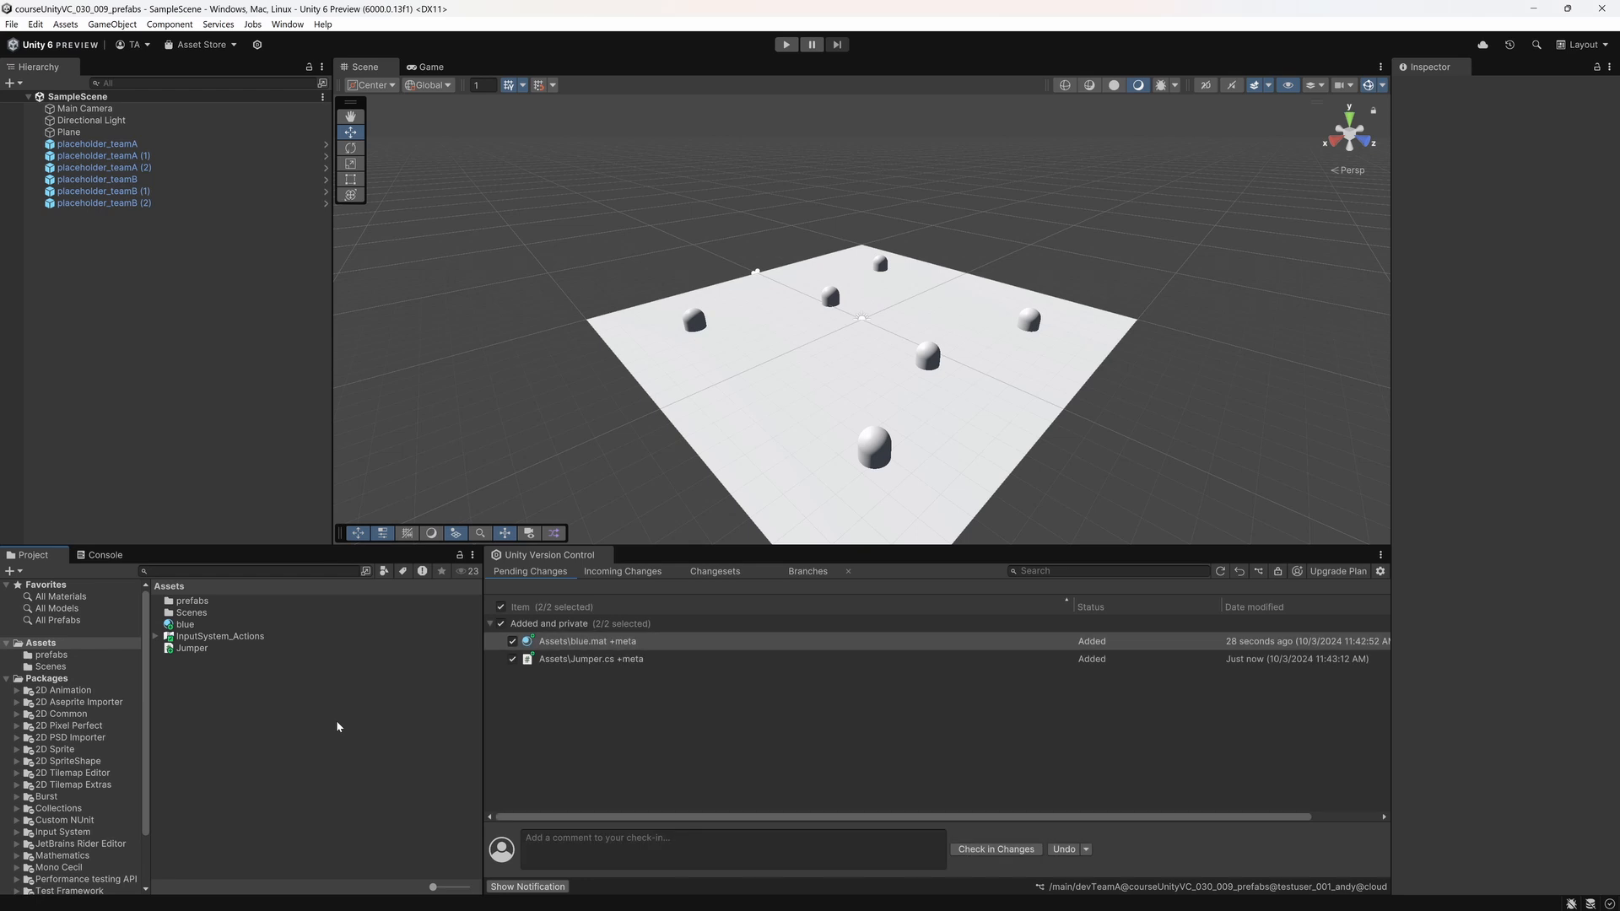
Step: Open the placeholder_teamA prefab and remove its Mesh Filter, Mesh Renderer and Capsule Collider components
double_click(193, 602)
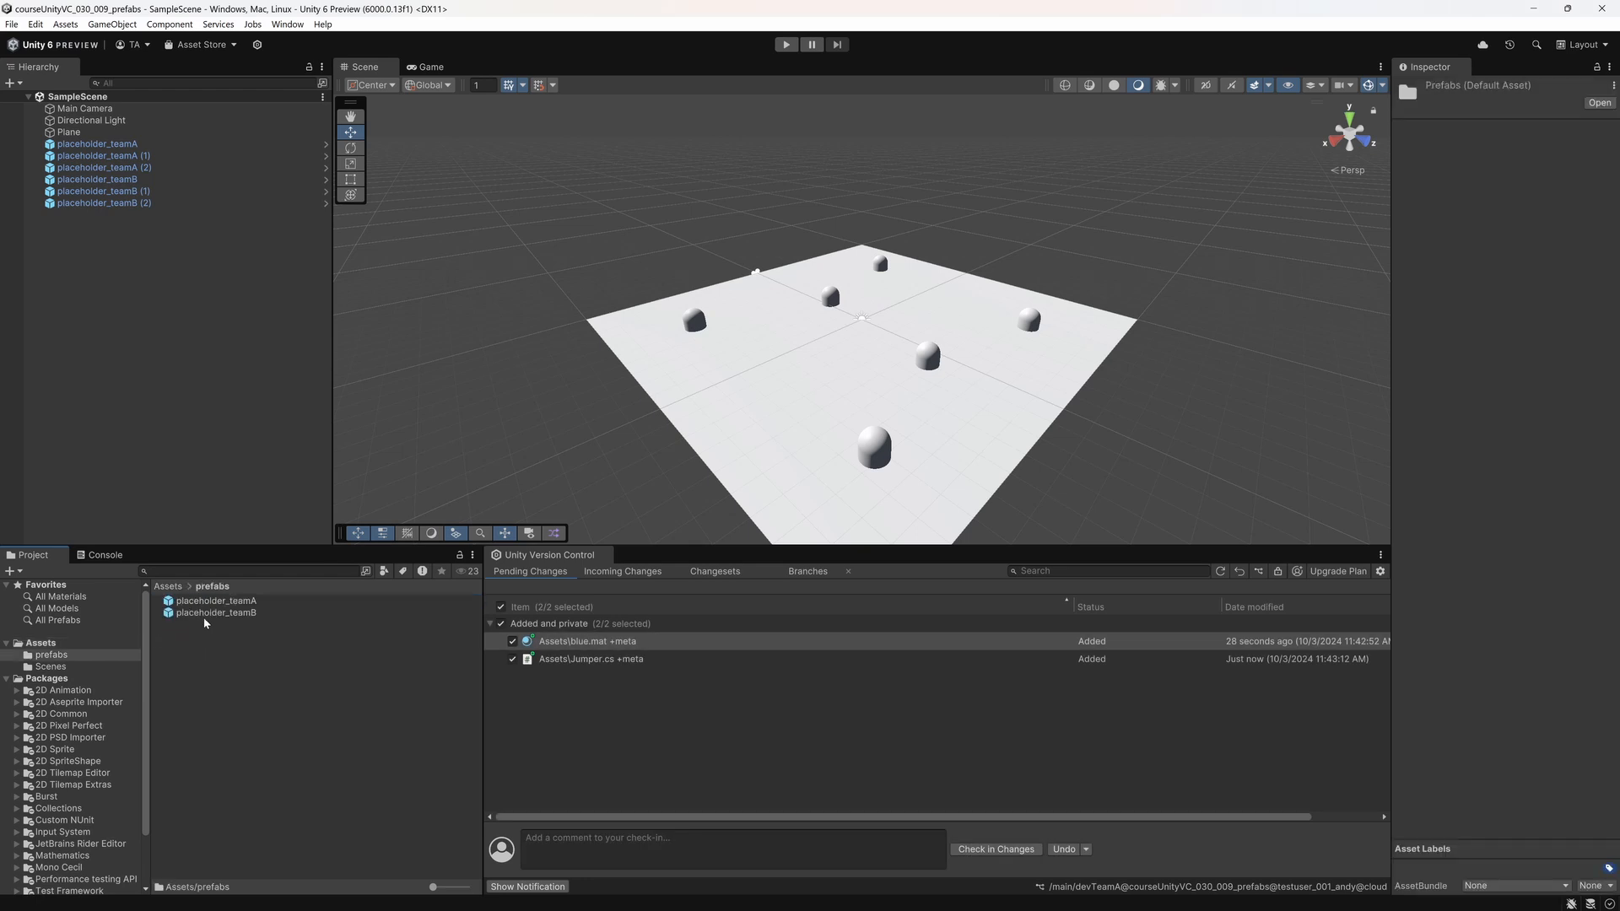
double_click(215, 600)
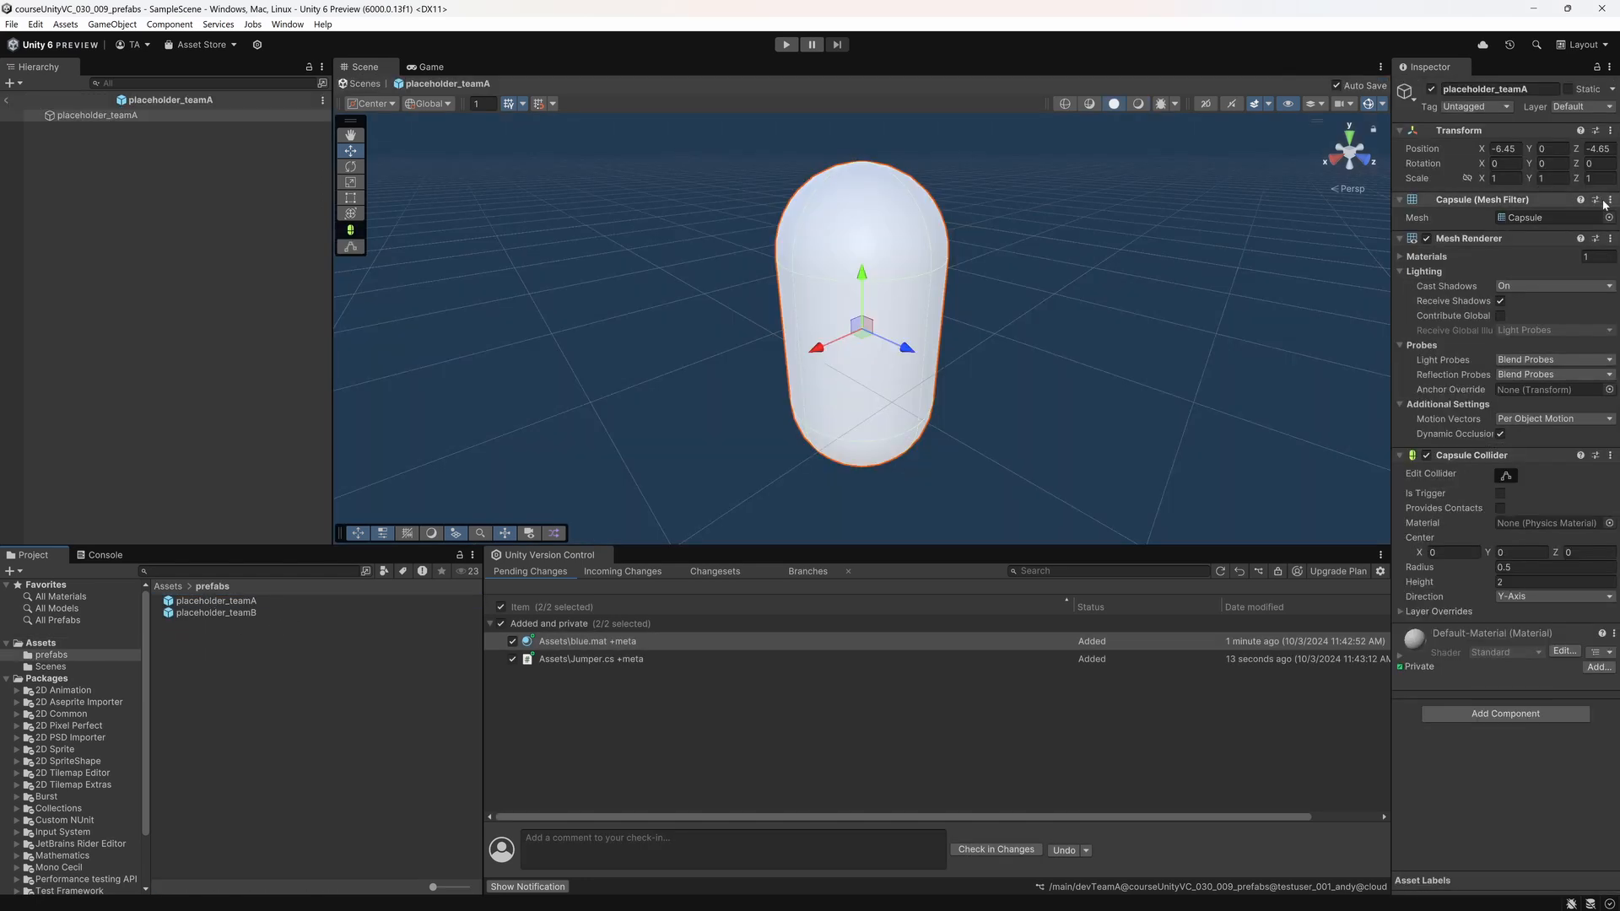
click(1492, 239)
click(1496, 256)
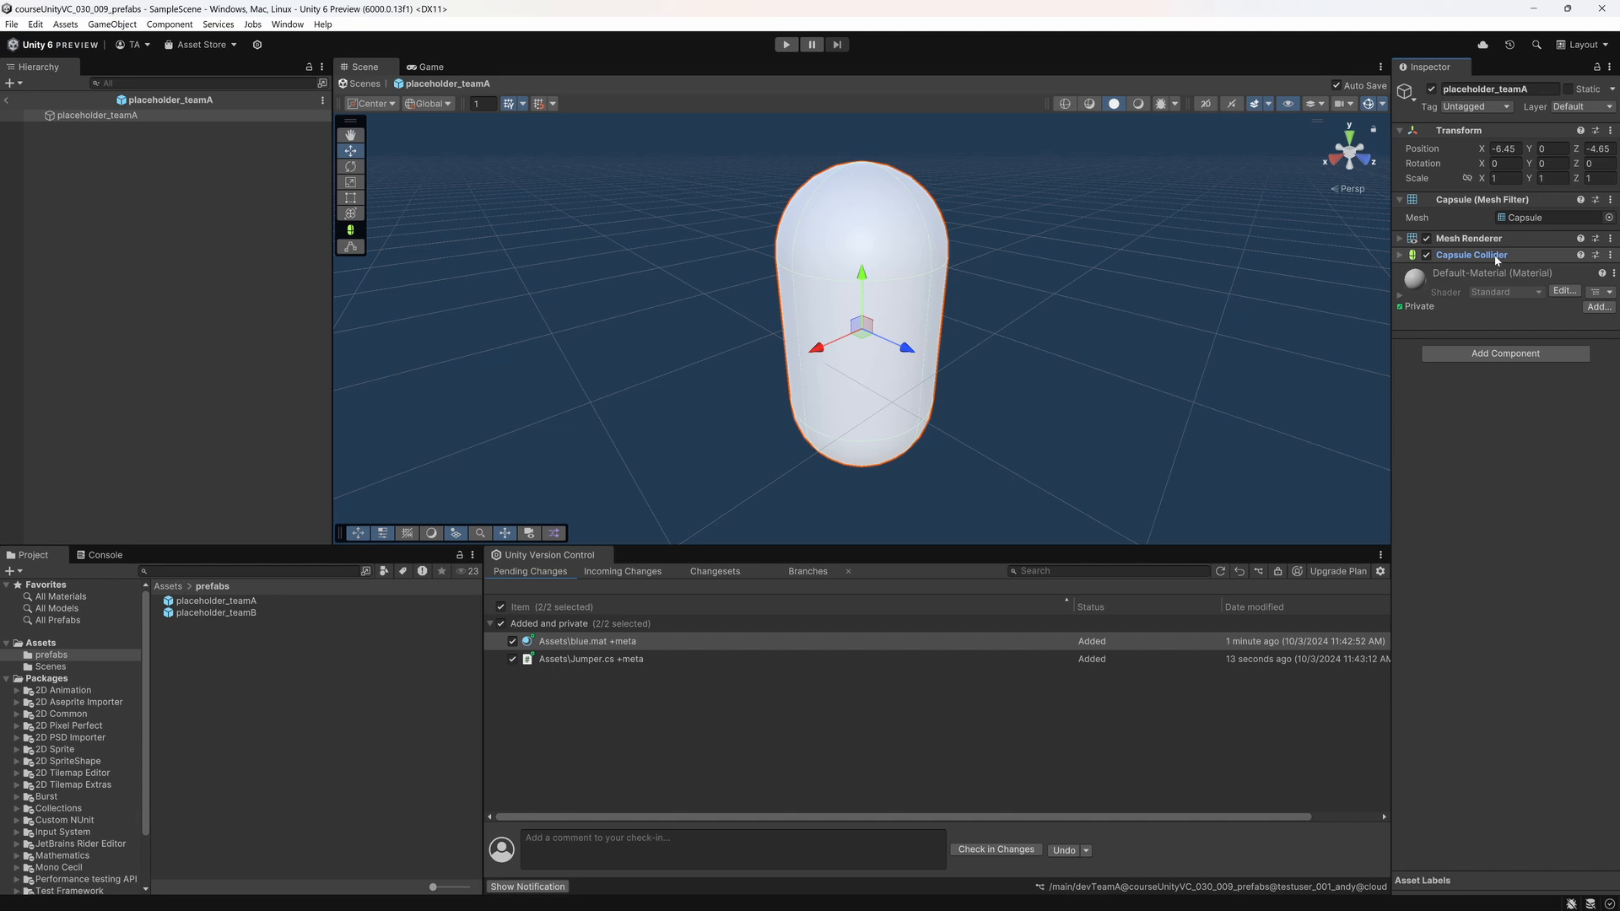
click(1610, 201)
click(1569, 237)
click(1610, 201)
click(1568, 237)
click(1611, 201)
click(1535, 239)
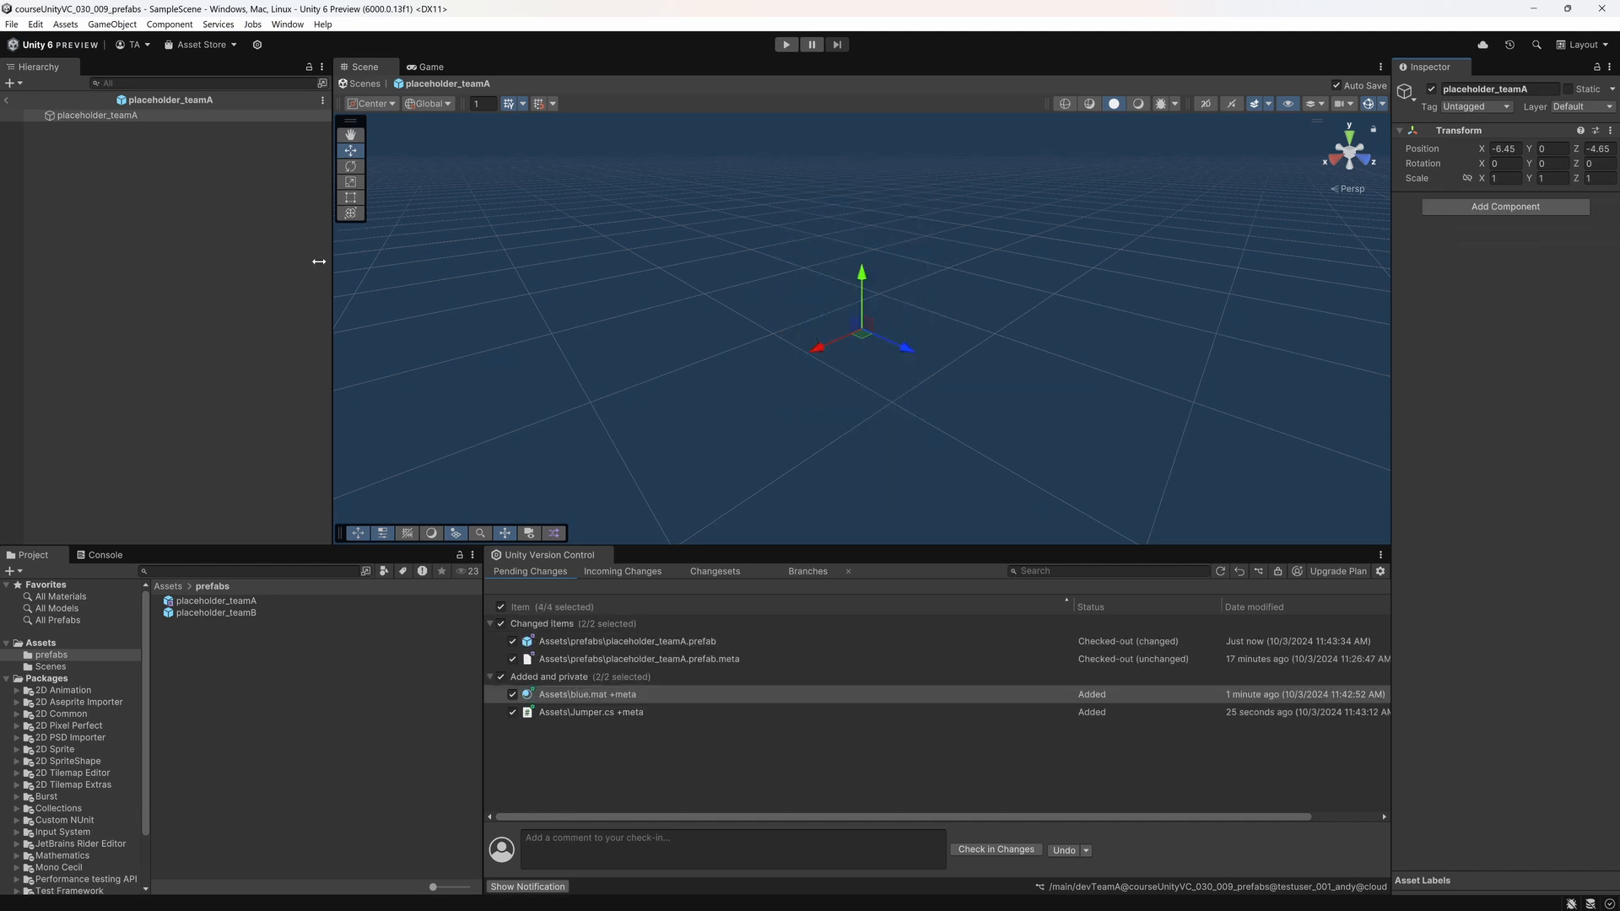
Step: Add a 3D cube with the name Cube as a child of the placeholder_teamA prefab root
right_click(105, 122)
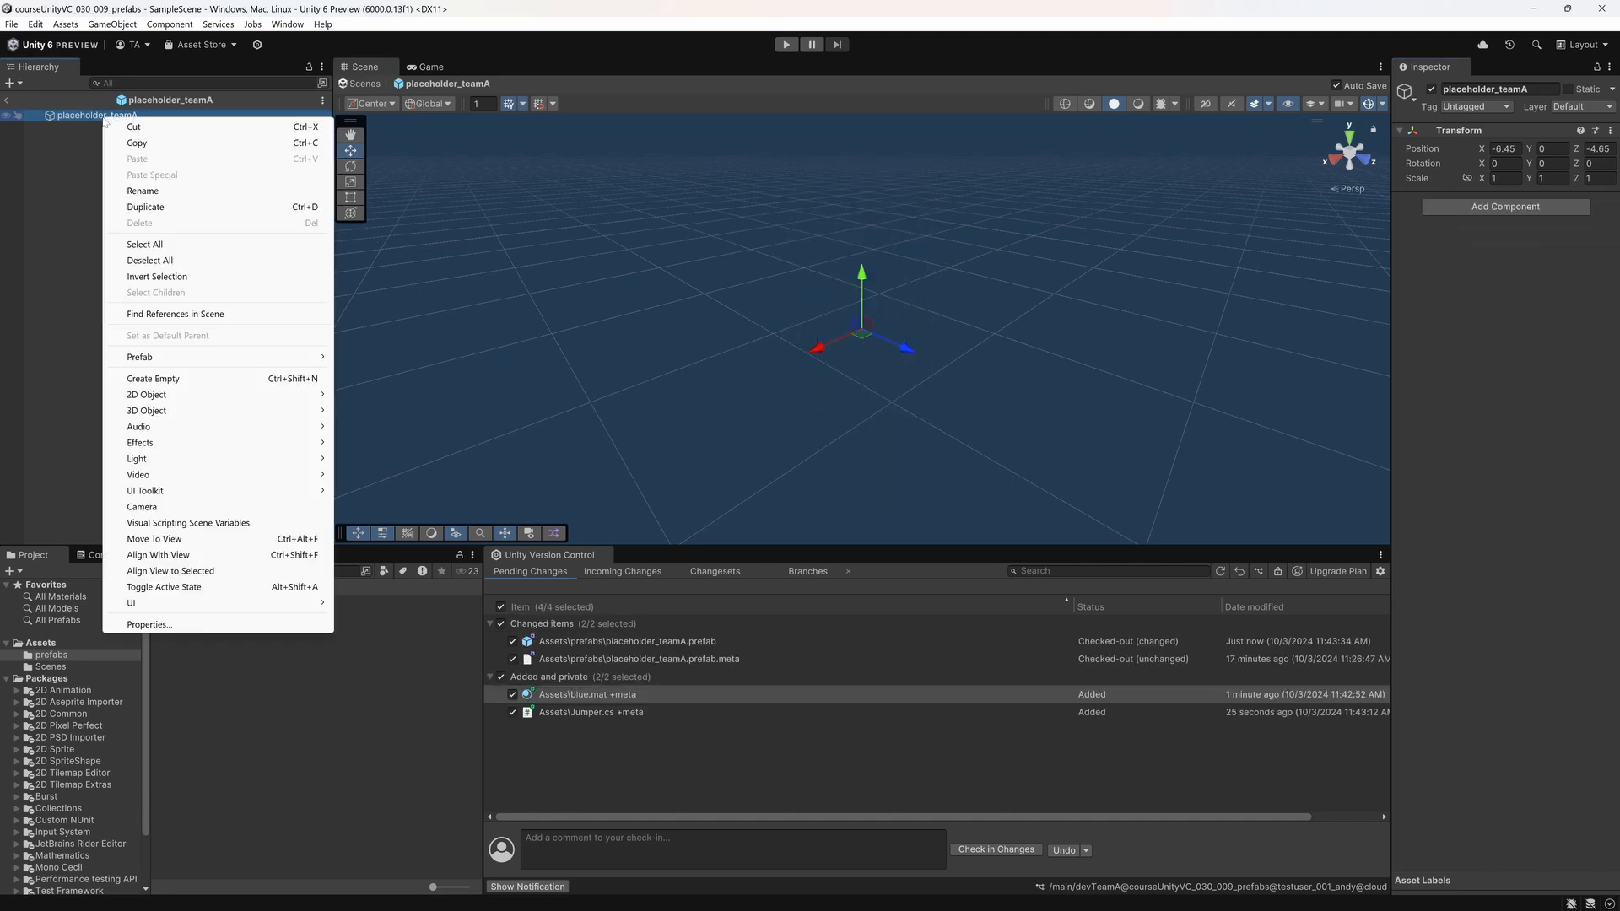
mouse_move(169, 412)
click(366, 410)
key(Return)
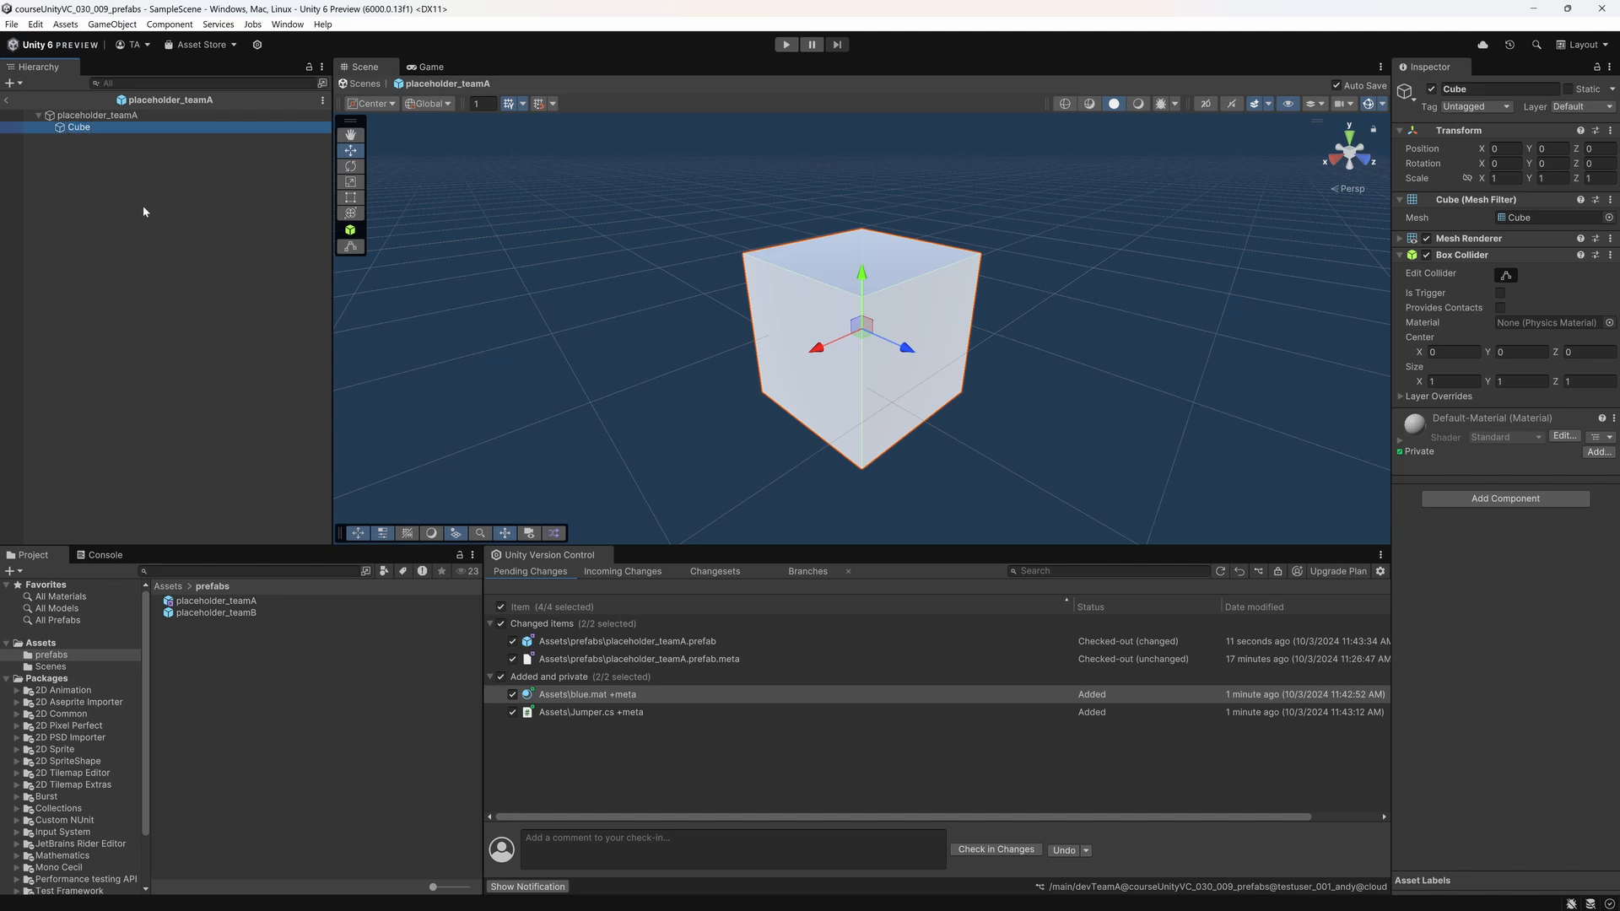
Step: Assign the blue material to the cube's Mesh Renderer and collapse its Mesh Renderer and Box Collider settings
click(1400, 239)
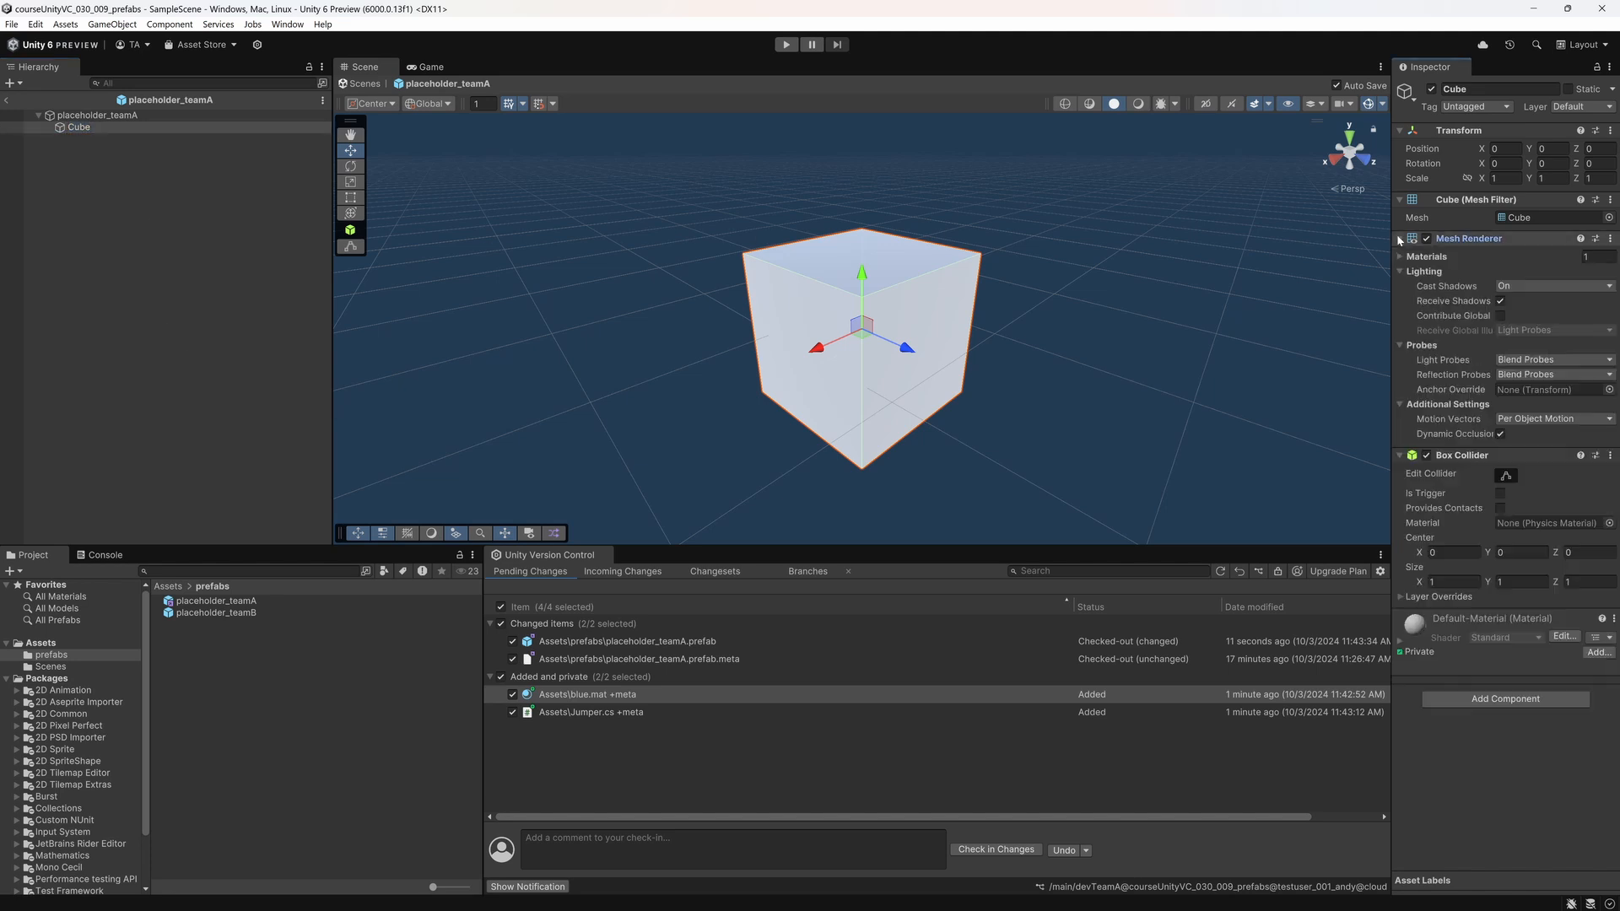
click(1403, 256)
click(1606, 276)
text(b)
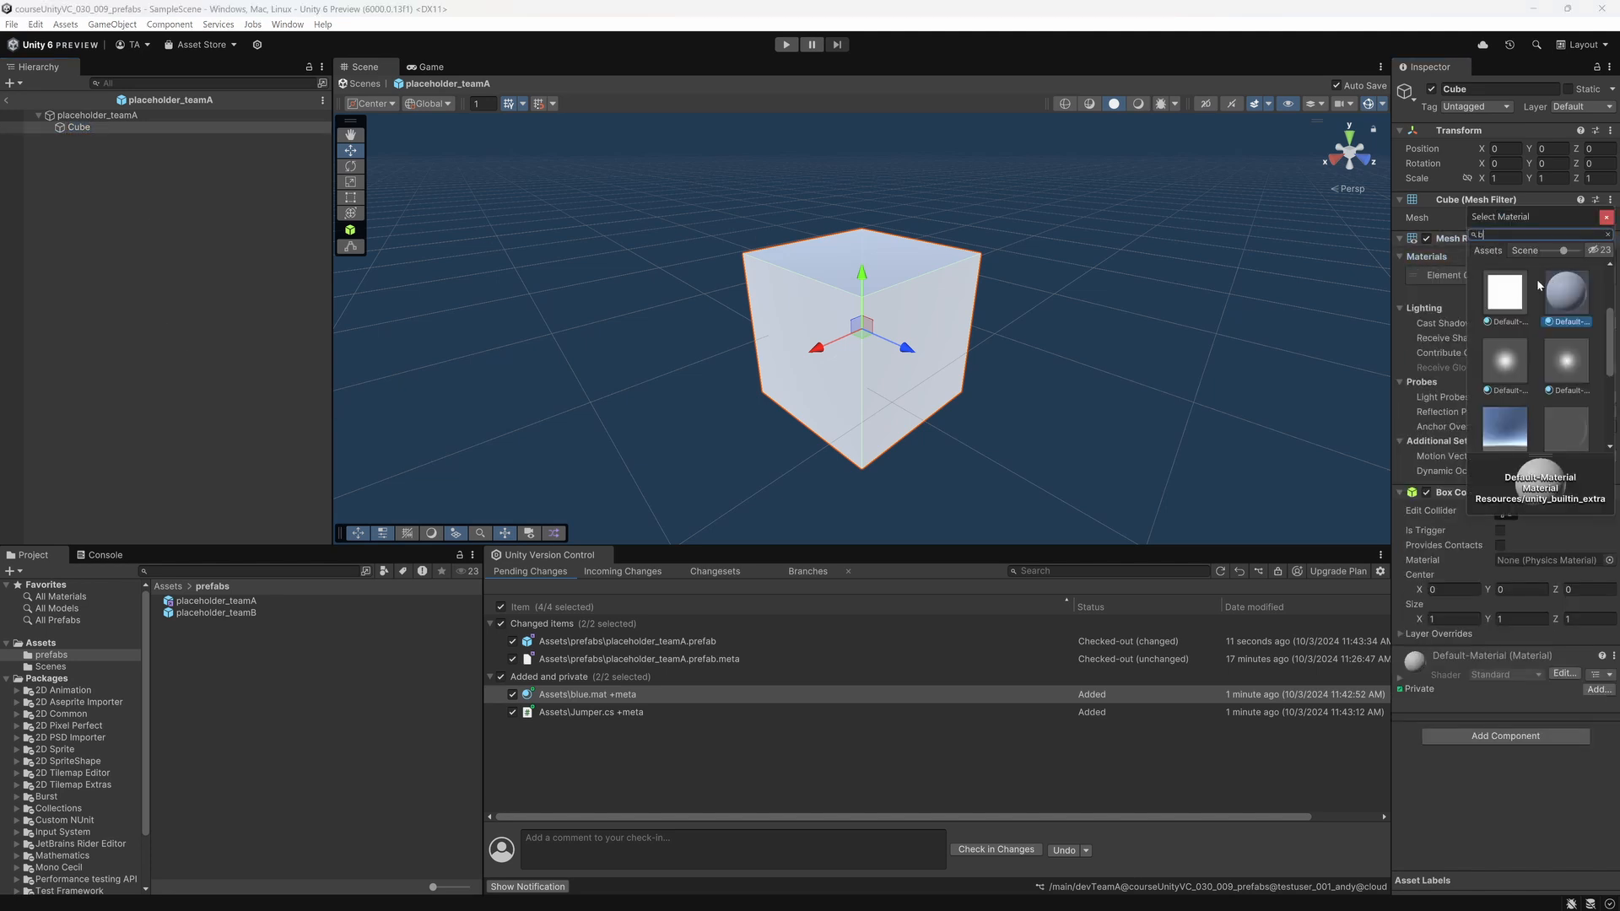
text(lu)
double_click(1565, 291)
click(1398, 239)
click(1401, 256)
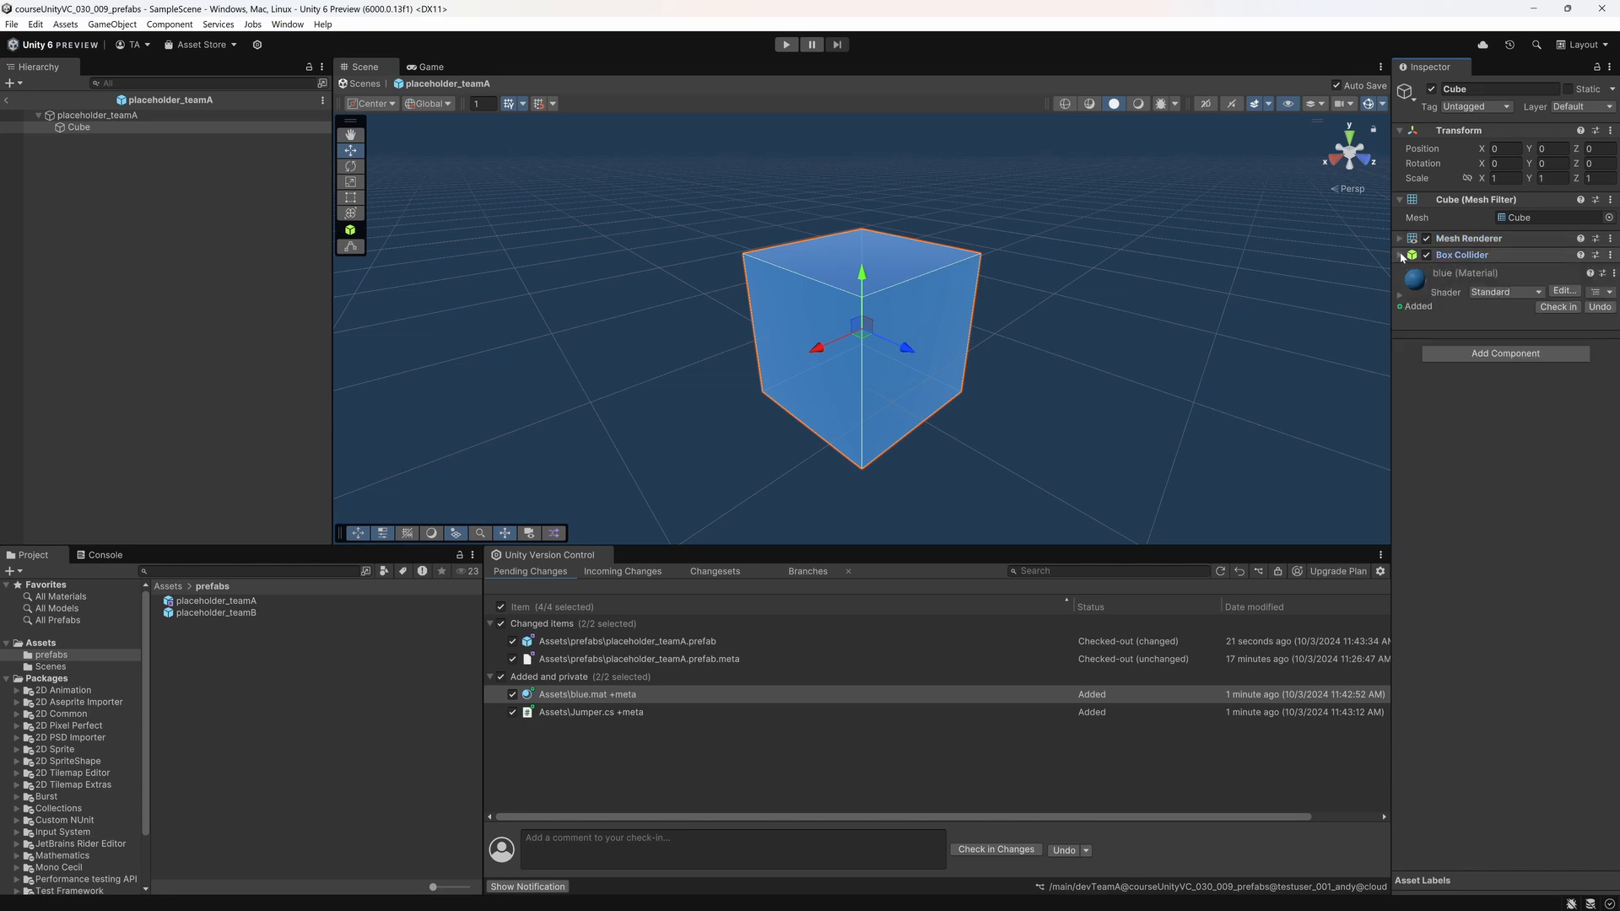
Step: Set the cube's Y position to 0.5 and add a Rigidbody component to it
click(1551, 148)
text(.5)
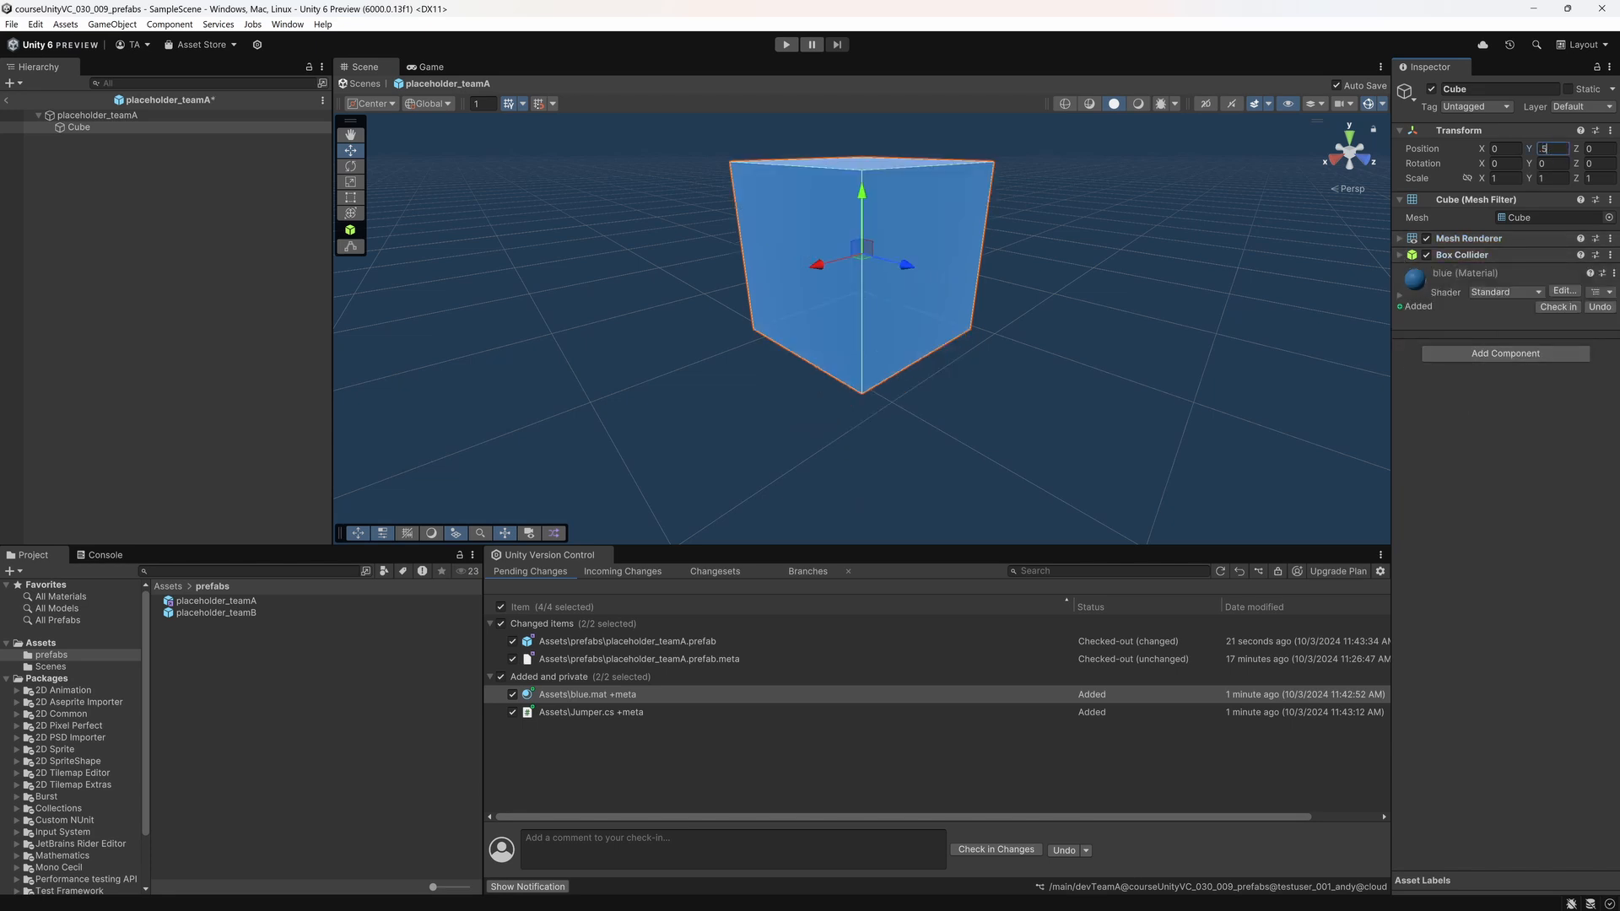
key(Return)
click(1472, 354)
text(ri)
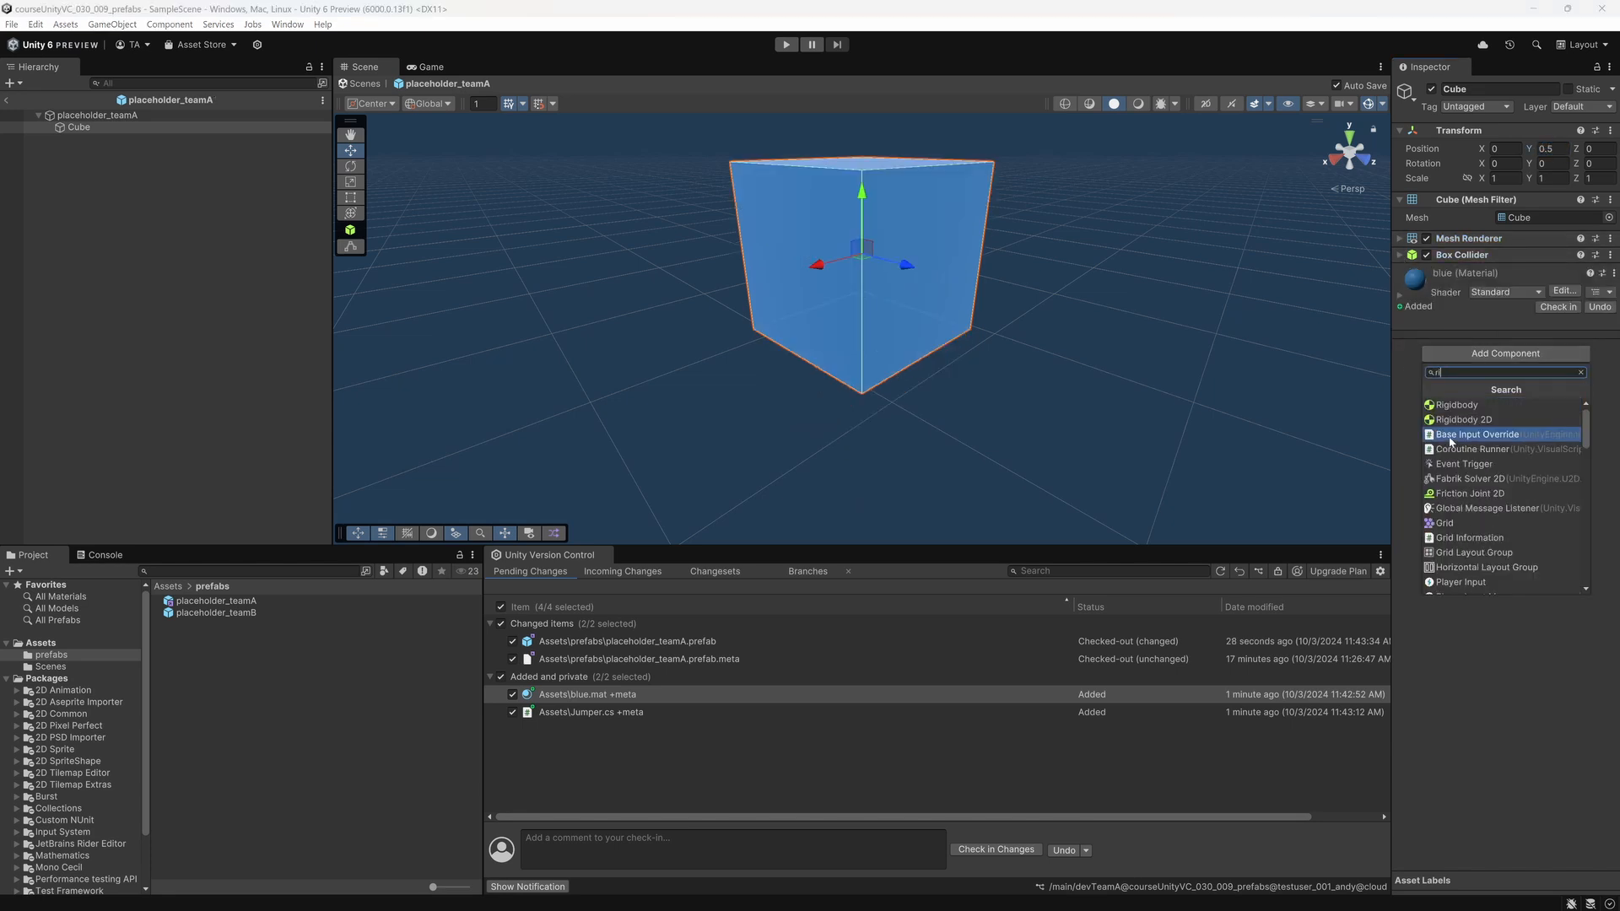
click(1453, 406)
click(1401, 270)
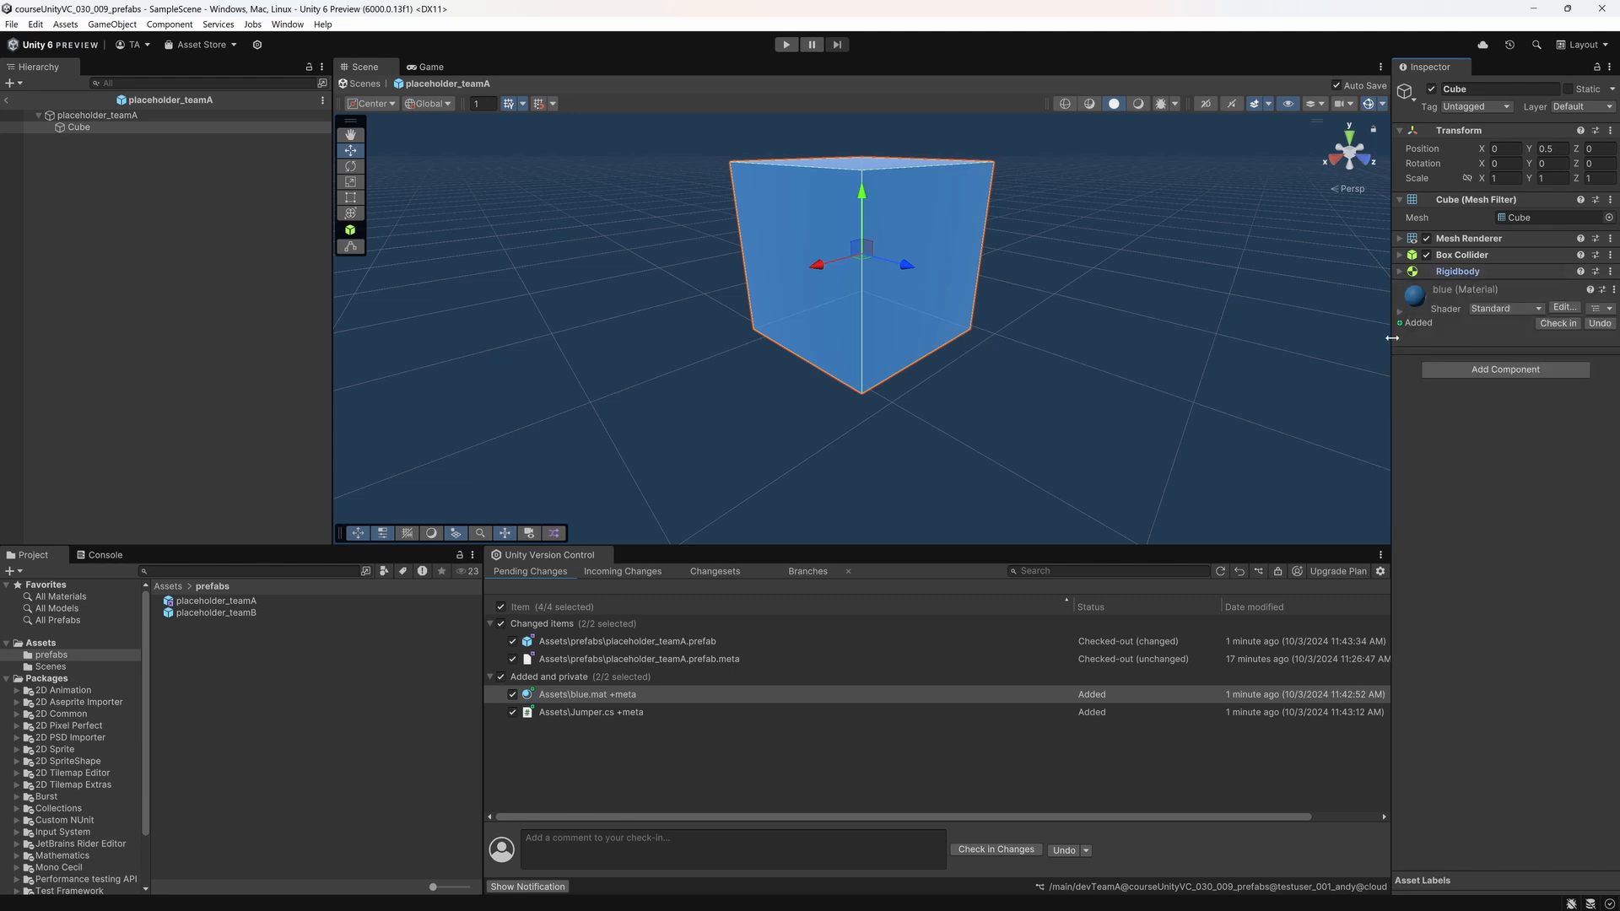
Step: Add the Jumper script component to the cube and return from the prefab to SampleScene
click(1468, 371)
text(jum)
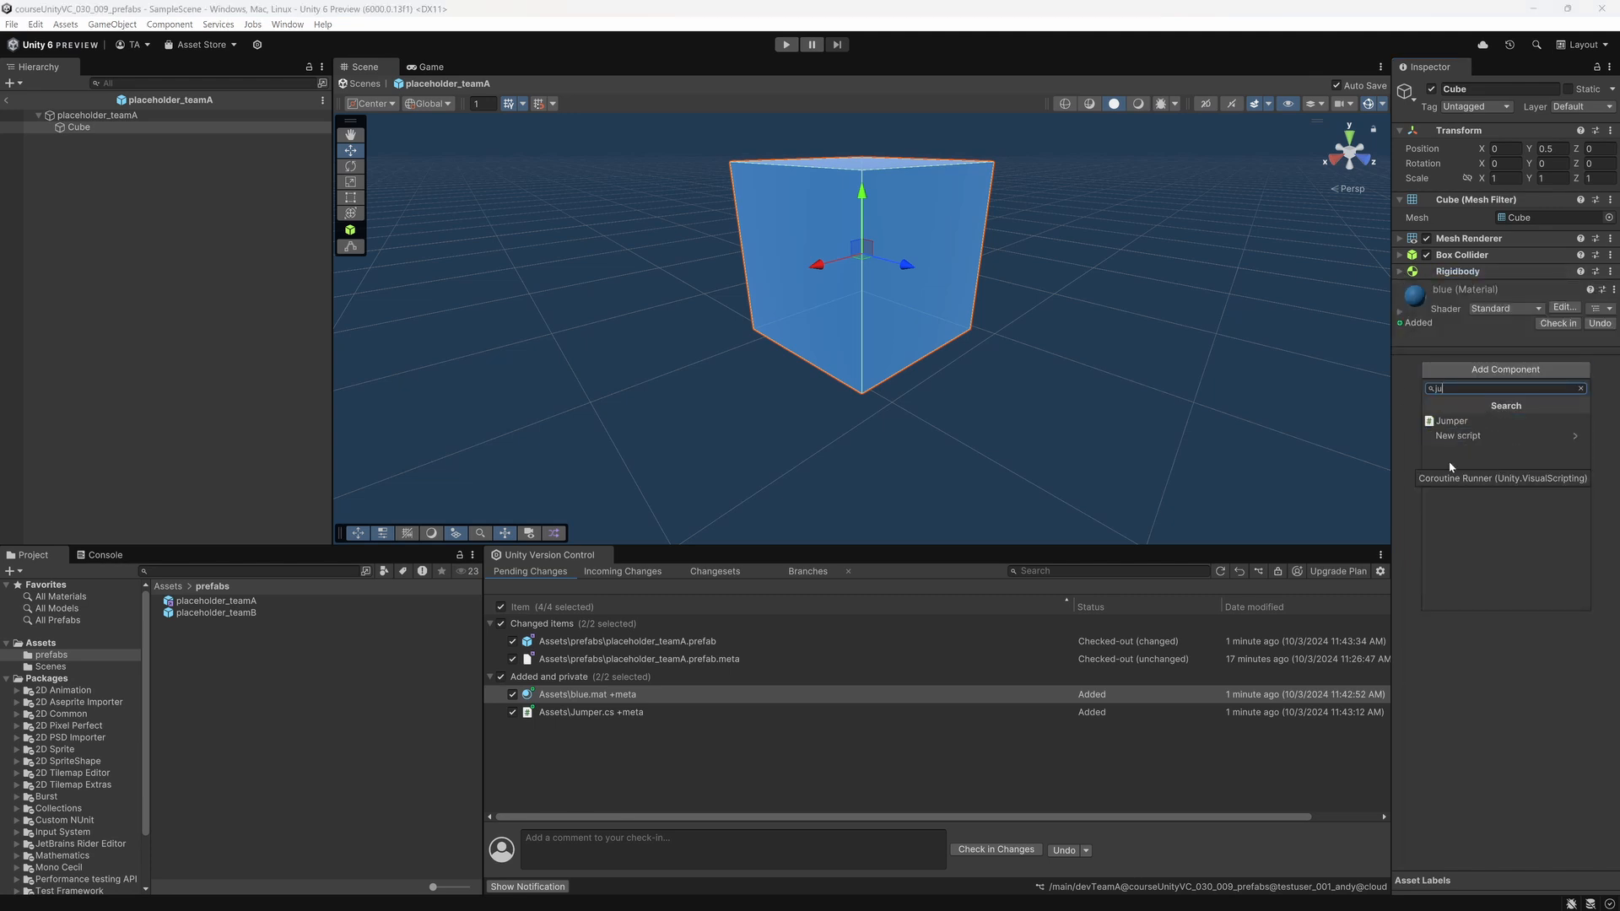
click(1452, 421)
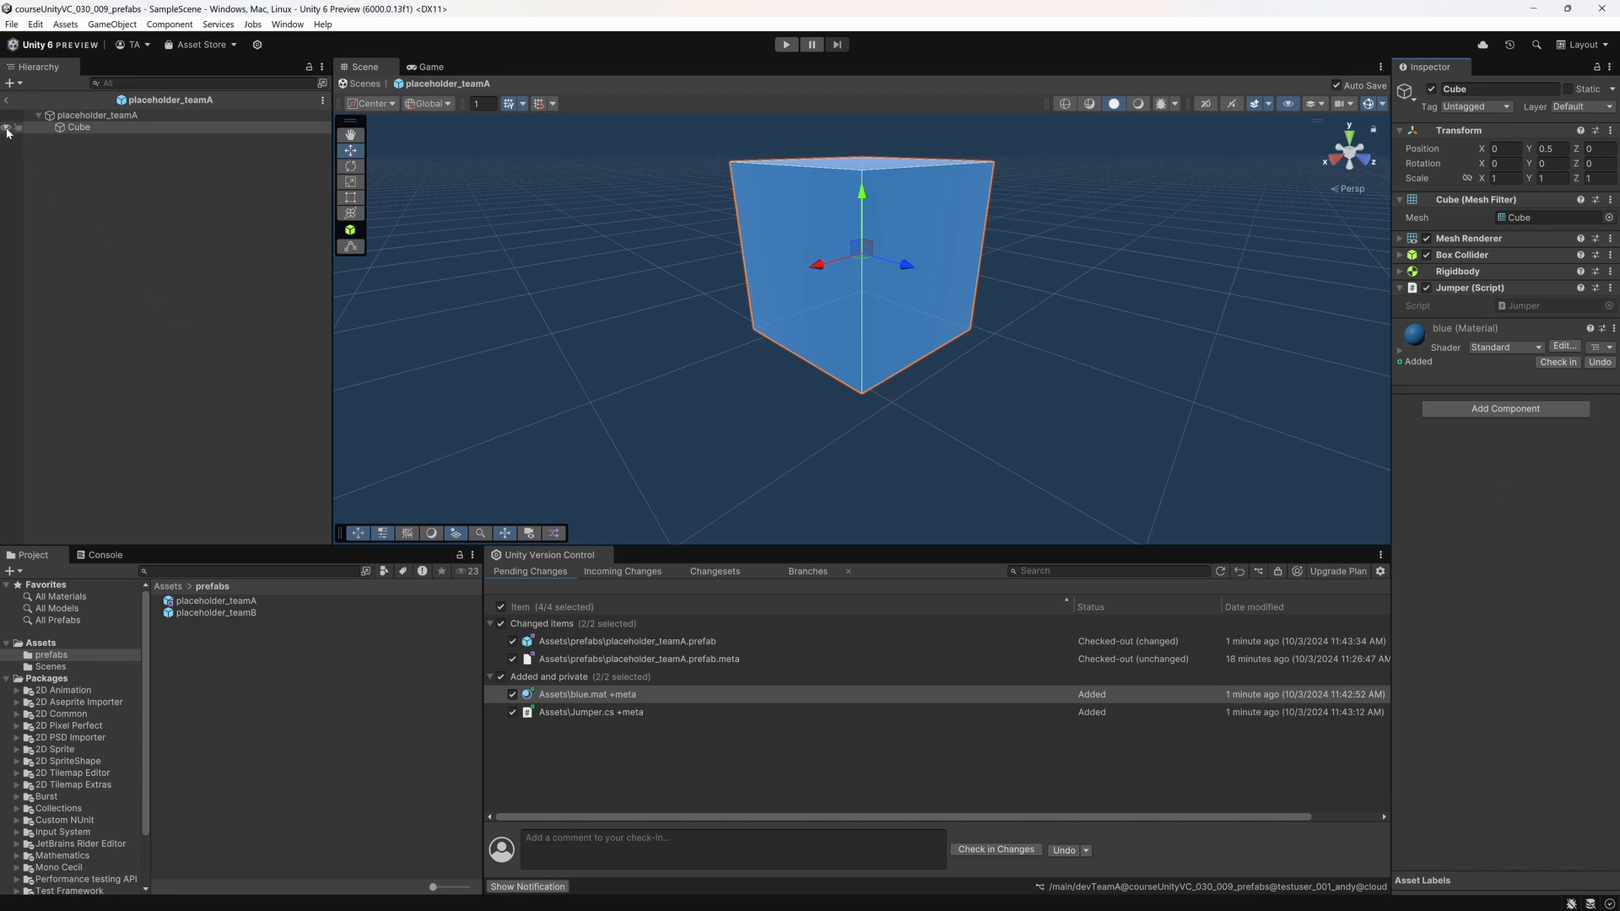
click(6, 102)
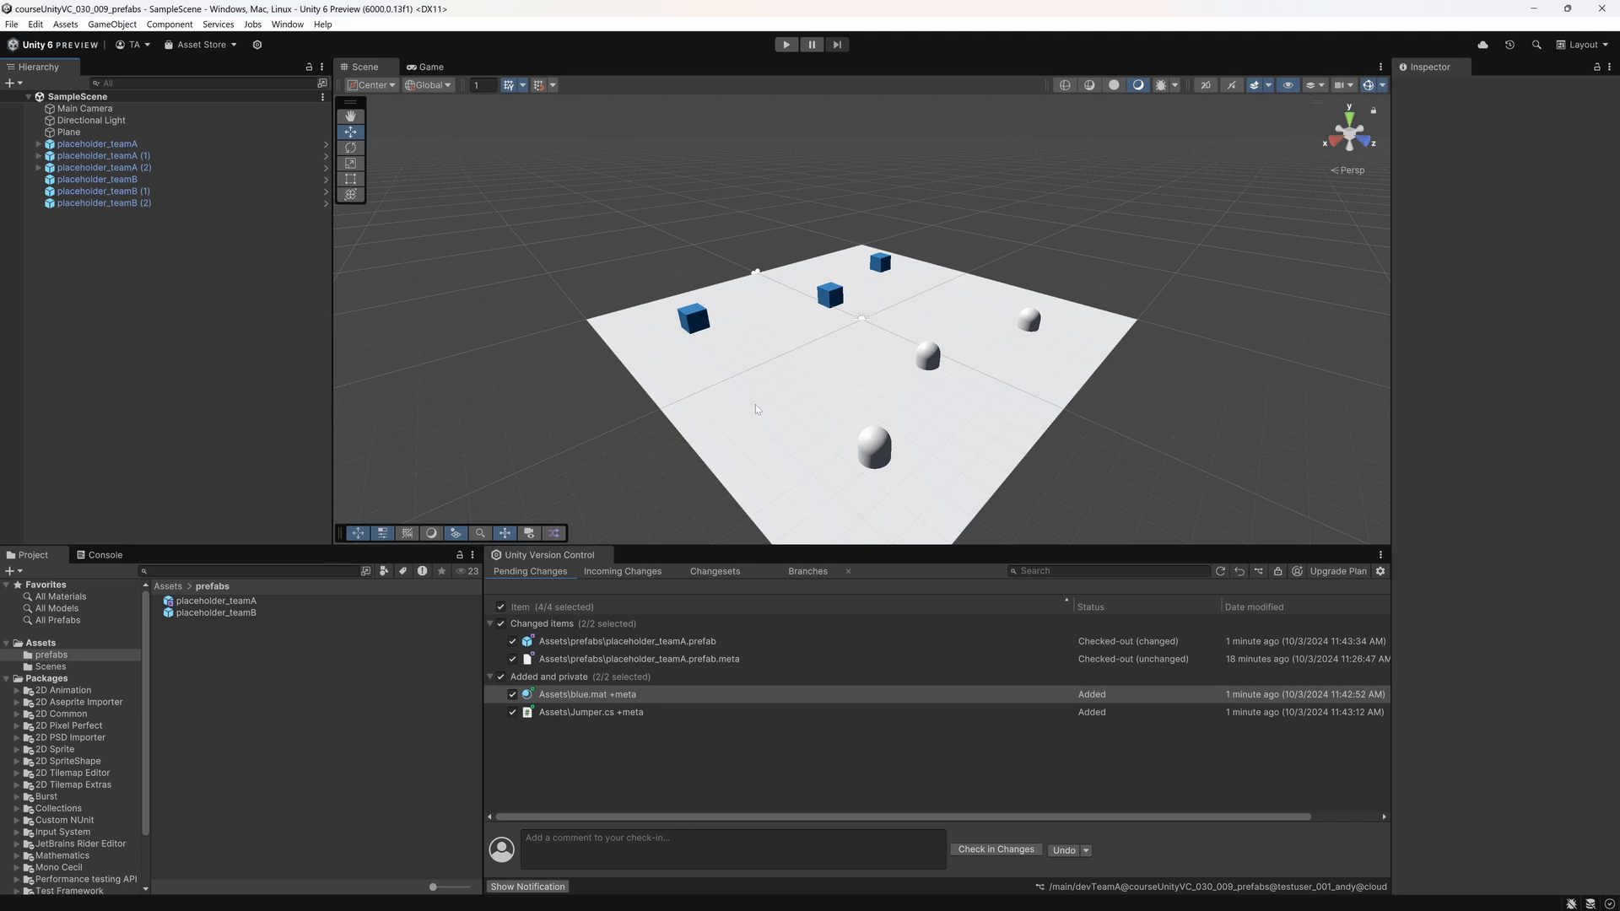
Step: Run the scene, watch the team A cubes in the Scene view, and stop play mode
click(784, 44)
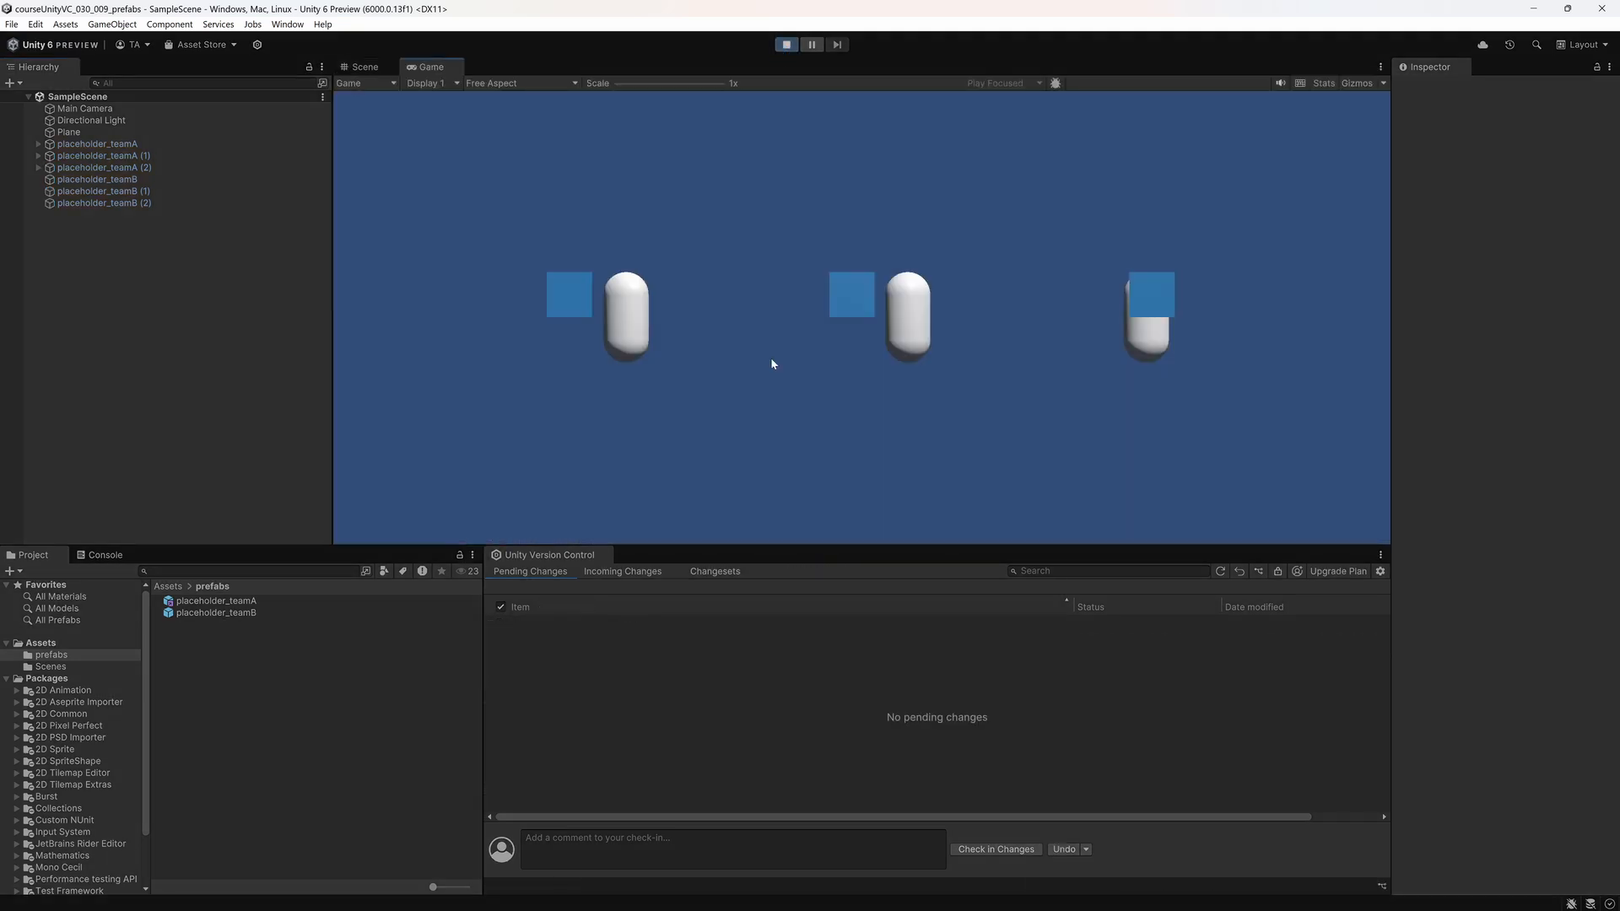
click(366, 67)
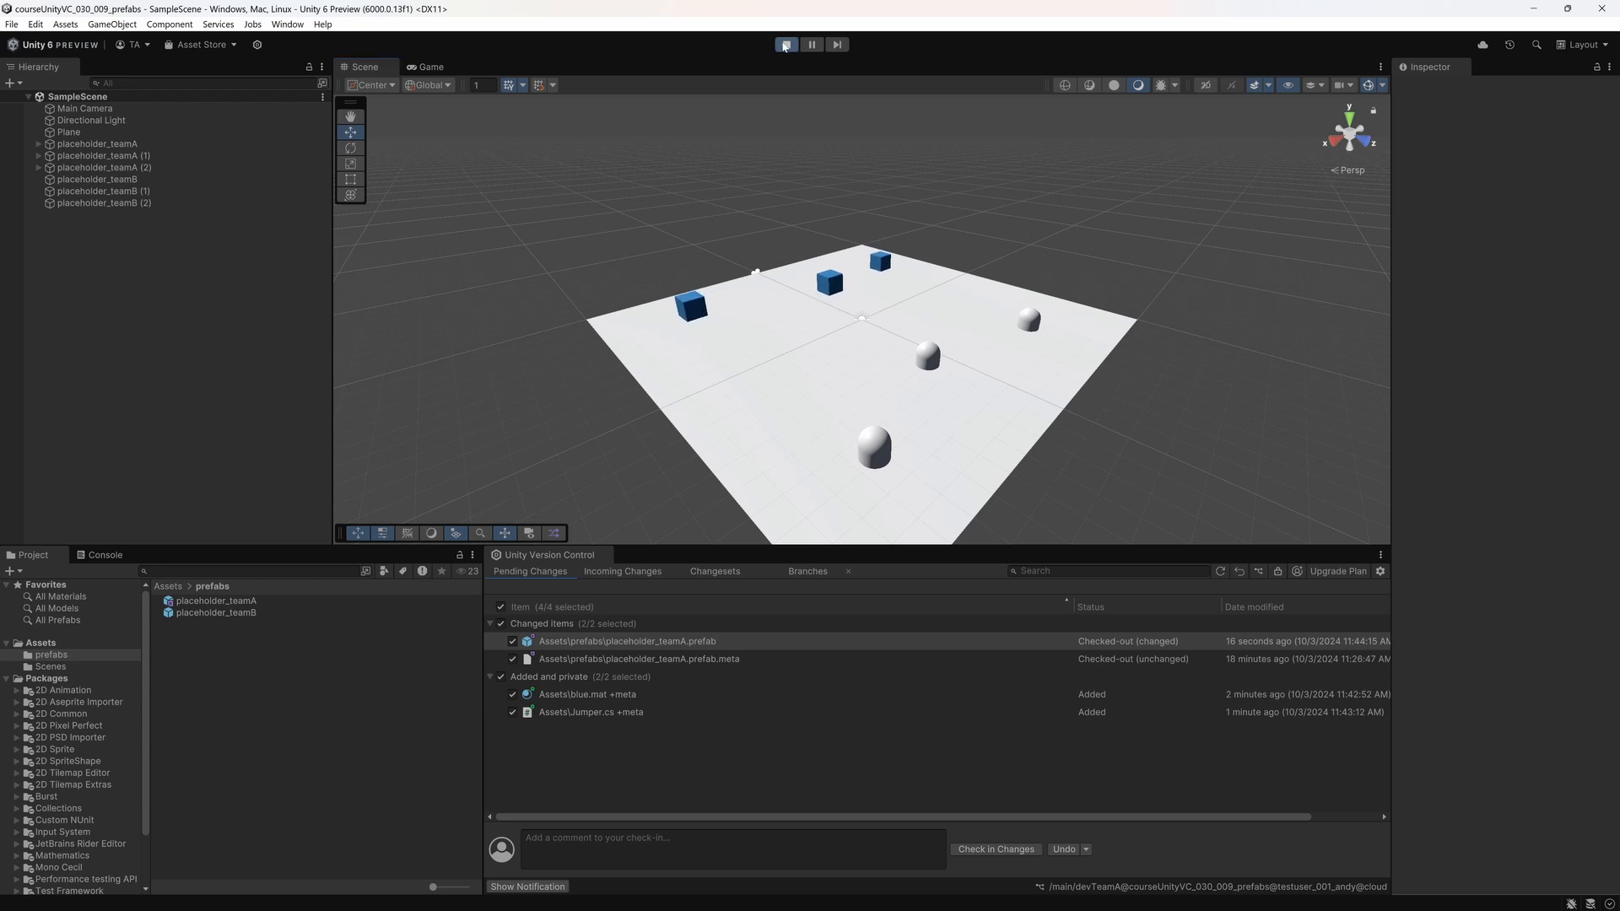
key(ctrl+p)
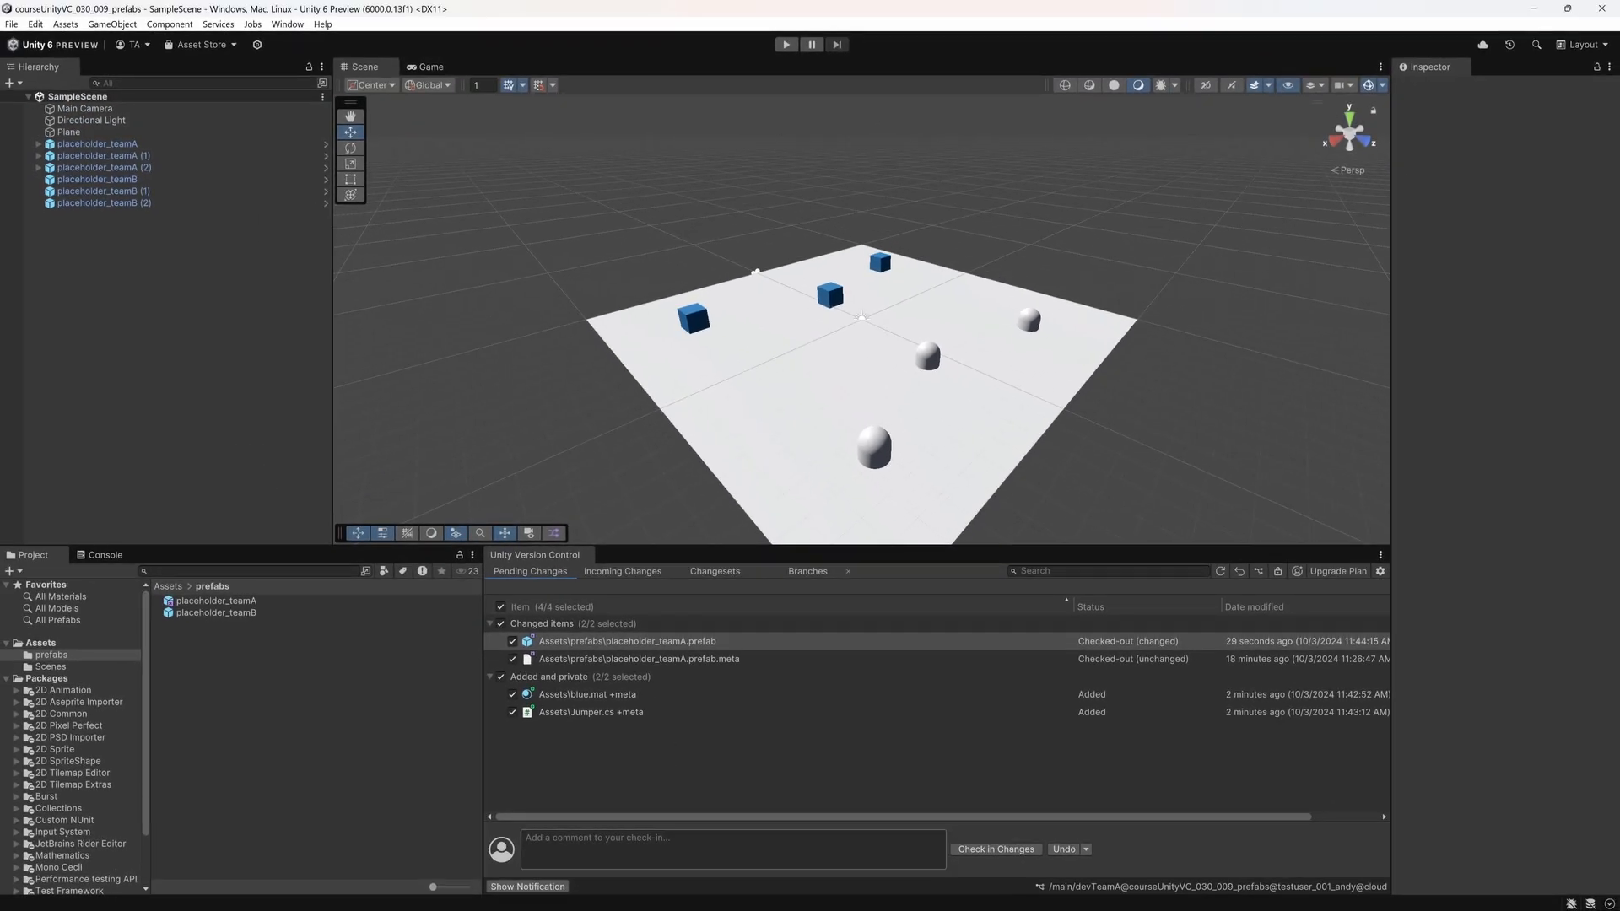
Step: Enter a check-in comment describing the teamA changes and check in all pending items on the devTeamA branch
click(732, 849)
text(teamA functional)
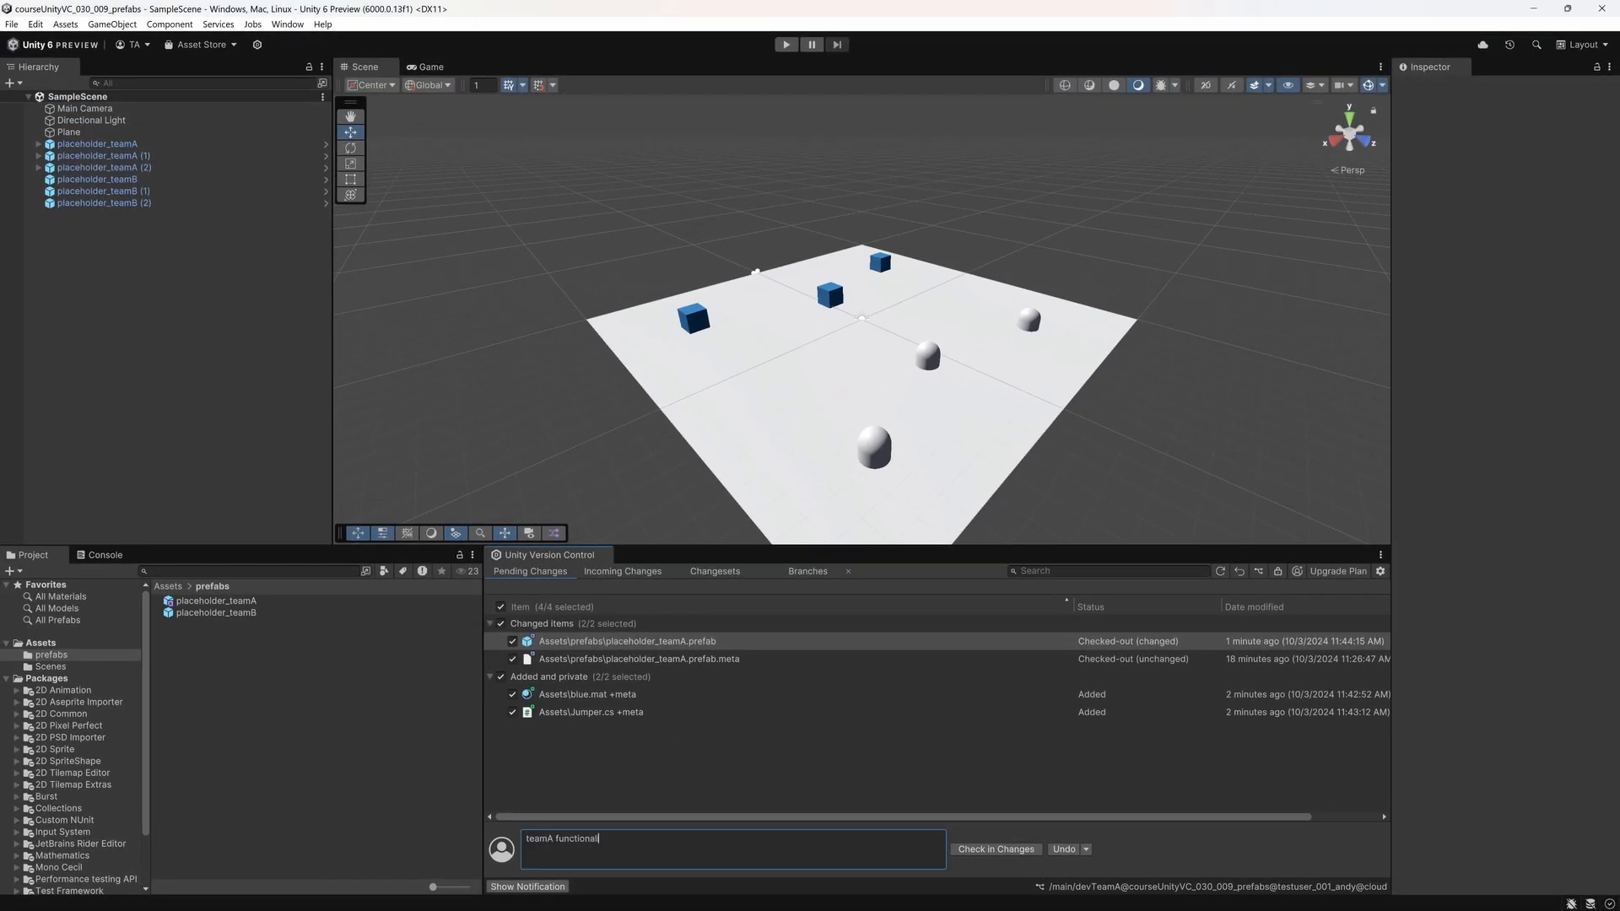
key(BackSpace)
key(BackSpace)
key(BackSpace)
key(BackSpace)
key(BackSpace)
key(BackSpace)
key(BackSpace)
key(BackSpace)
key(BackSpace)
key(BackSpace)
text(changes)
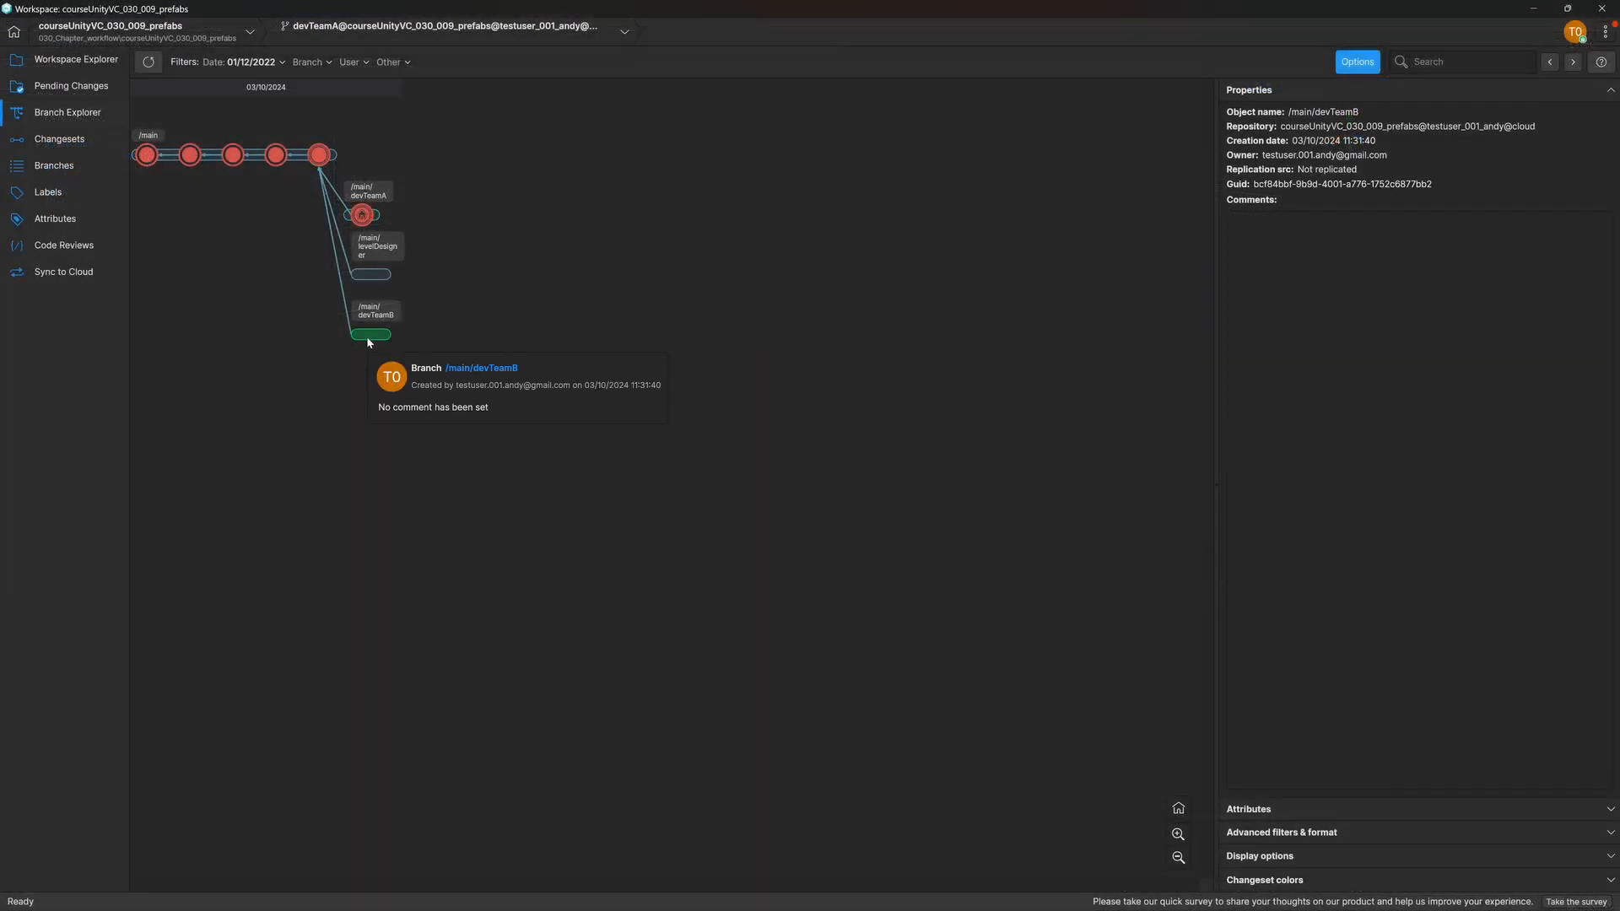
Step: In the Unity Version Control Branch Explorer, switch the workspace to the /main/devTeamB branch
right_click(368, 338)
click(473, 433)
click(901, 483)
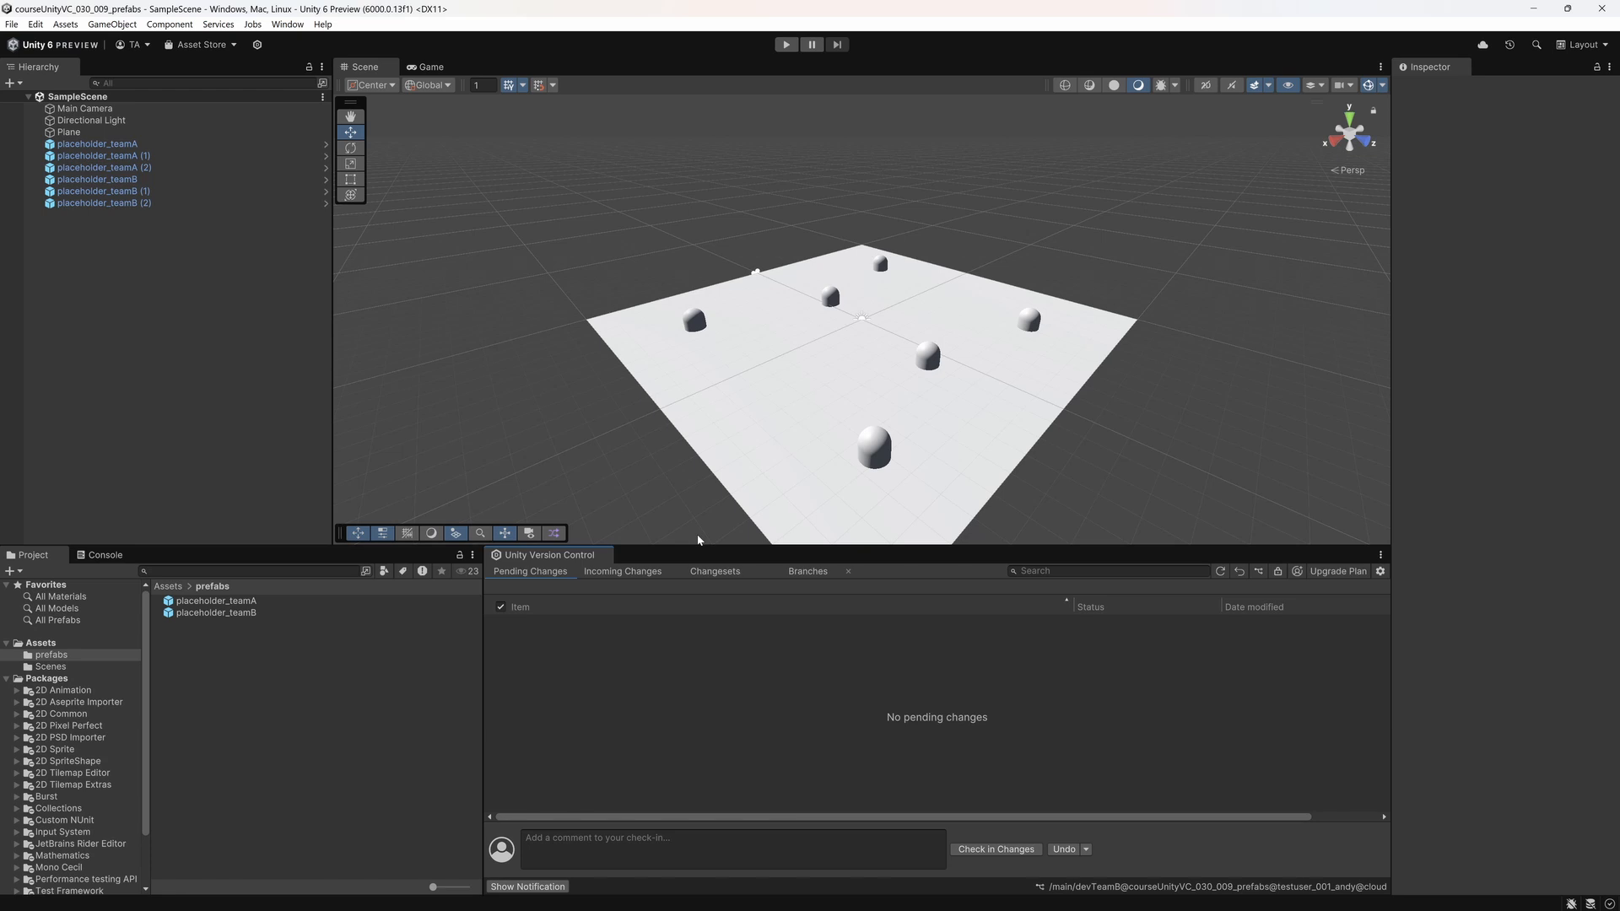
Step: Back in Unity, create a material named red in the Assets folder and give it a red albedo colour
click(173, 591)
right_click(230, 687)
mouse_move(274, 267)
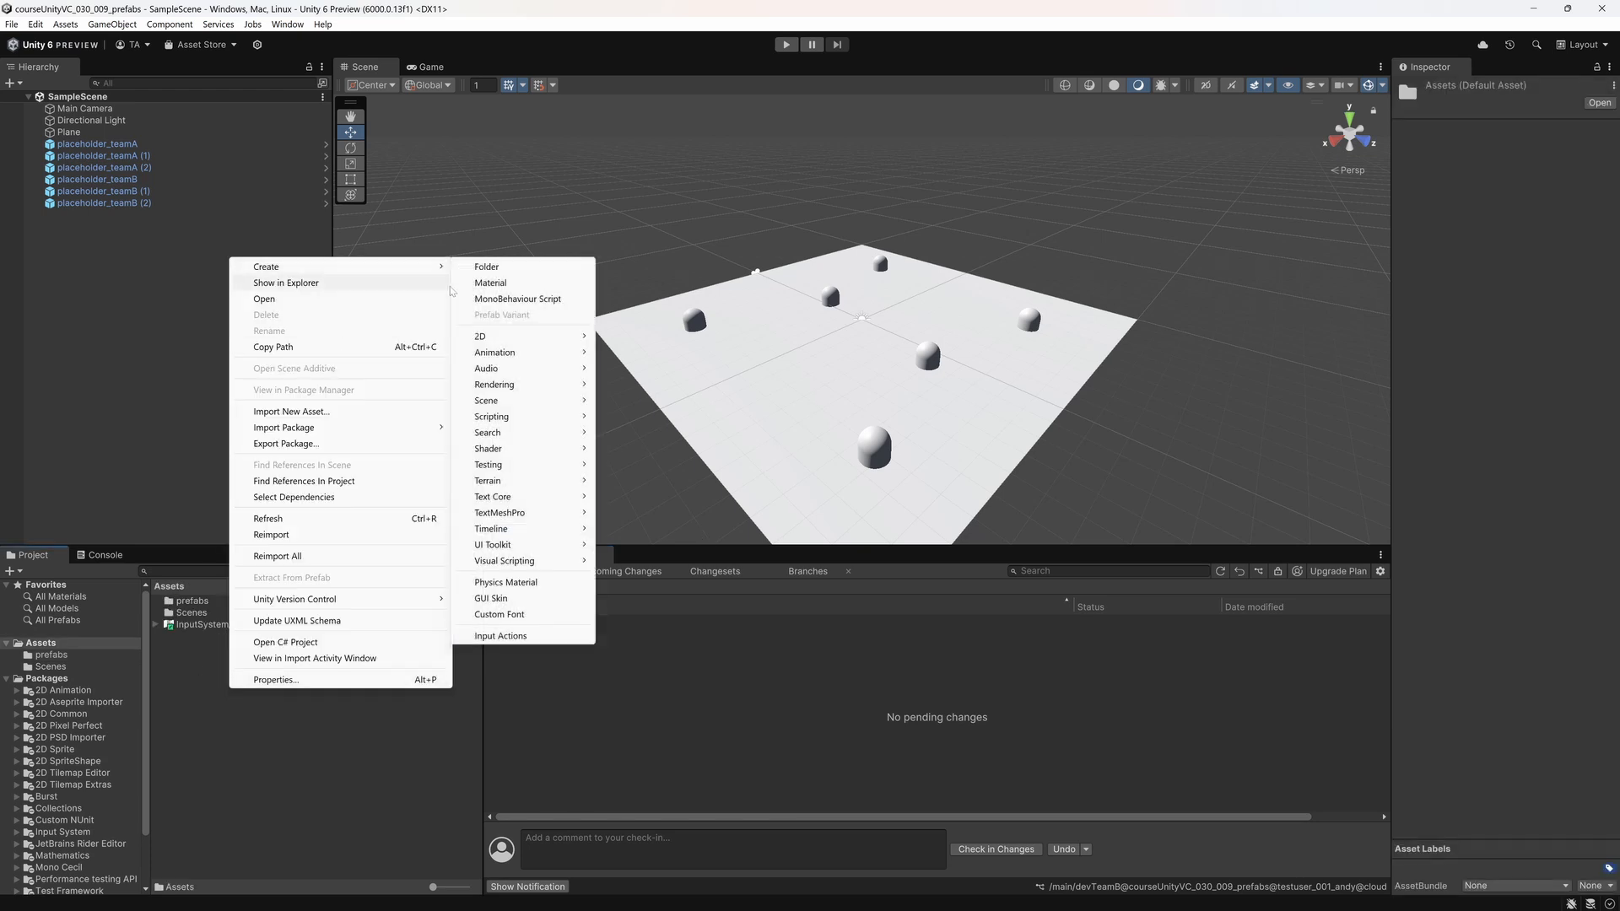
click(489, 282)
text(red)
key(Return)
click(1553, 180)
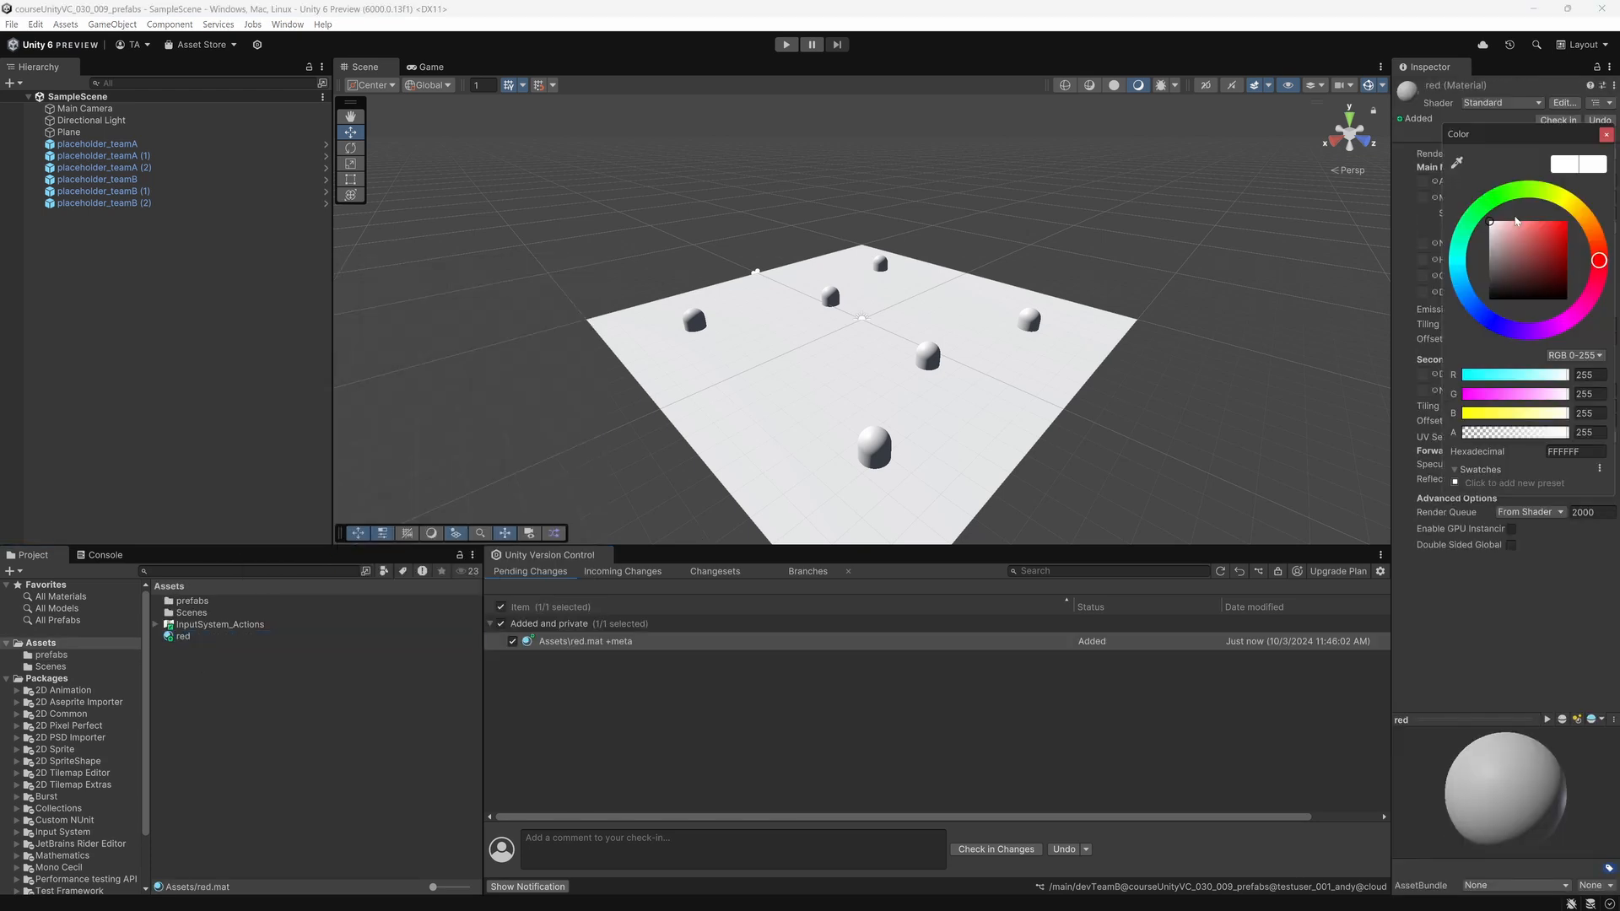
click(1547, 233)
click(1606, 137)
click(293, 702)
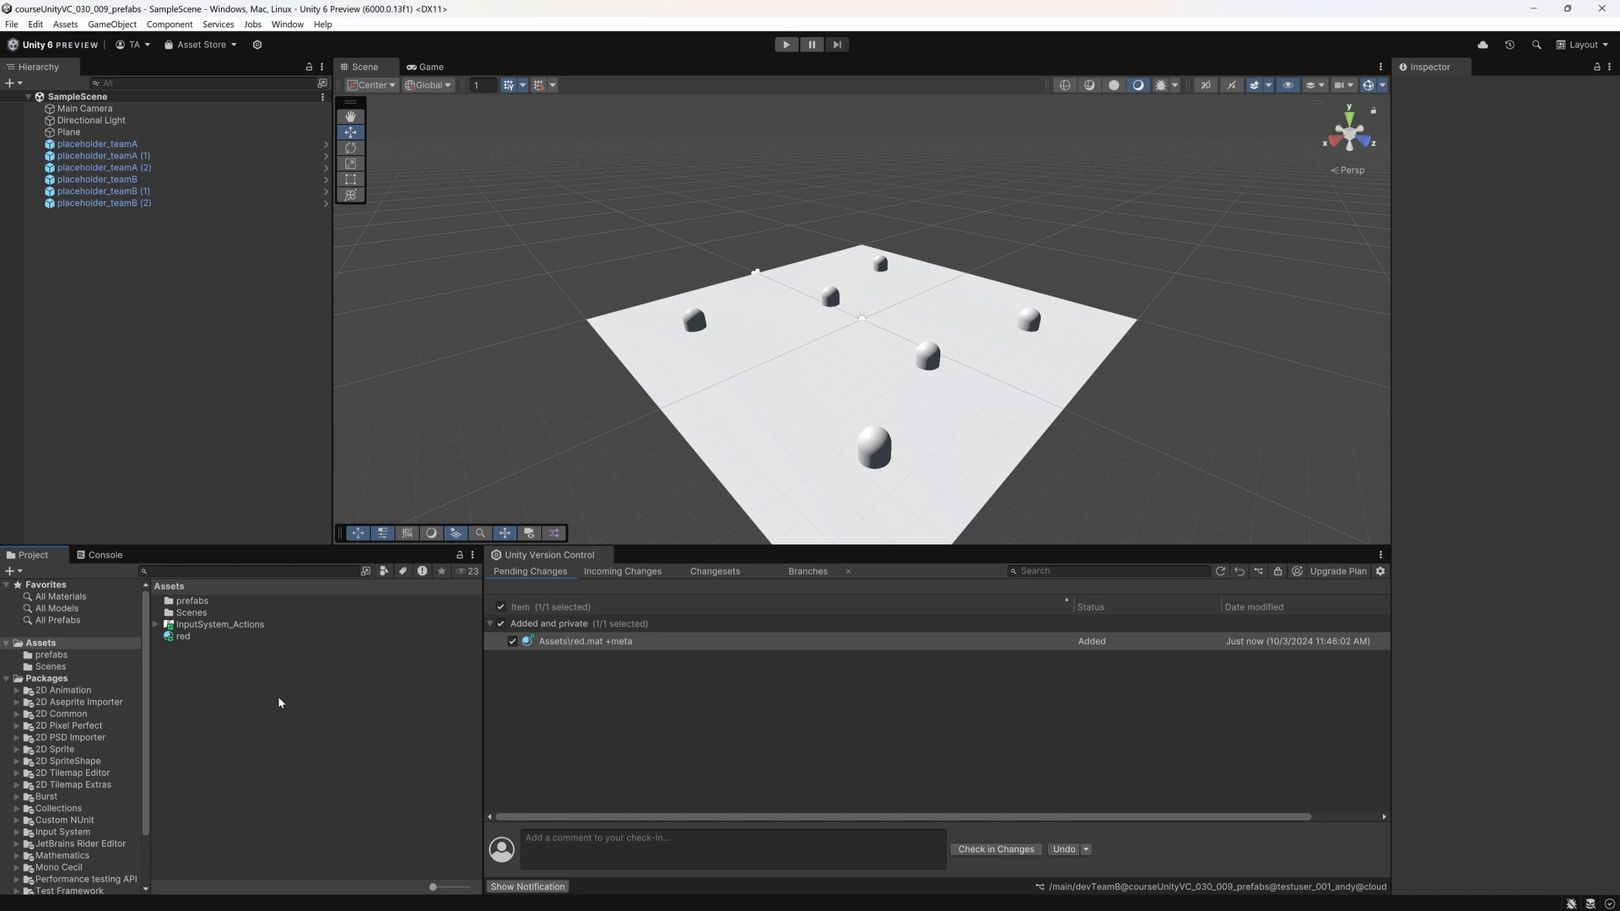
Step: Create a MonoBehaviour script named Mover in the Assets folder
right_click(278, 697)
mouse_move(434, 279)
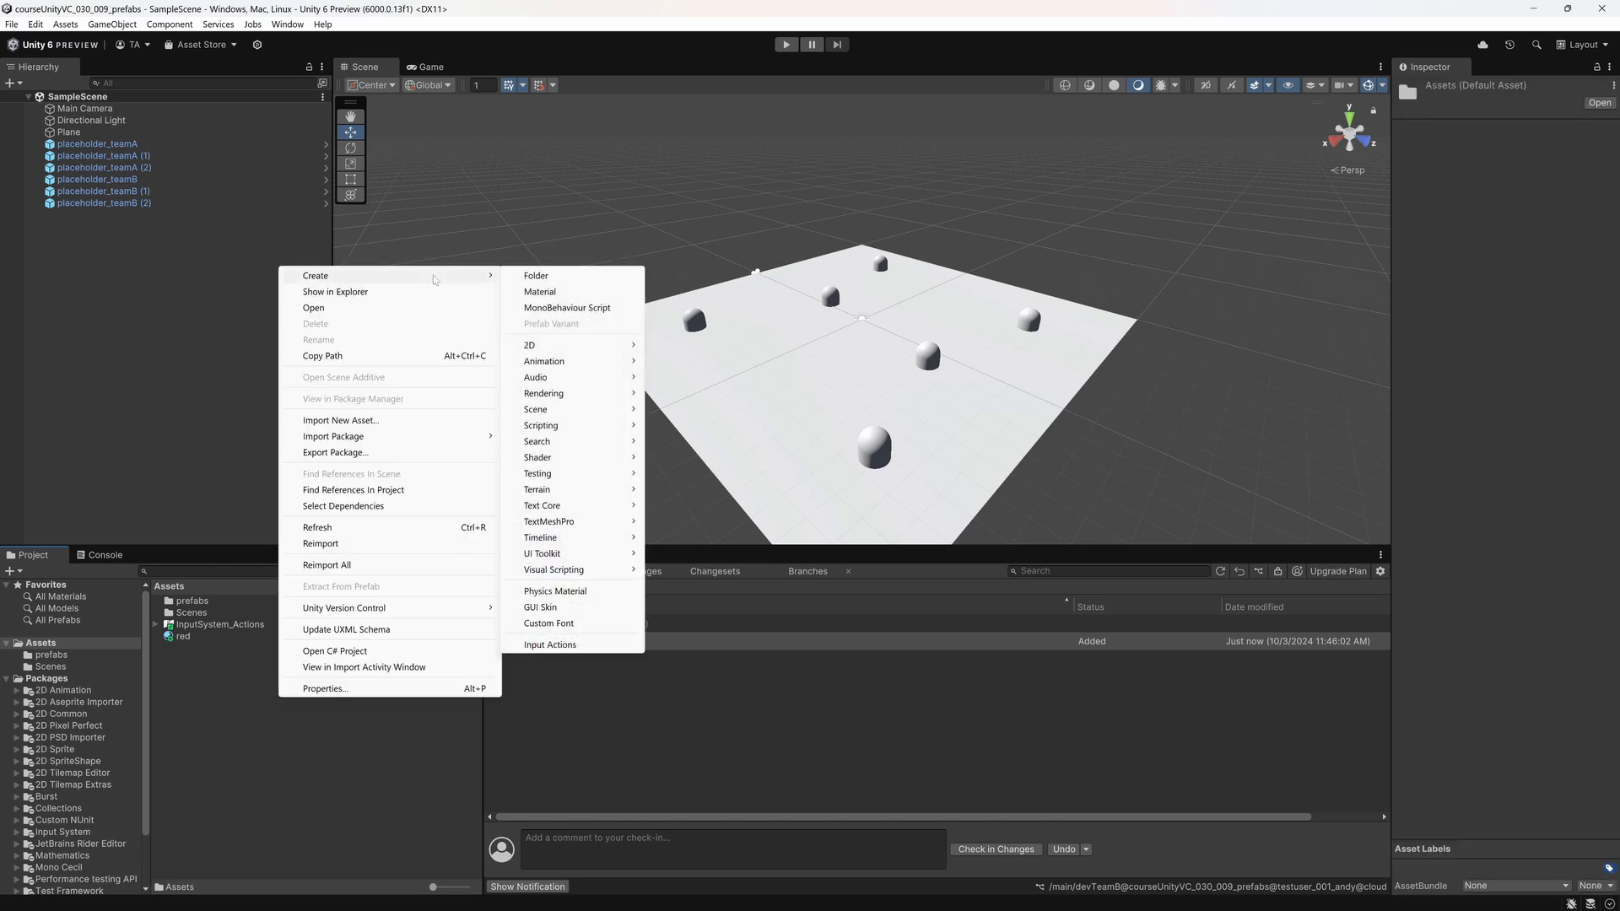
click(564, 307)
text(Mover)
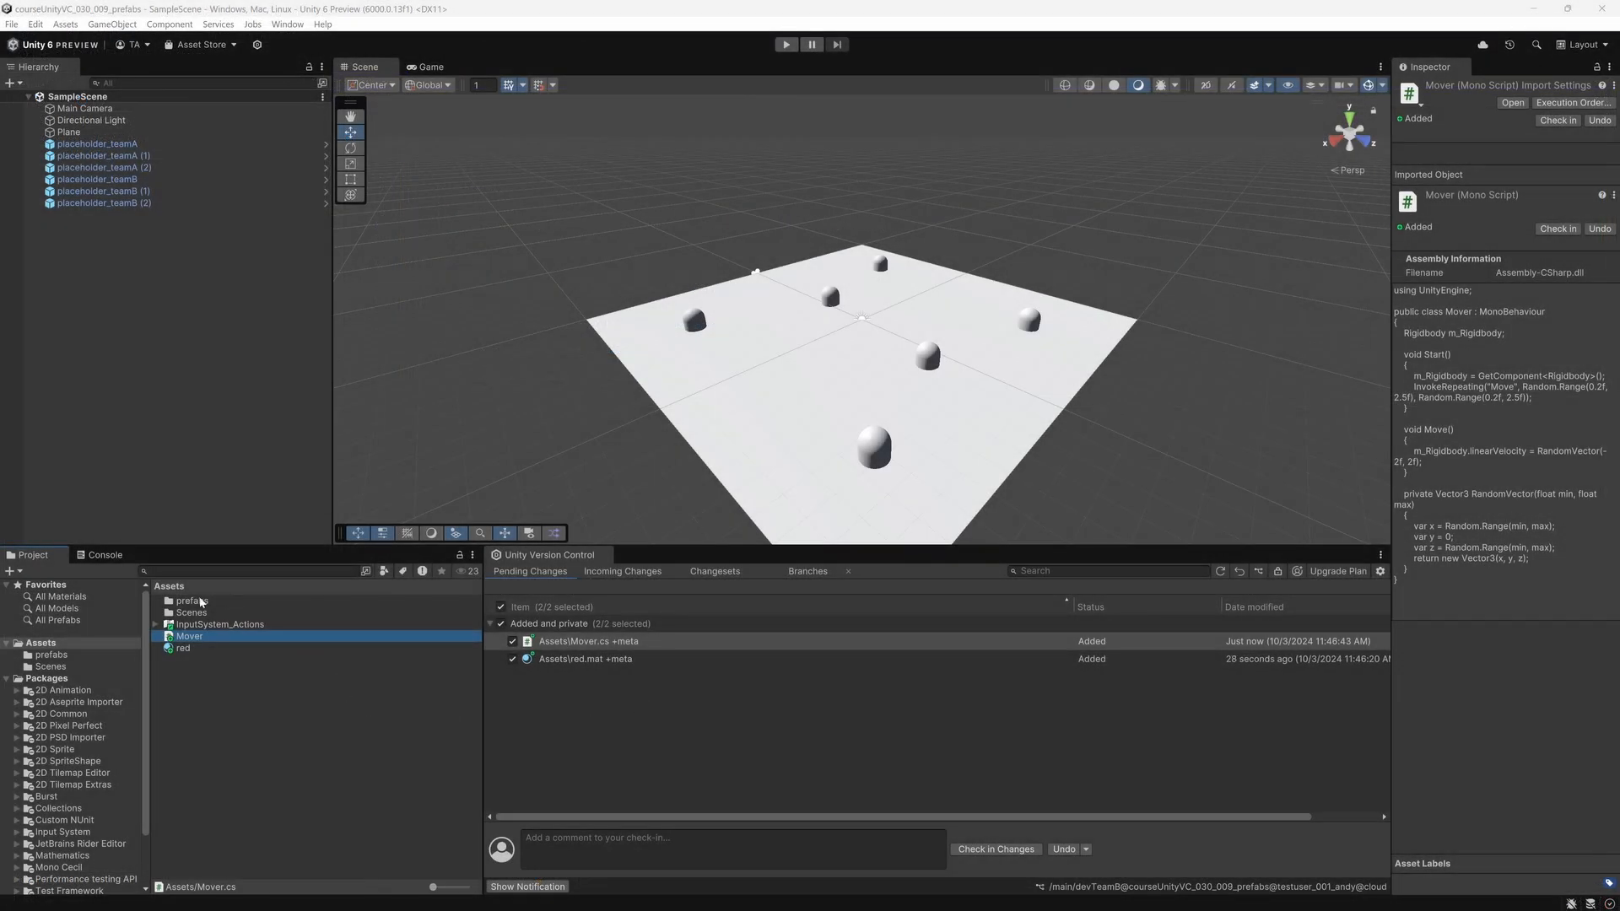
Step: Open the placeholder_teamB prefab and remove its Mesh Filter, Mesh Renderer and Capsule Collider components
double_click(202, 600)
double_click(216, 613)
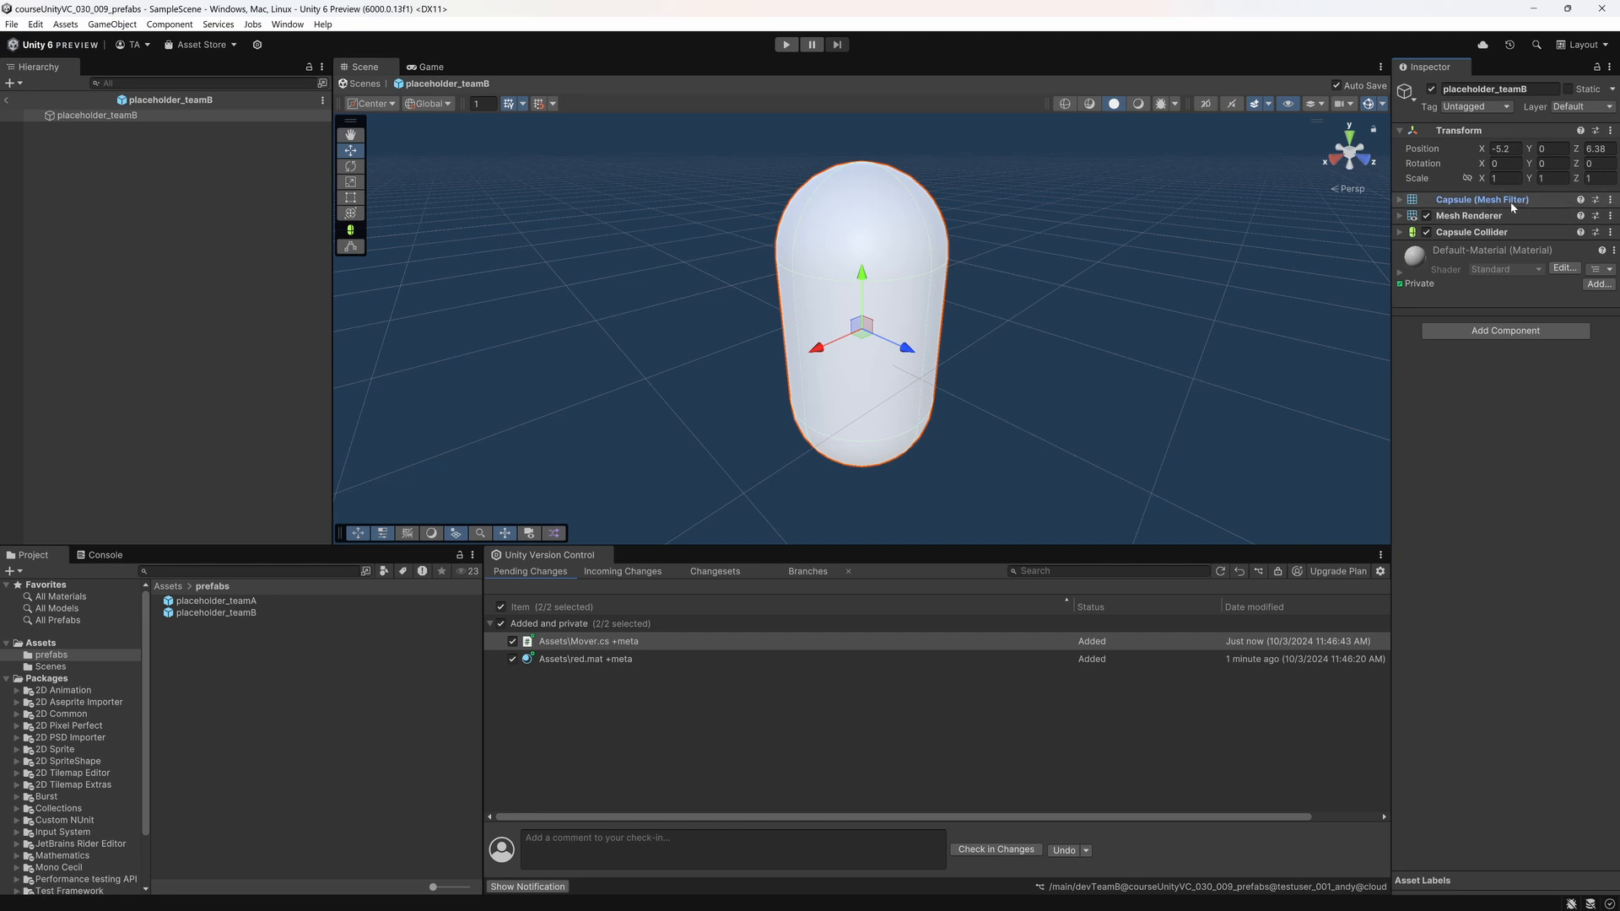
click(1610, 199)
click(1523, 238)
click(1610, 199)
click(1523, 237)
click(1610, 200)
click(1523, 237)
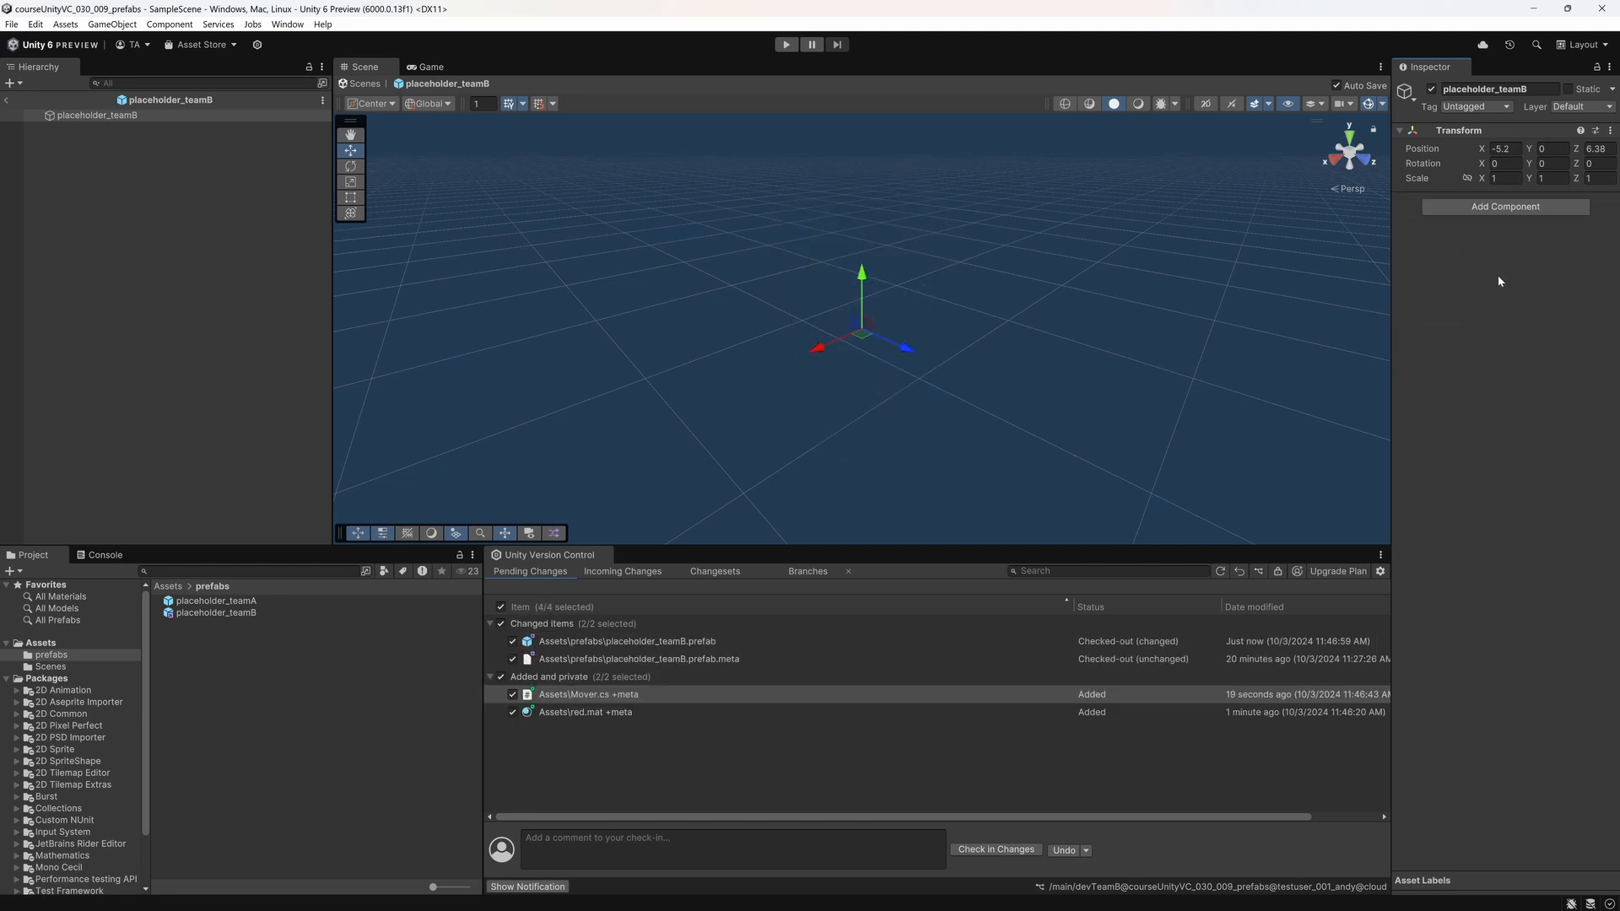
Step: Add a 3D sphere as a child of the placeholder_teamB root and set its Y position to 0.5
right_click(107, 116)
mouse_move(150, 408)
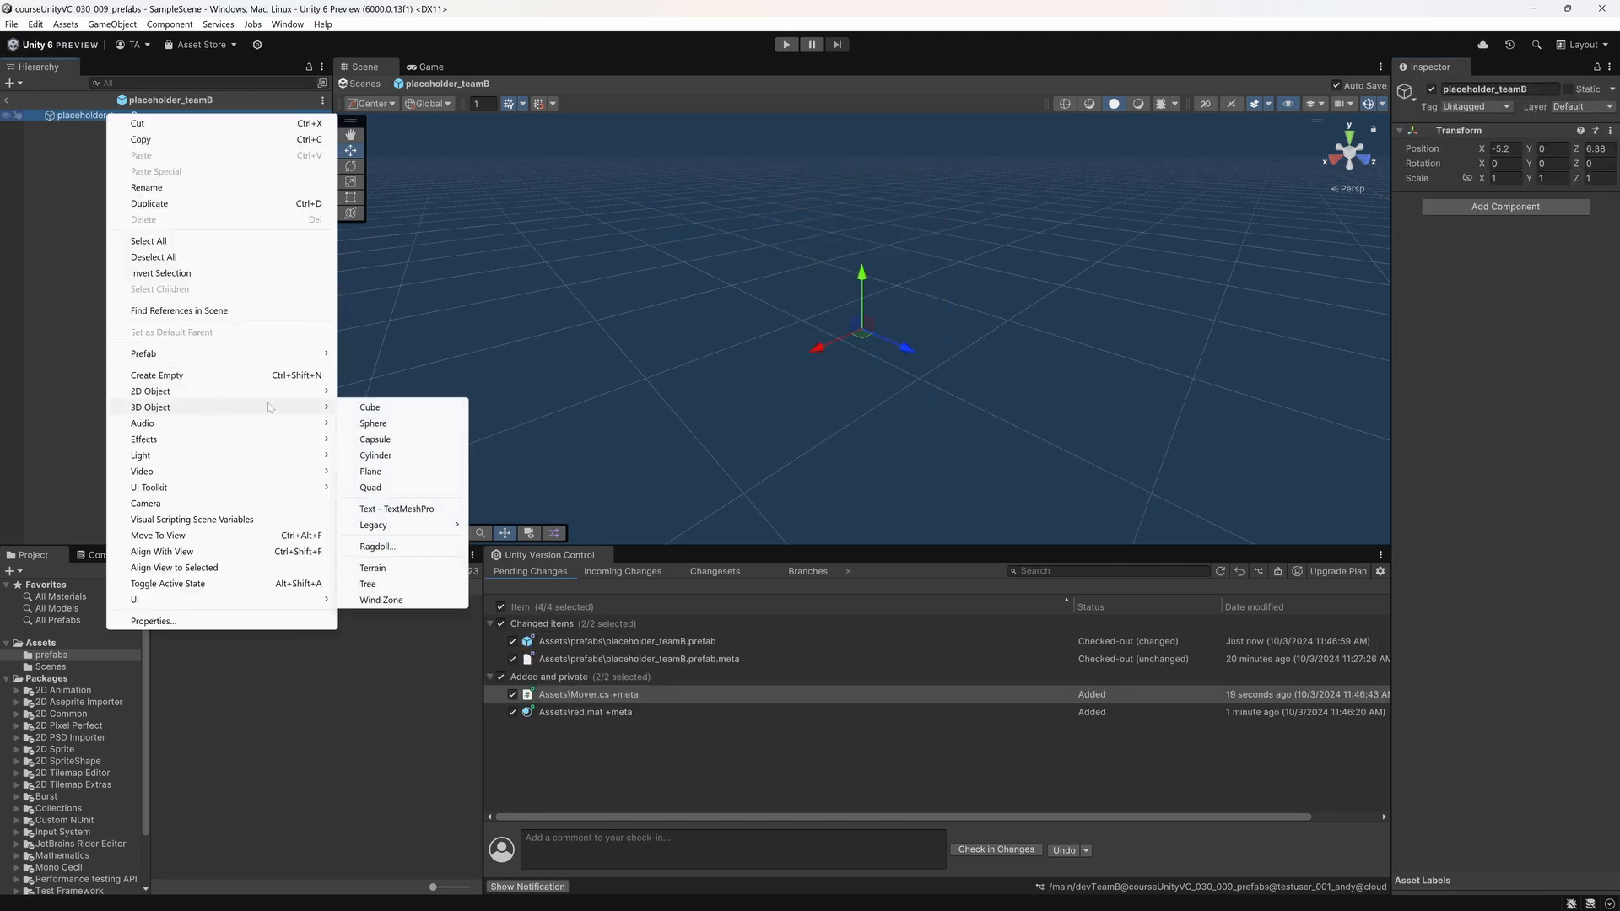
click(410, 429)
click(1552, 149)
text(0.5)
key(Return)
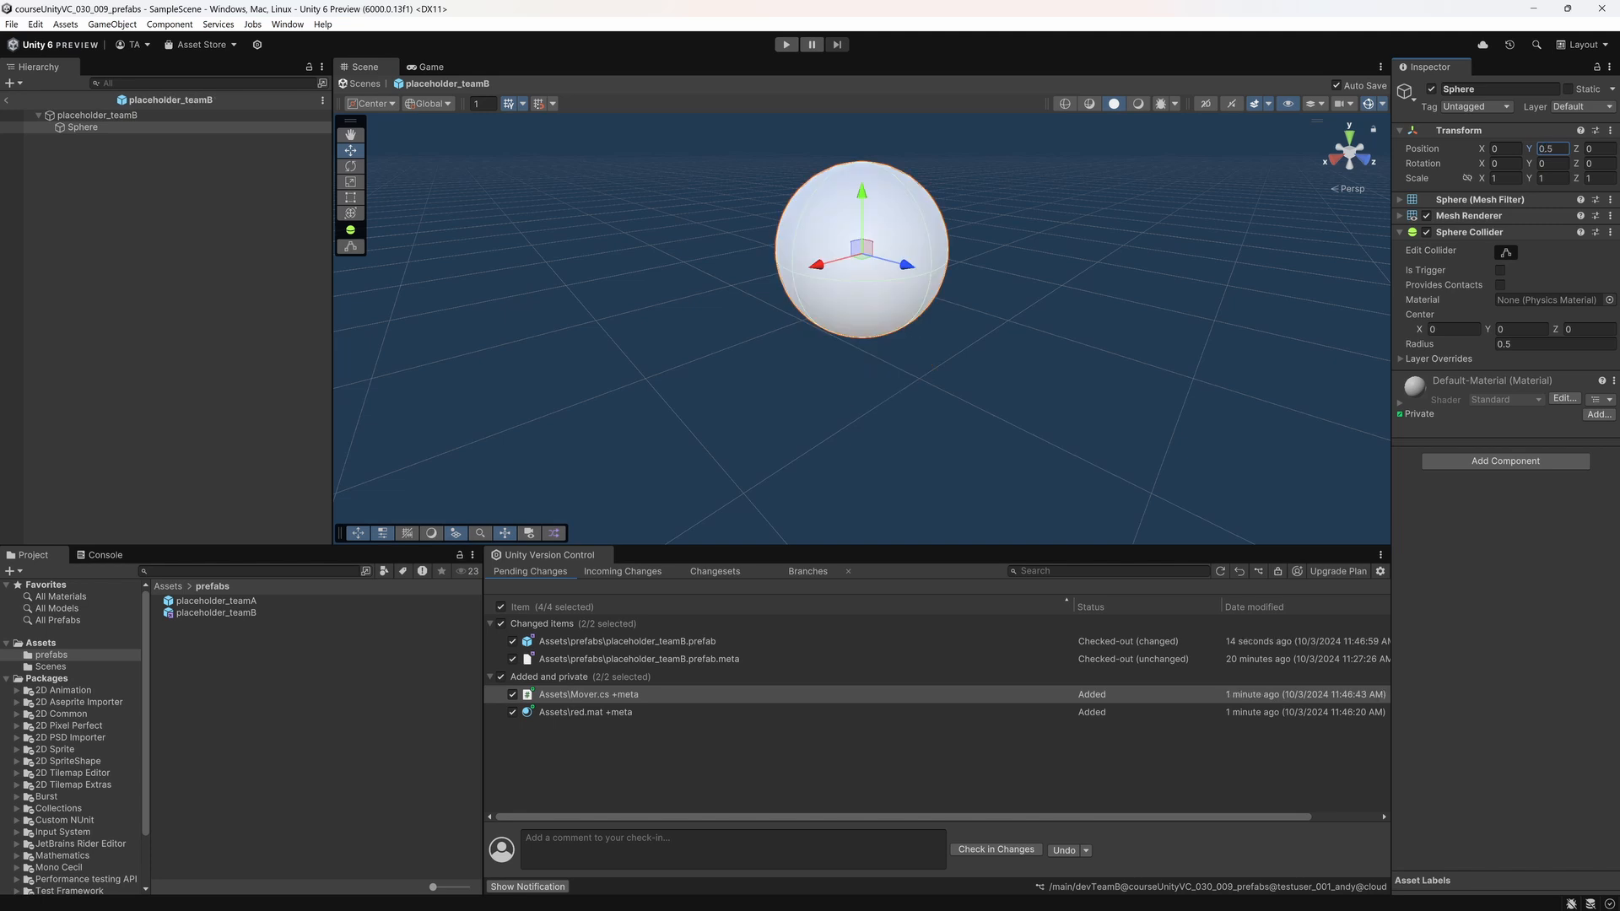
Step: Assign the red material to the sphere's Mesh Renderer and collapse that component
click(1408, 217)
click(1598, 252)
text(red)
double_click(1564, 271)
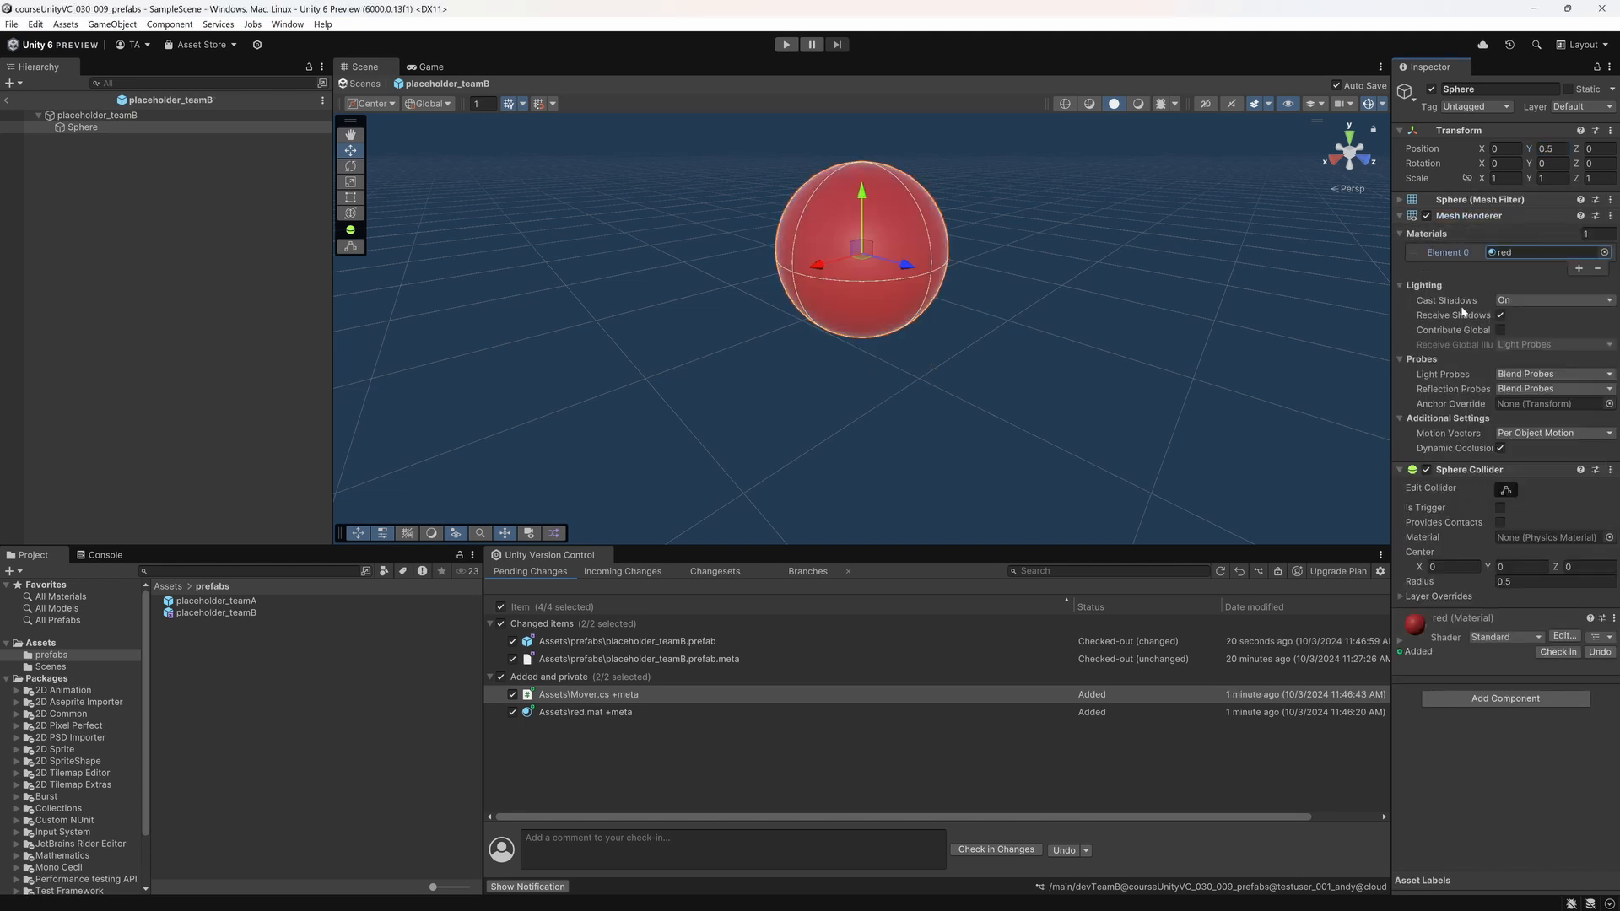
click(1400, 217)
Step: Add a Rigidbody component to the sphere and collapse its settings
click(1489, 463)
text(rig)
click(1477, 511)
click(1400, 380)
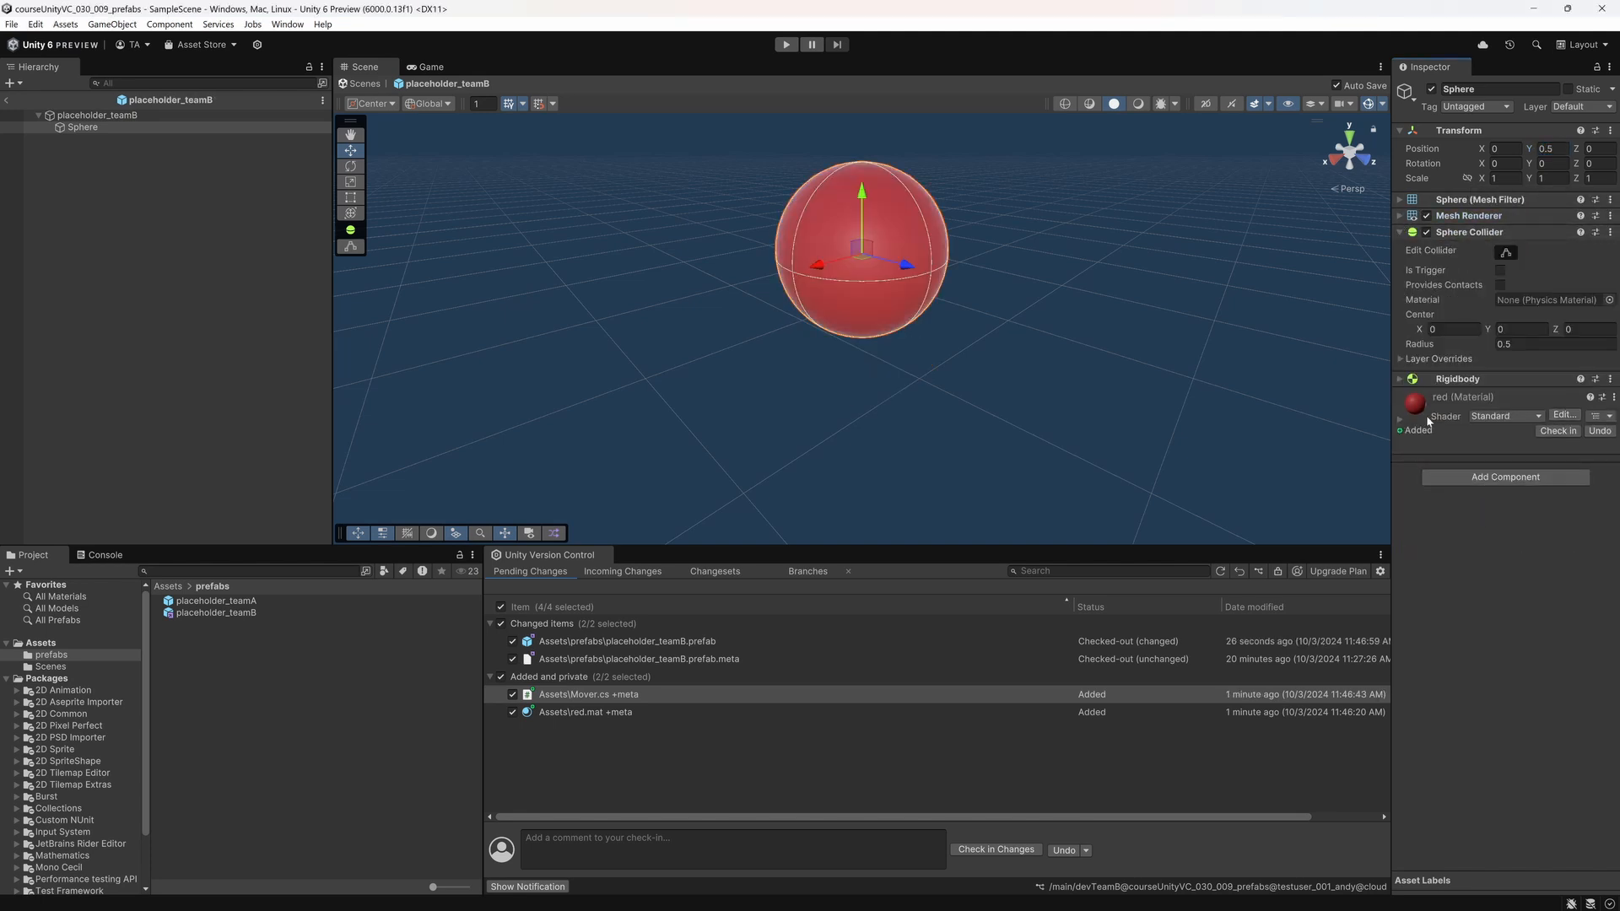
Step: Add the Mover script component to the sphere and return from the prefab to SampleScene
click(1481, 478)
text(mov)
click(1450, 529)
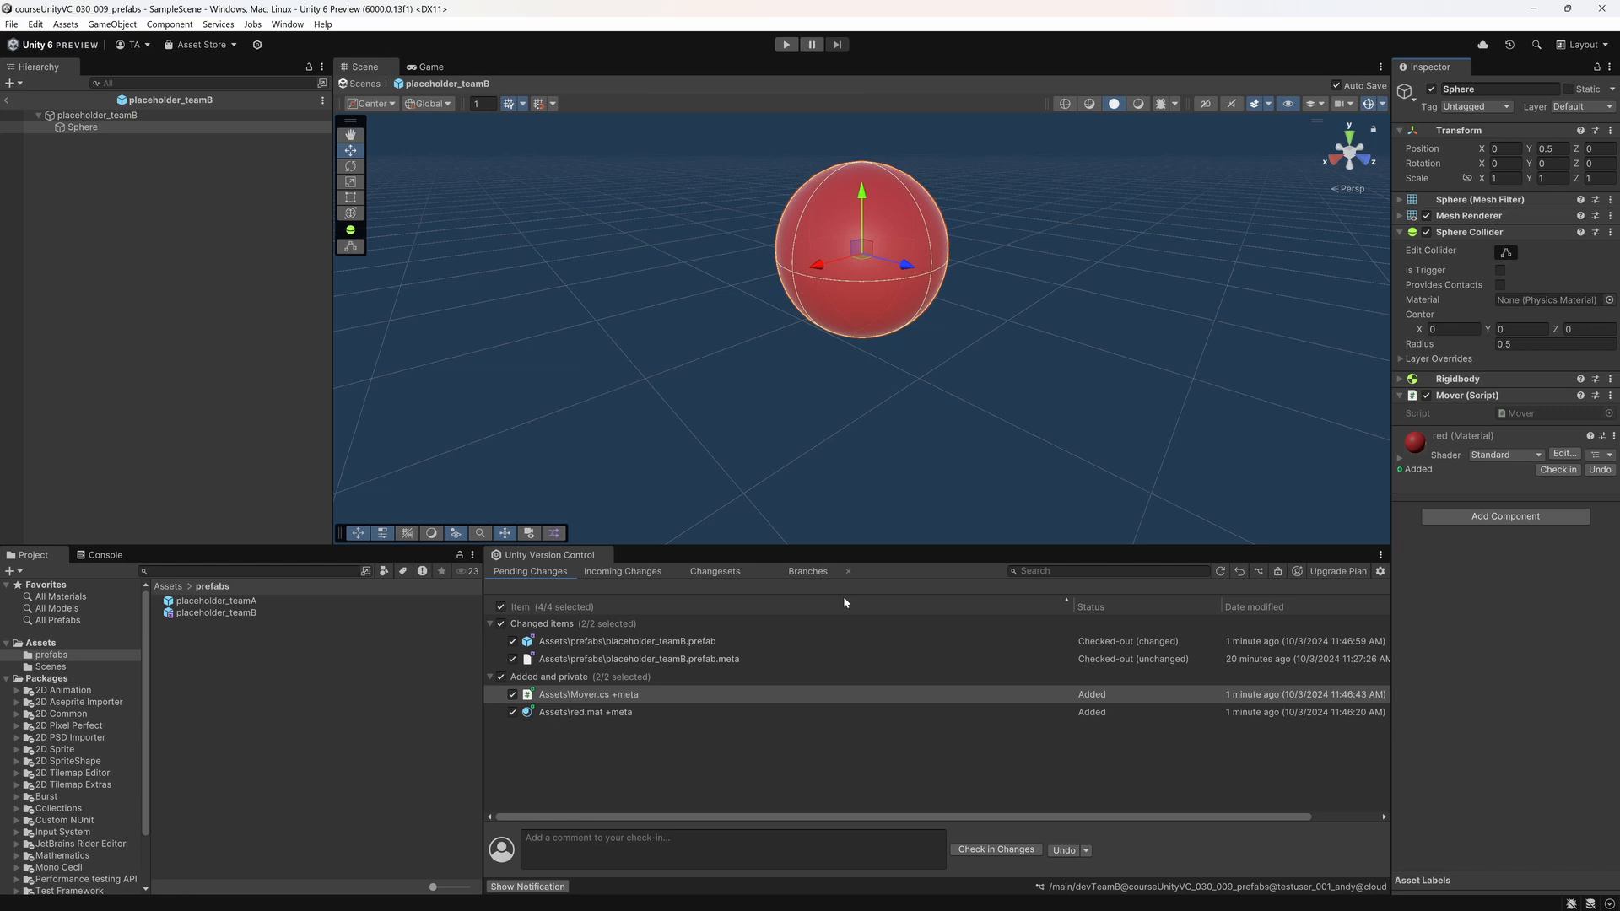
click(52, 138)
click(5, 101)
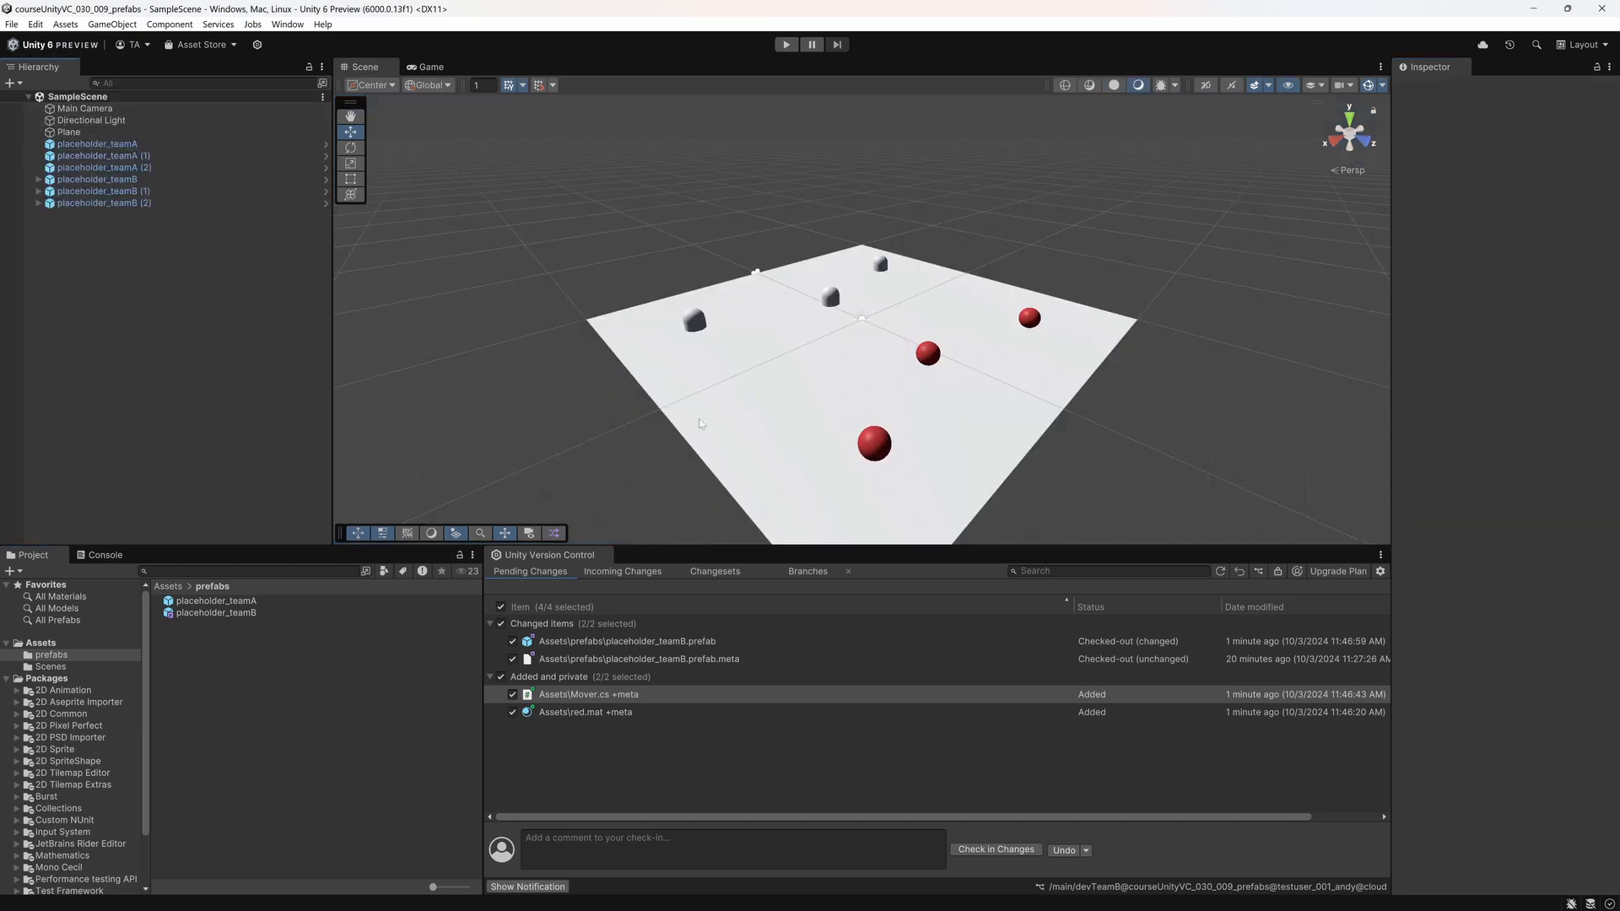
Step: Run the scene, watch the red team B spheres in the Scene view, and stop play mode
click(786, 43)
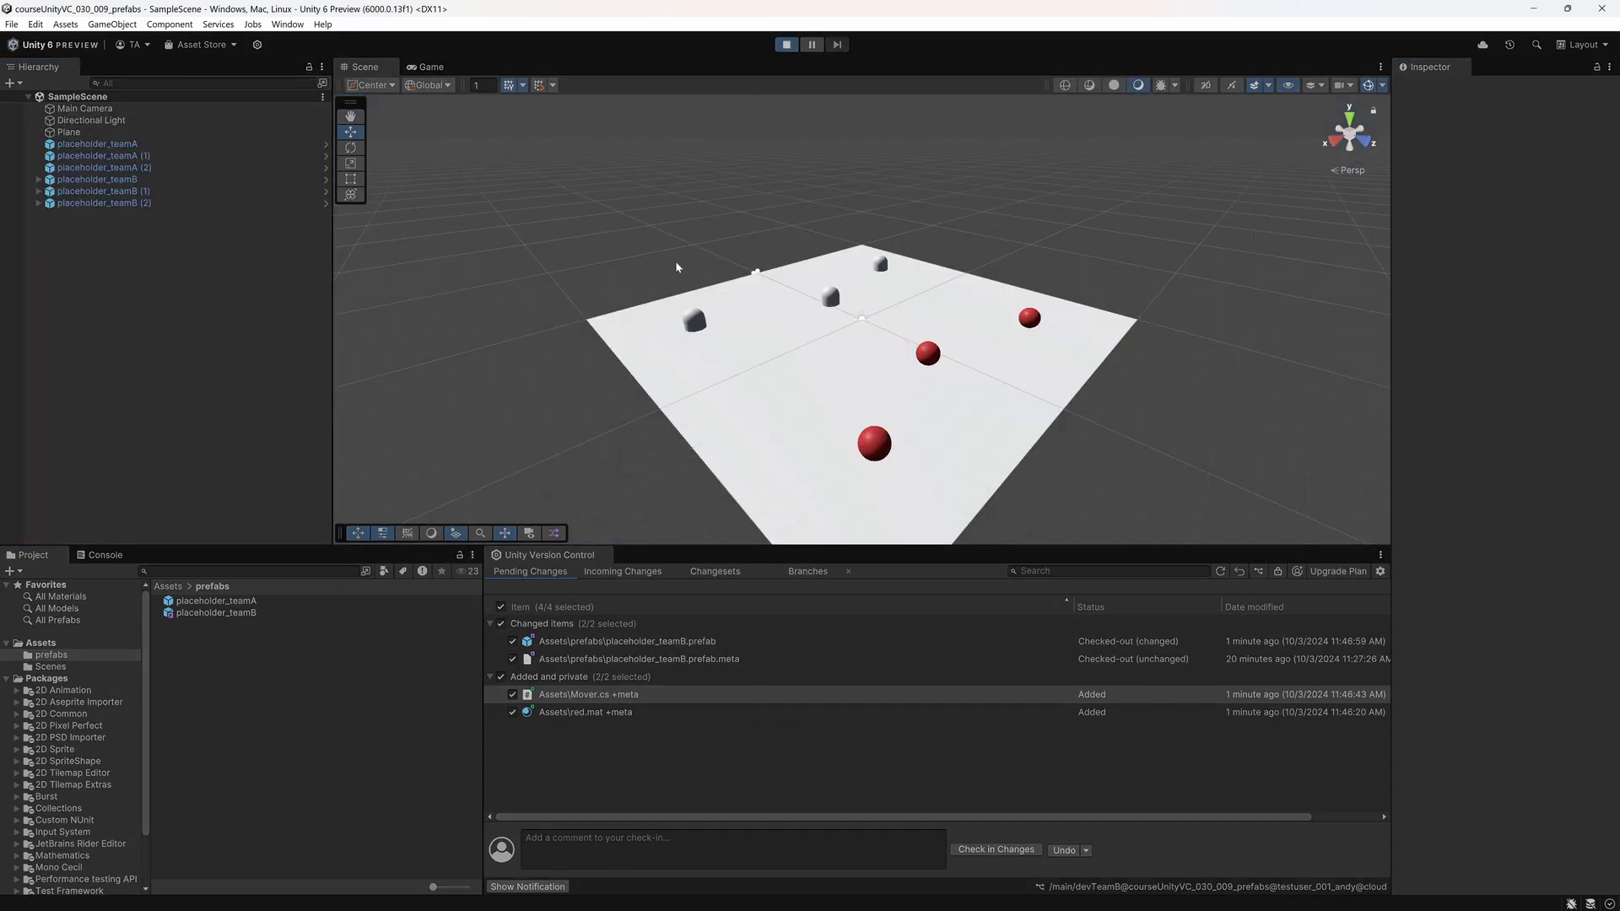
click(377, 68)
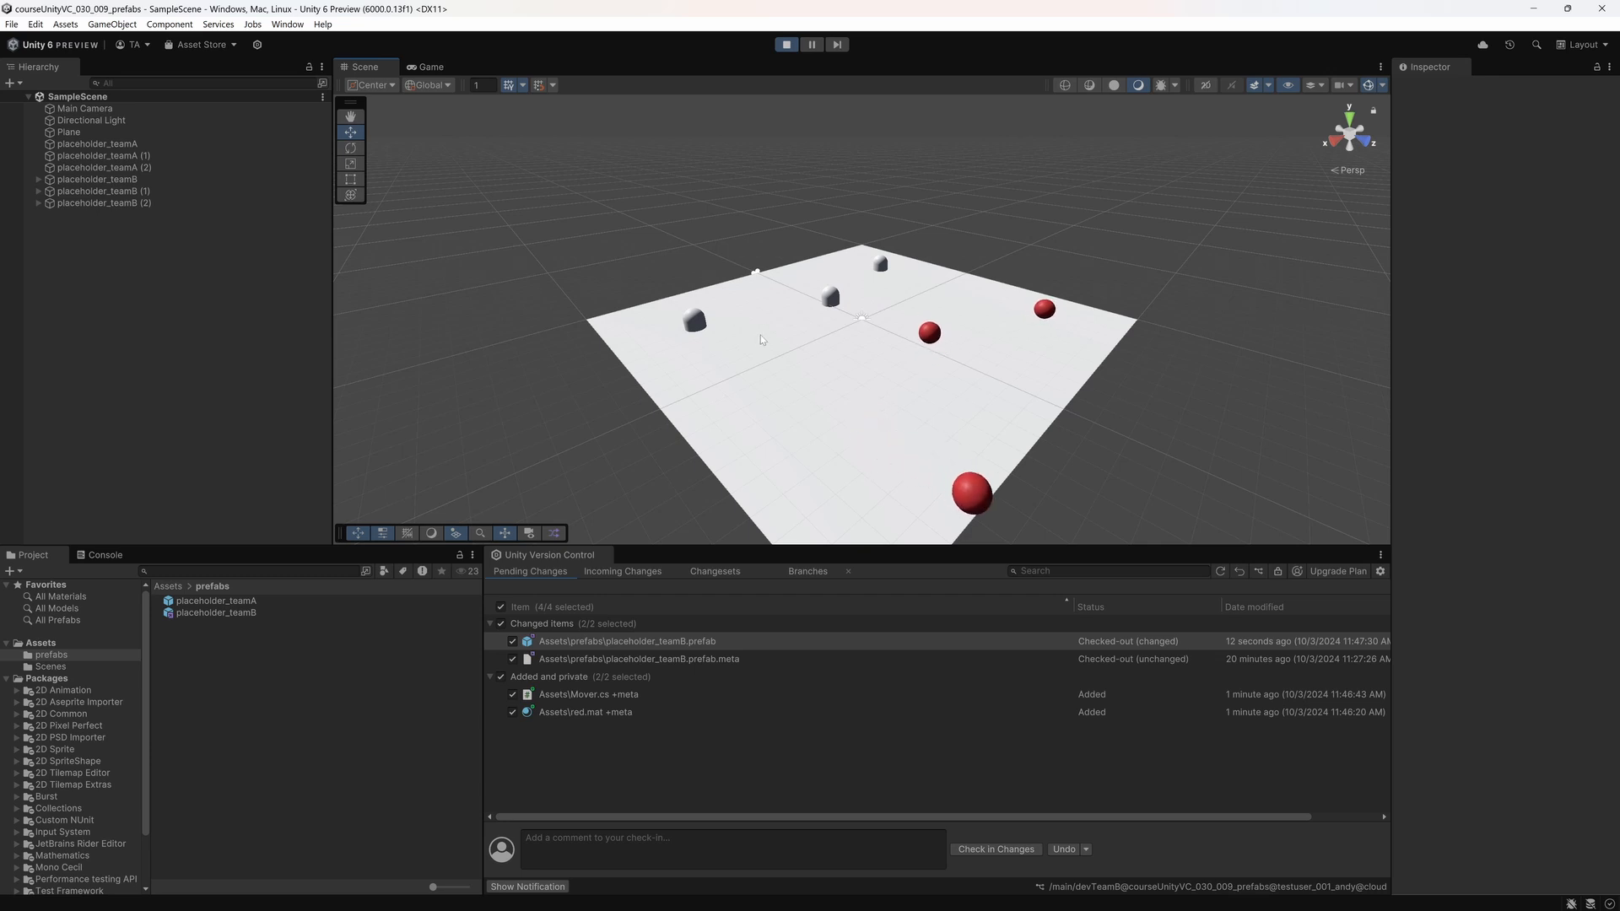
click(791, 46)
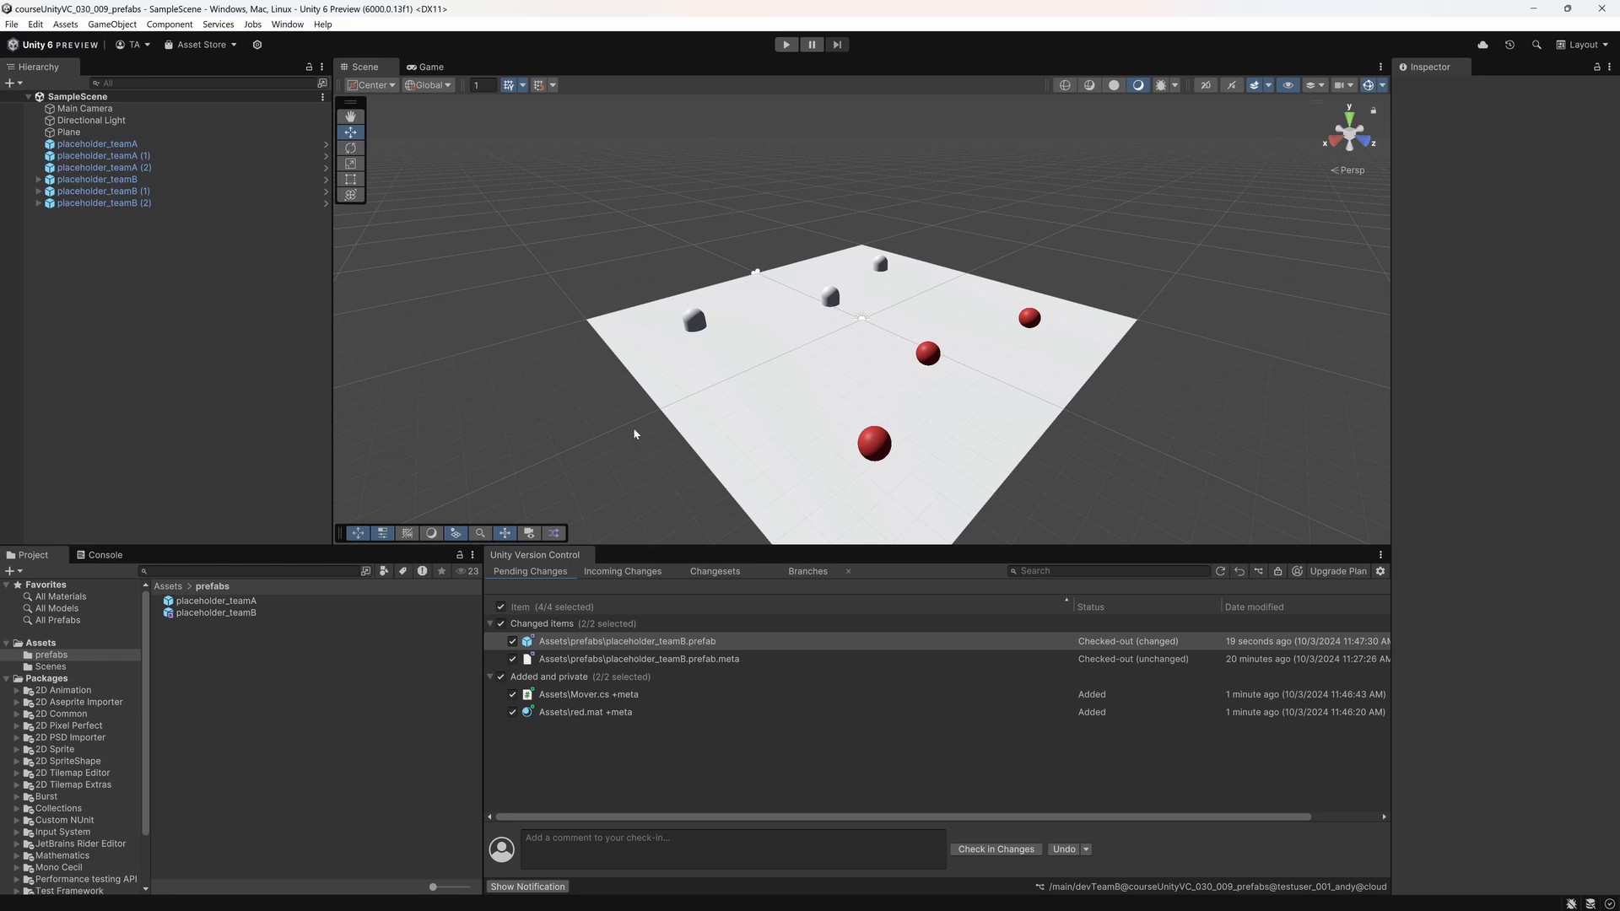
Step: Check in the pending changes on the devTeamB branch with the comment "teamB changes"
click(591, 847)
text(teamB)
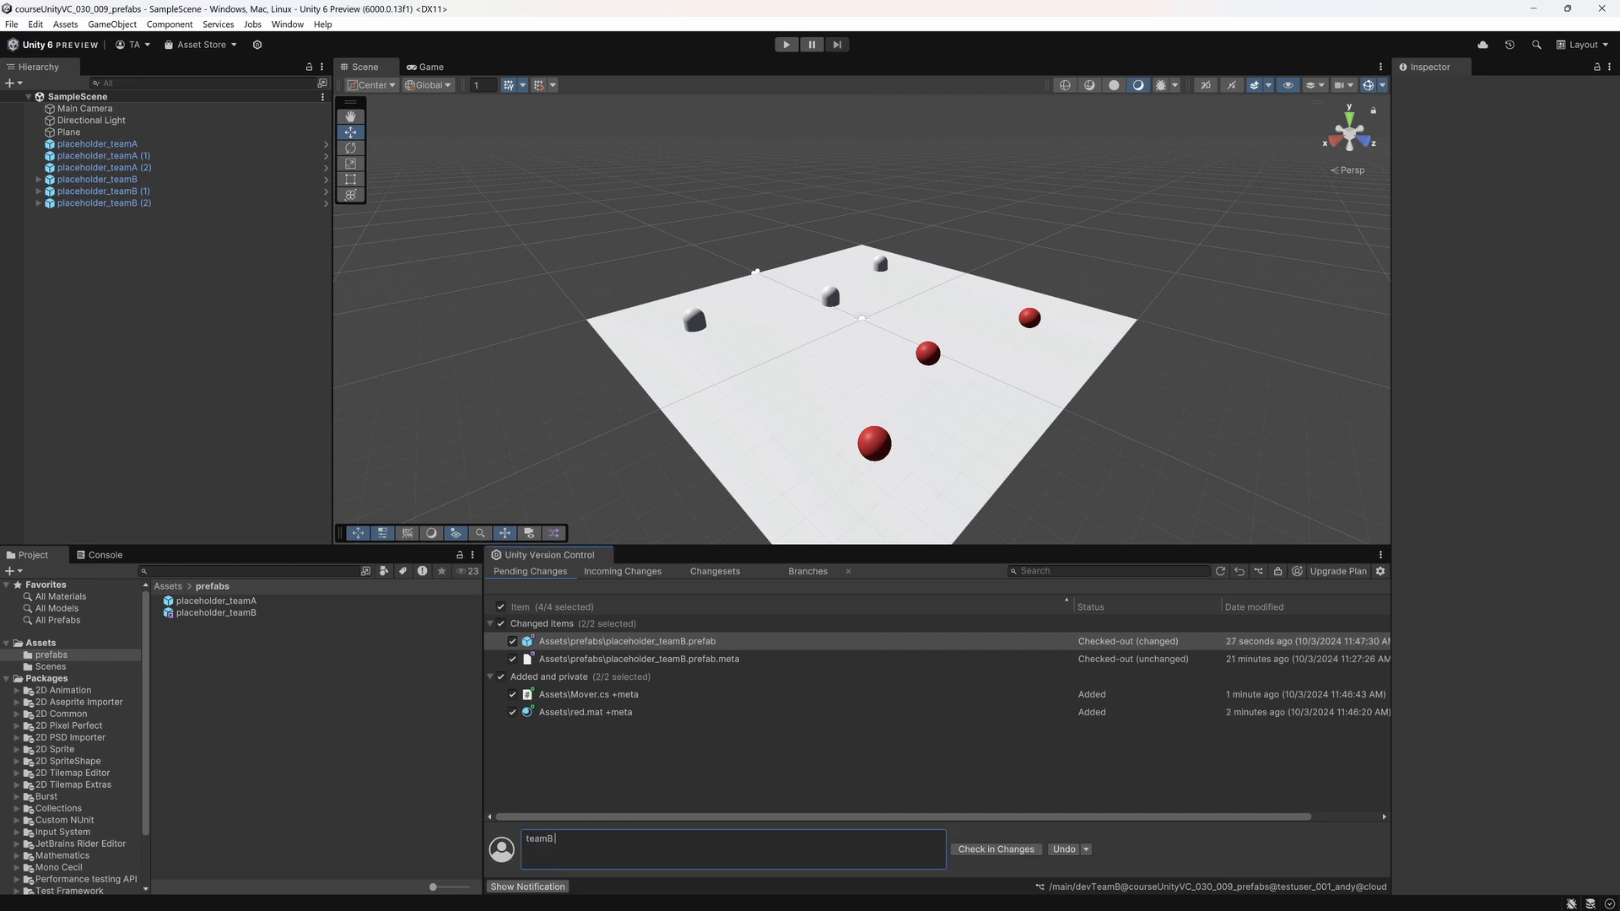
text( changes)
click(986, 851)
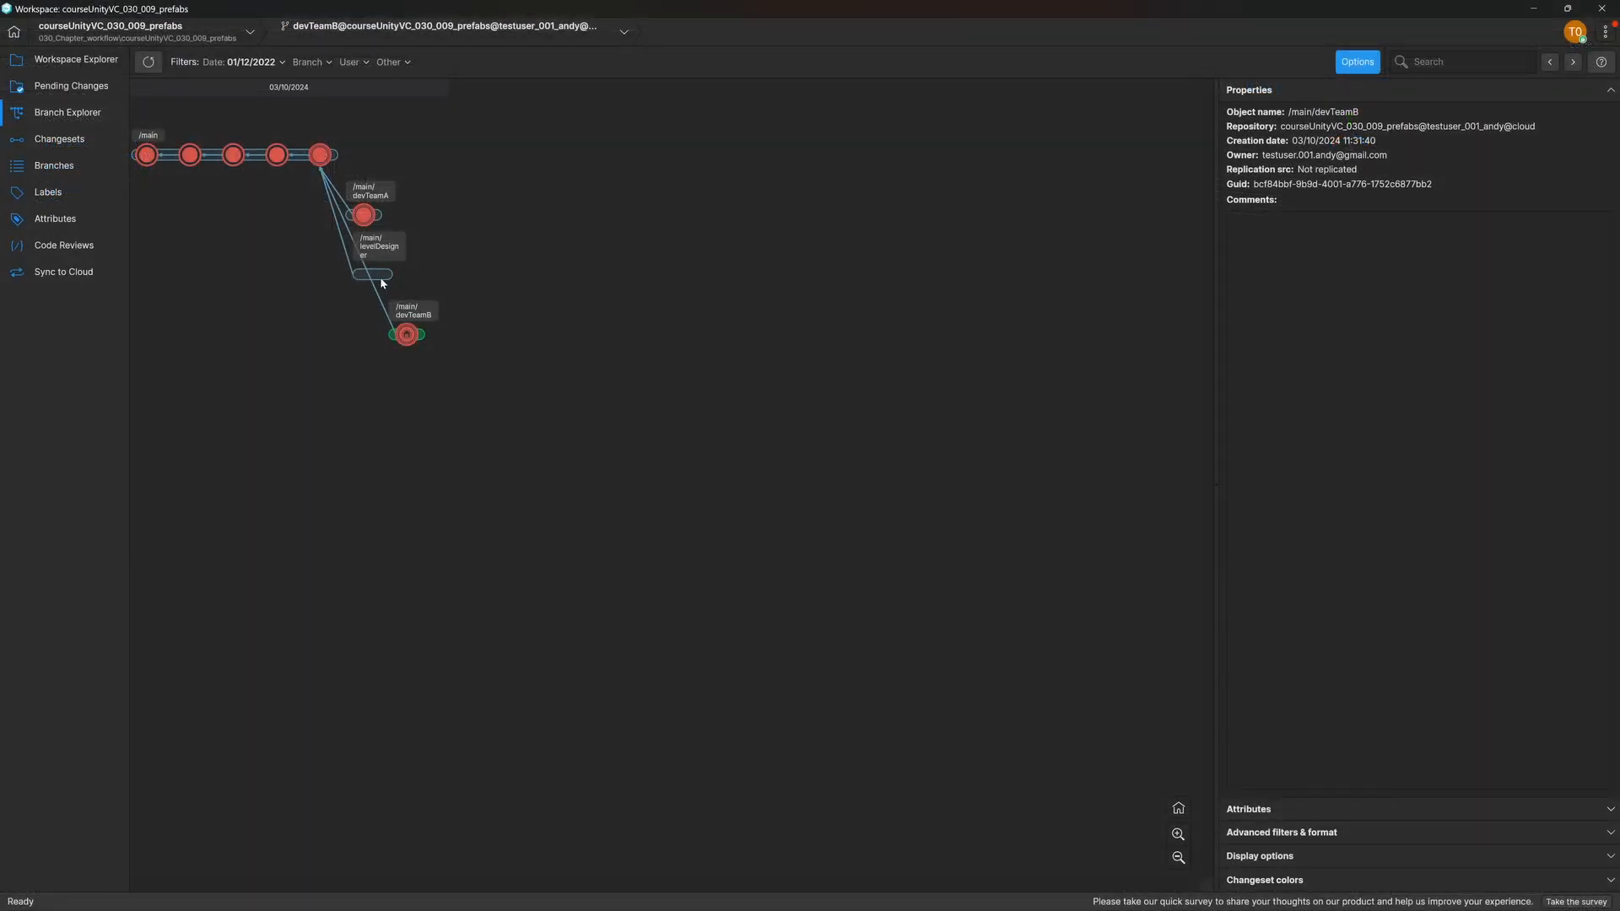
Step: In the Unity Version Control Branch Explorer, switch the workspace to the /main/levelDesigner branch
right_click(382, 283)
click(439, 308)
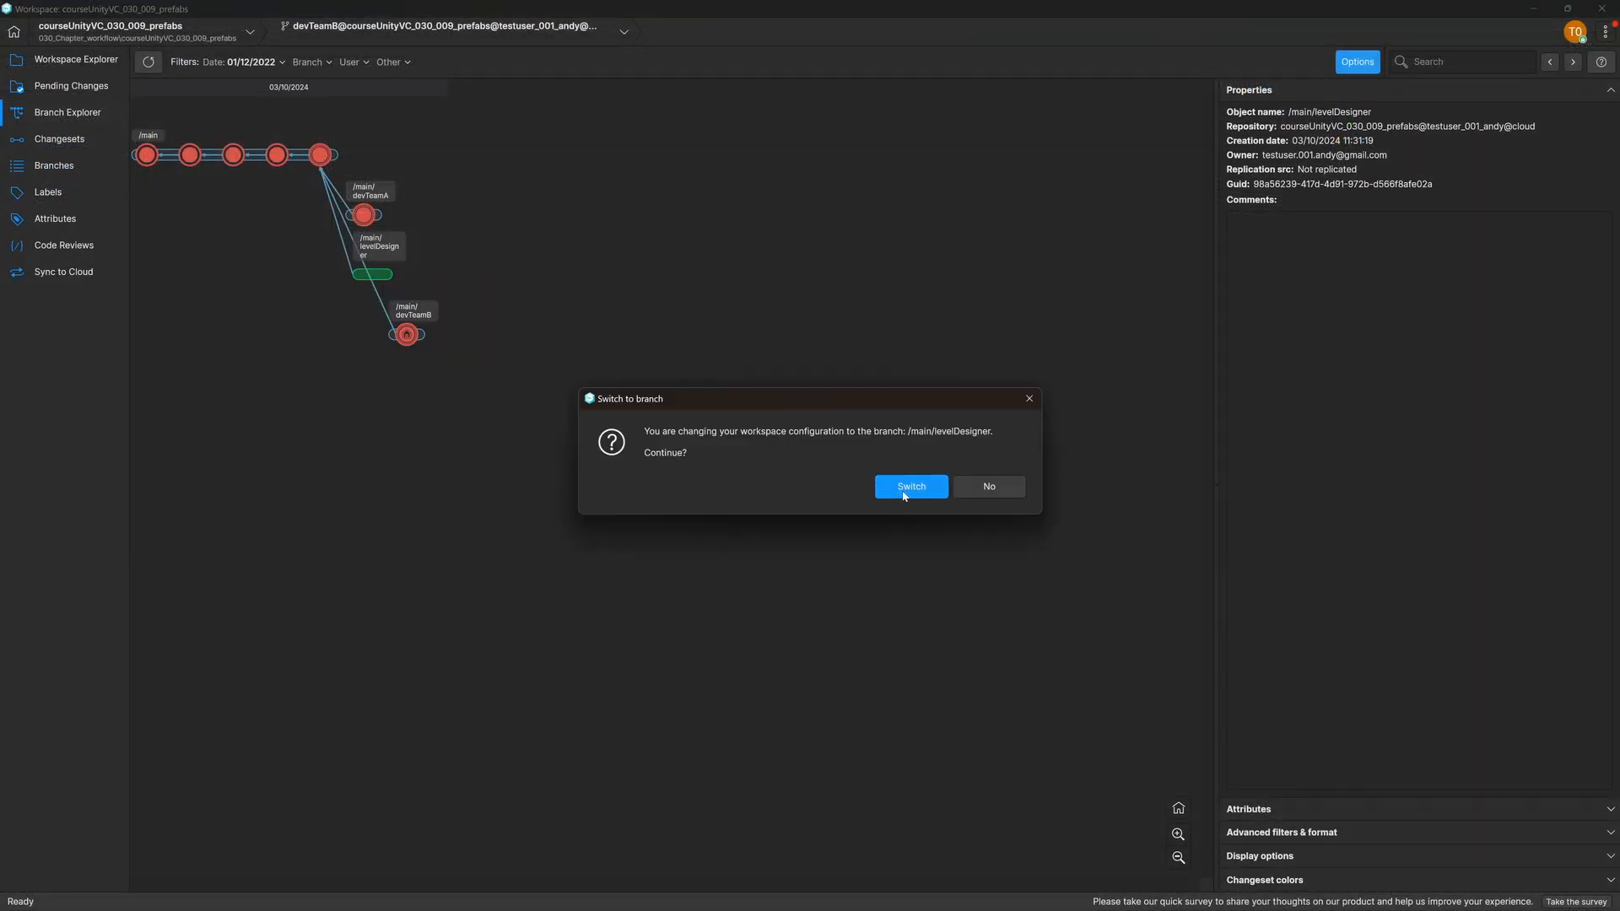
click(910, 487)
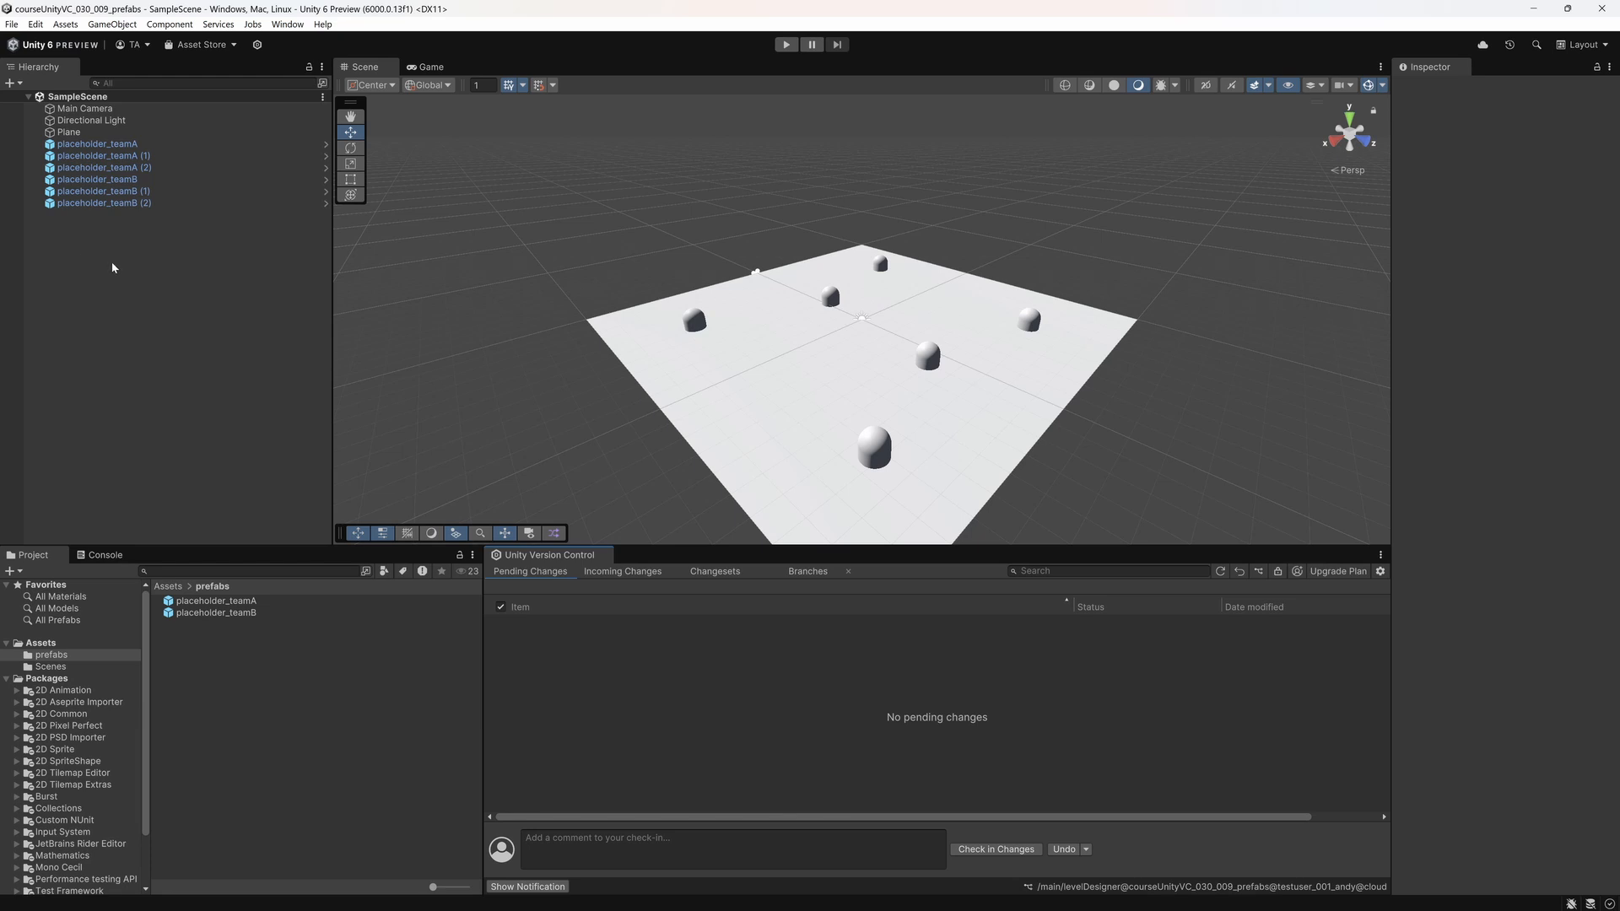
Step: Back in Unity, add a 3D cube named Wall to SampleScene
right_click(126, 268)
mouse_move(193, 539)
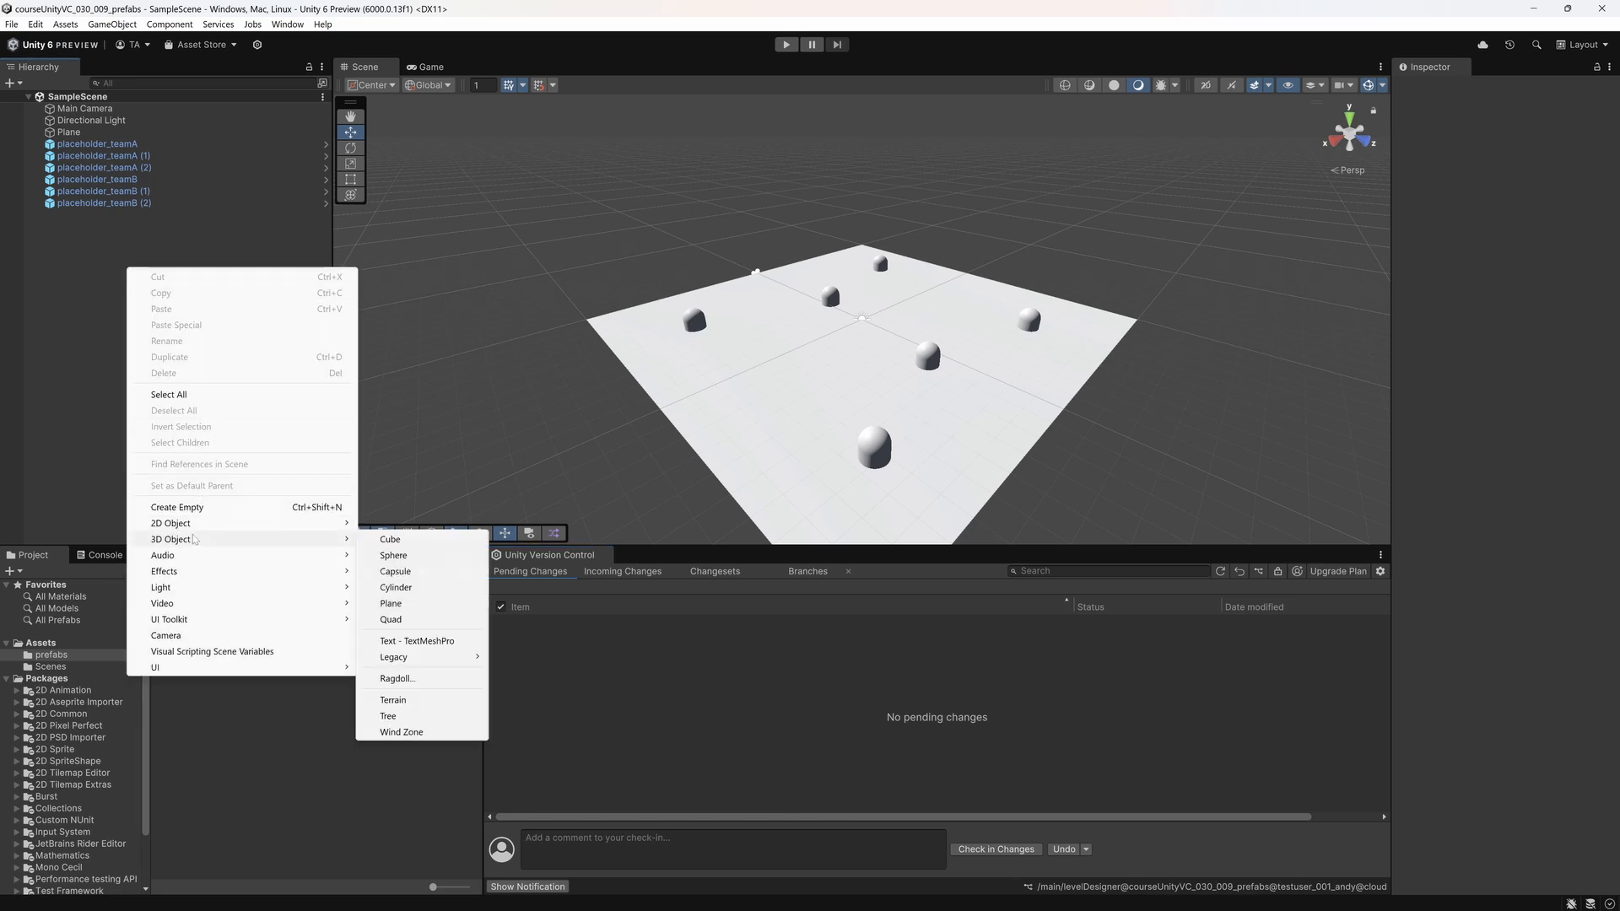
click(390, 540)
text(Wall)
key(Return)
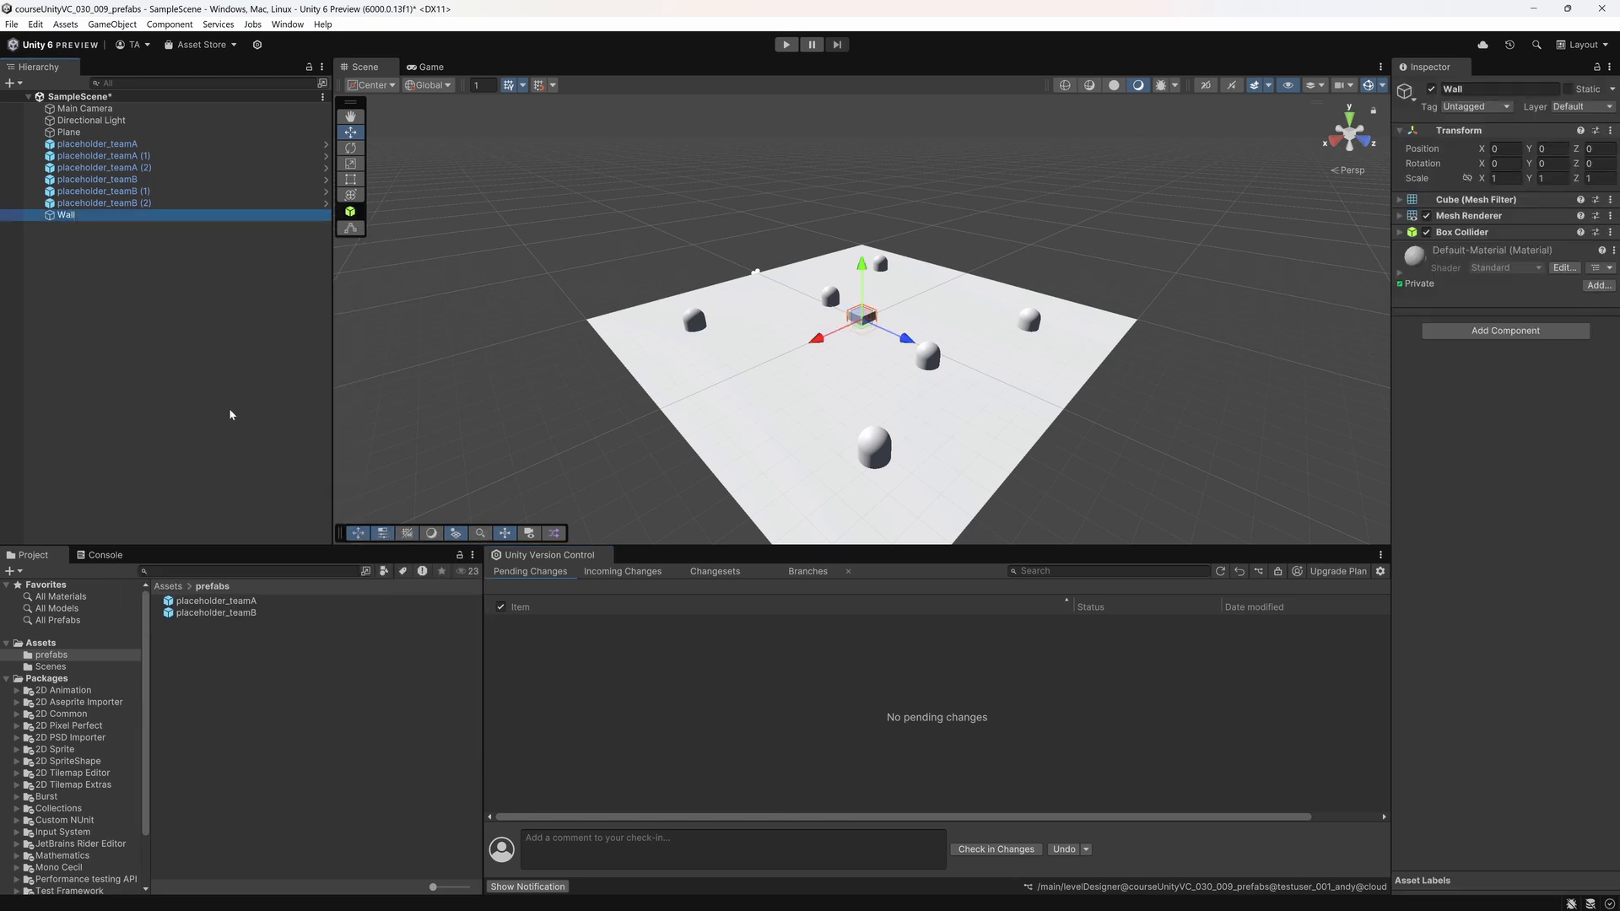
Step: Set the Wall's position to X -11 and Y 3 and its scale to Y 6 and Z 20, then clear the selection
click(1507, 148)
text(-10)
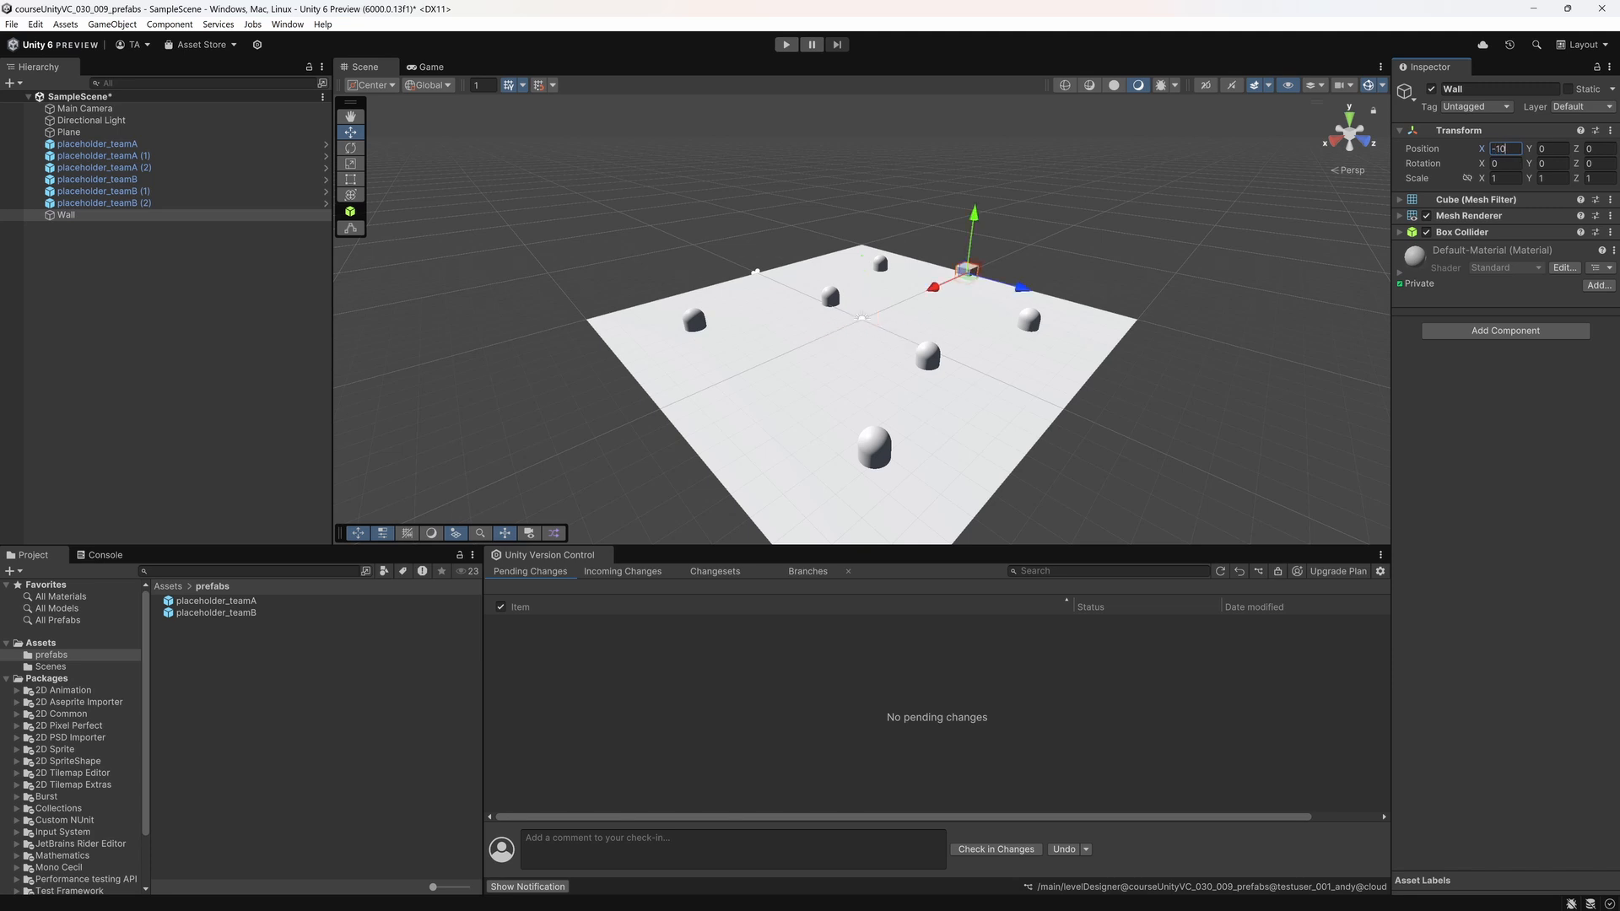
key(BackSpace)
text(1)
click(1595, 179)
text(20)
click(1552, 179)
text(5)
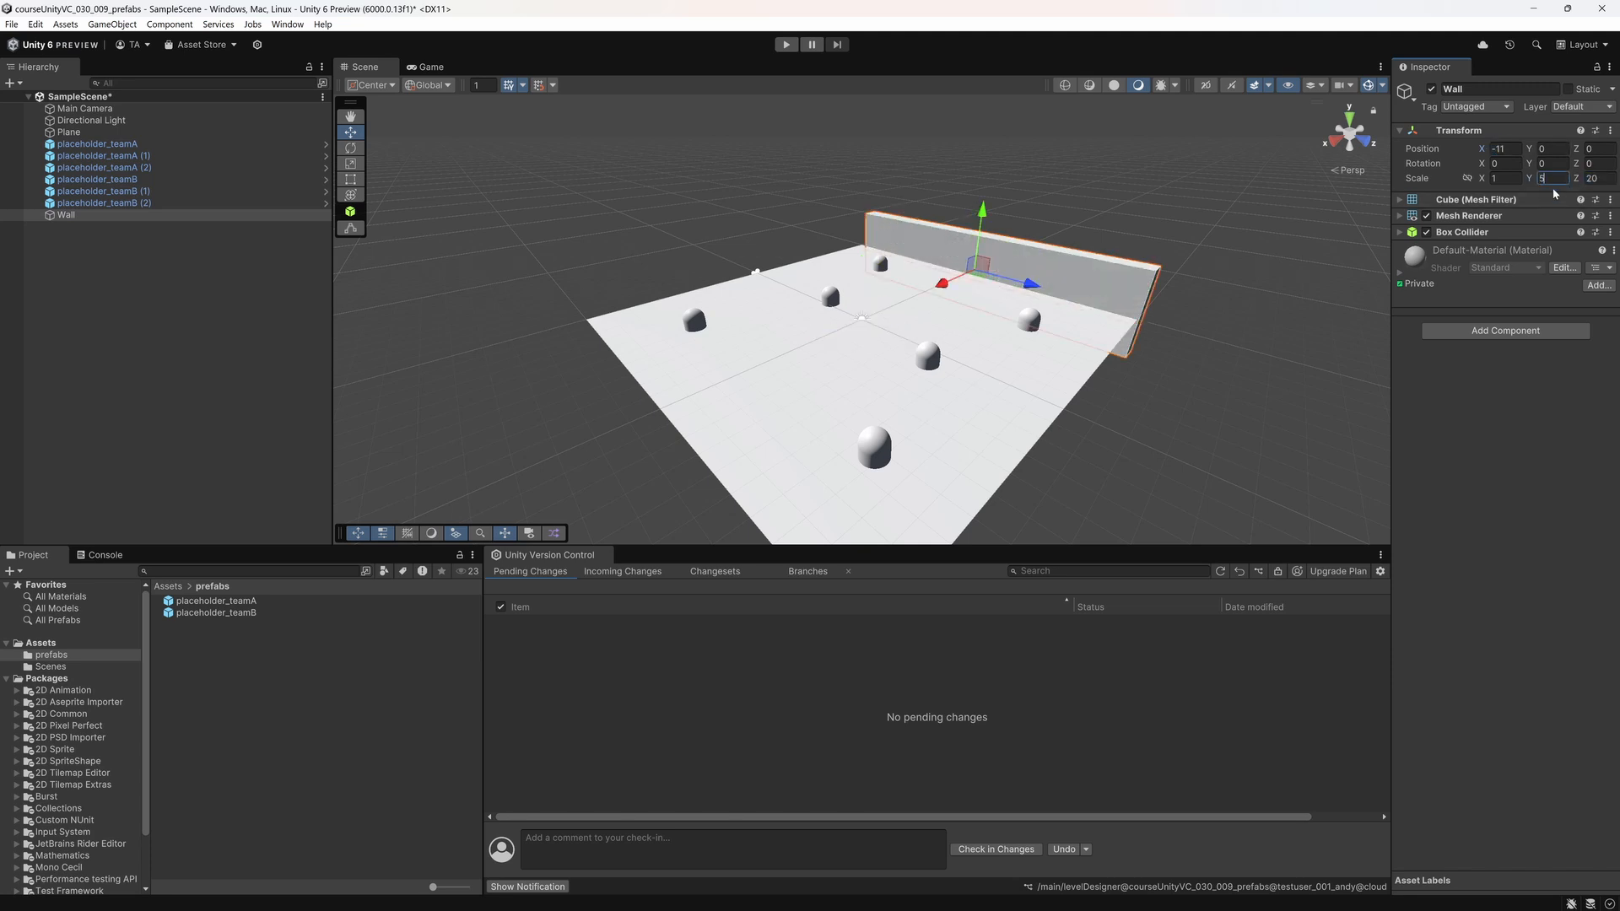
key(BackSpace)
text(6)
click(1553, 150)
text(3)
click(971, 337)
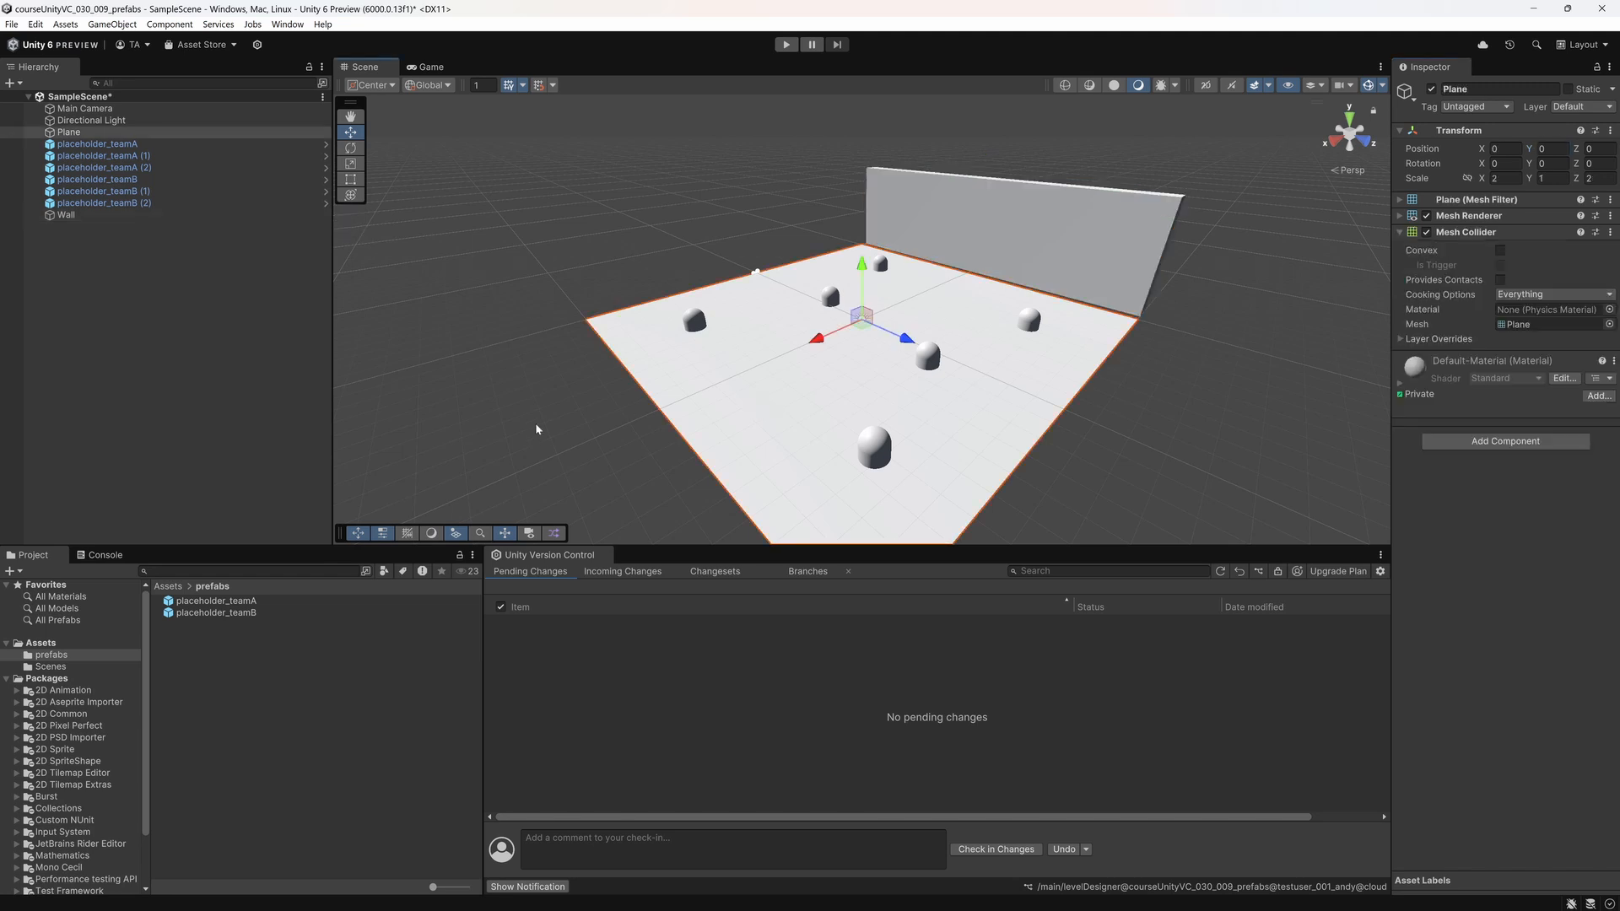
click(533, 434)
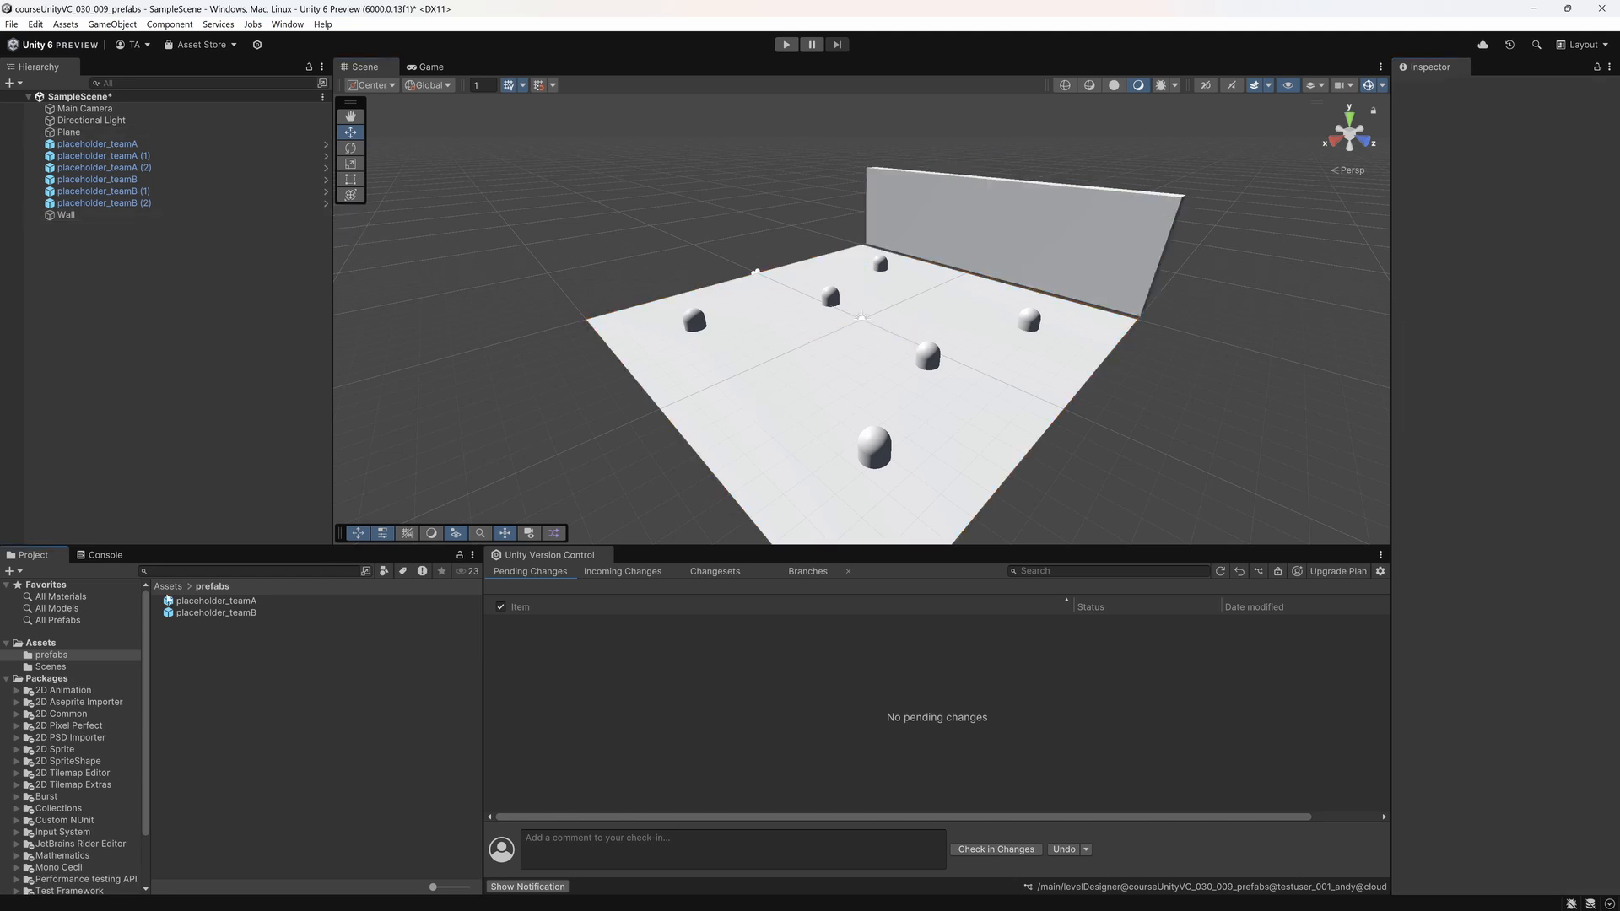
Step: Create a new material named ground in the project's Assets folder
click(40, 643)
right_click(245, 684)
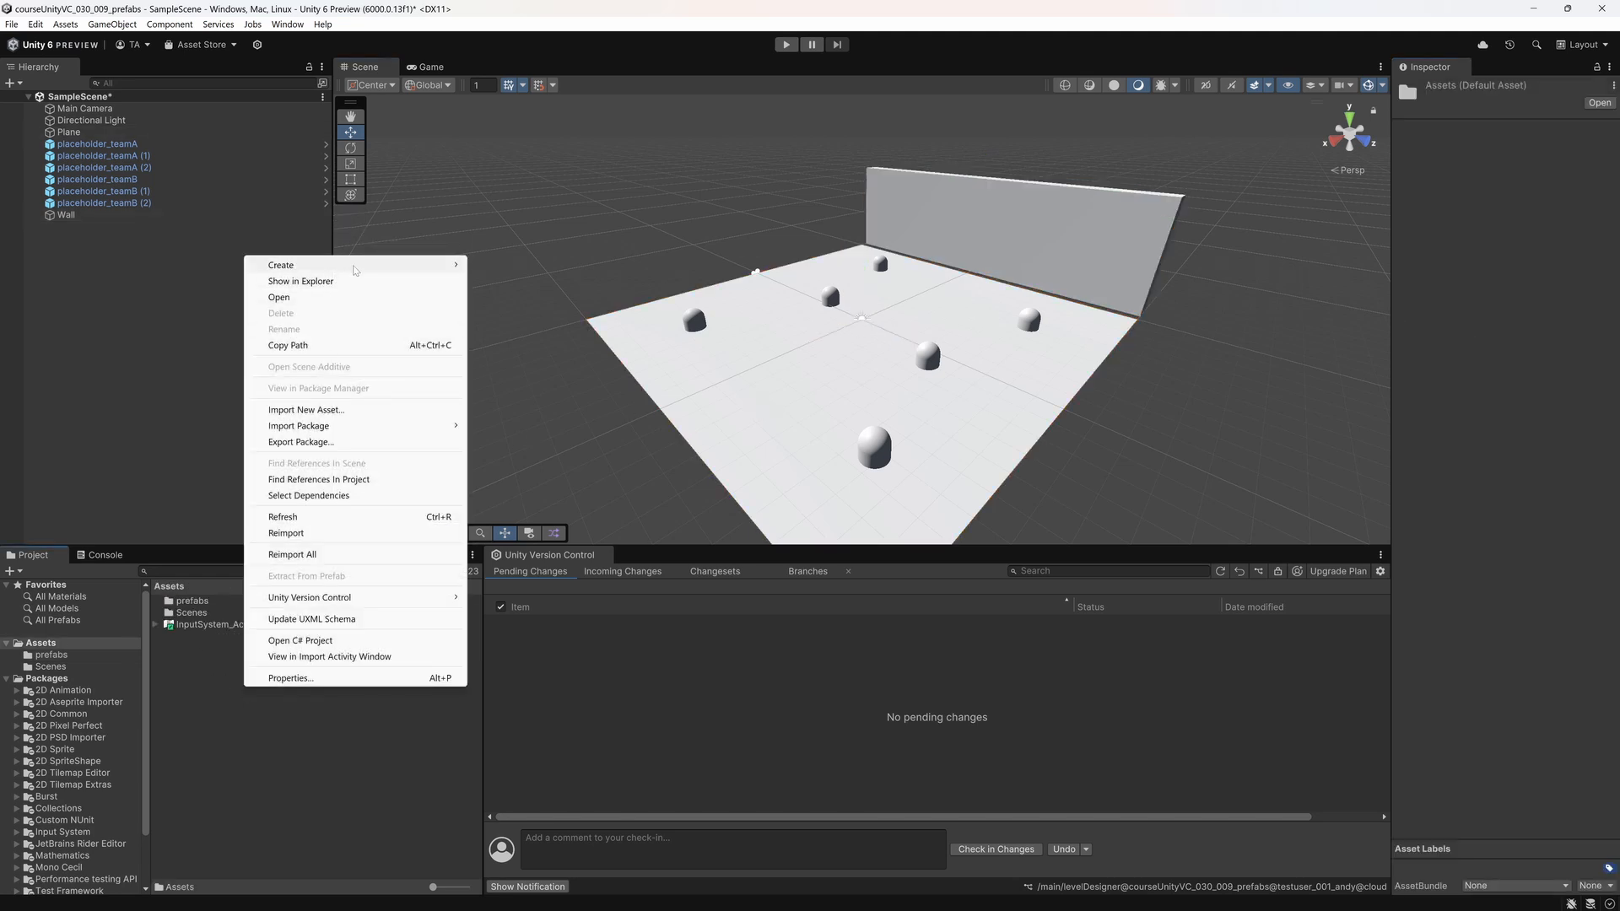
mouse_move(355, 266)
click(535, 424)
text(ground)
key(Return)
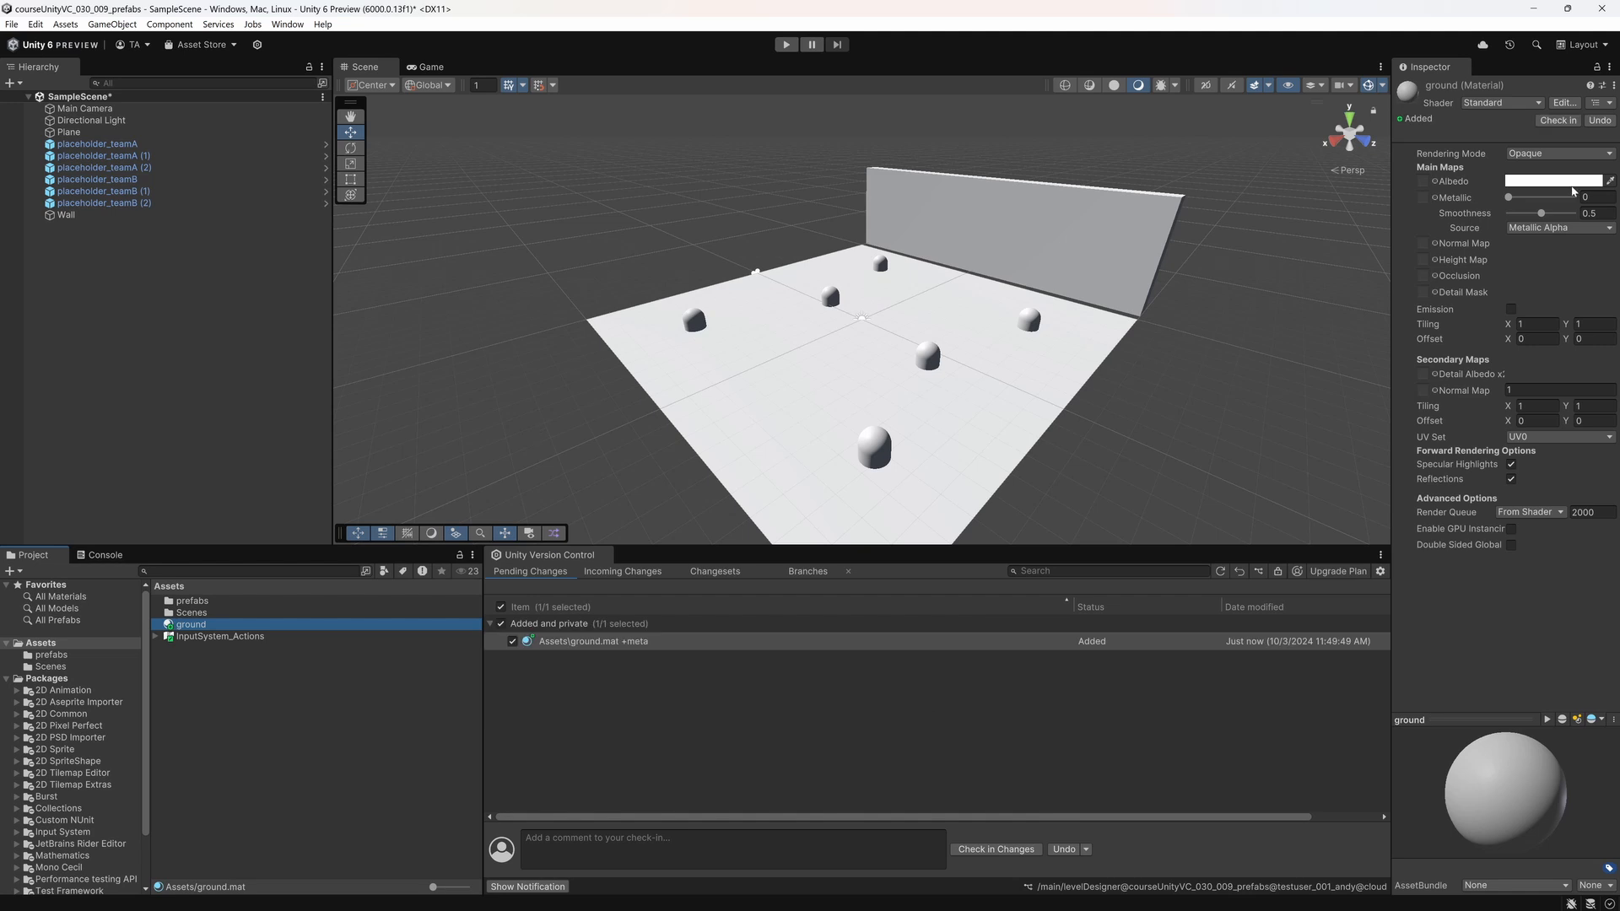
Step: Set the ground material's albedo to brown and apply the material to the plane in the scene
click(1571, 182)
click(1591, 231)
click(1544, 263)
click(1608, 140)
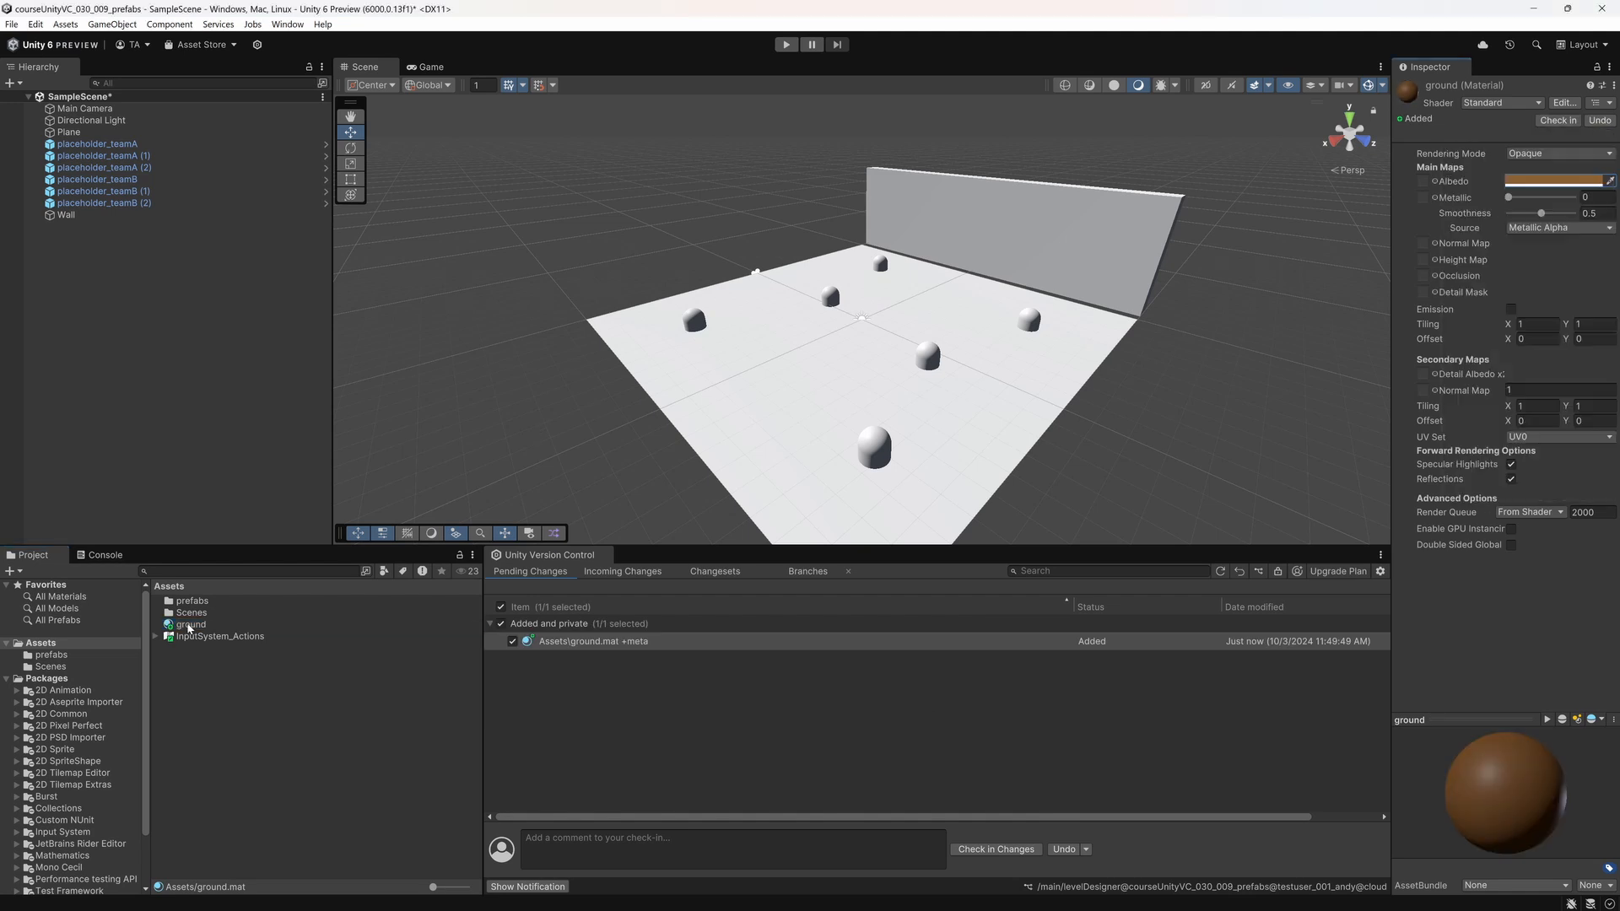
drag(189, 627, 743, 447)
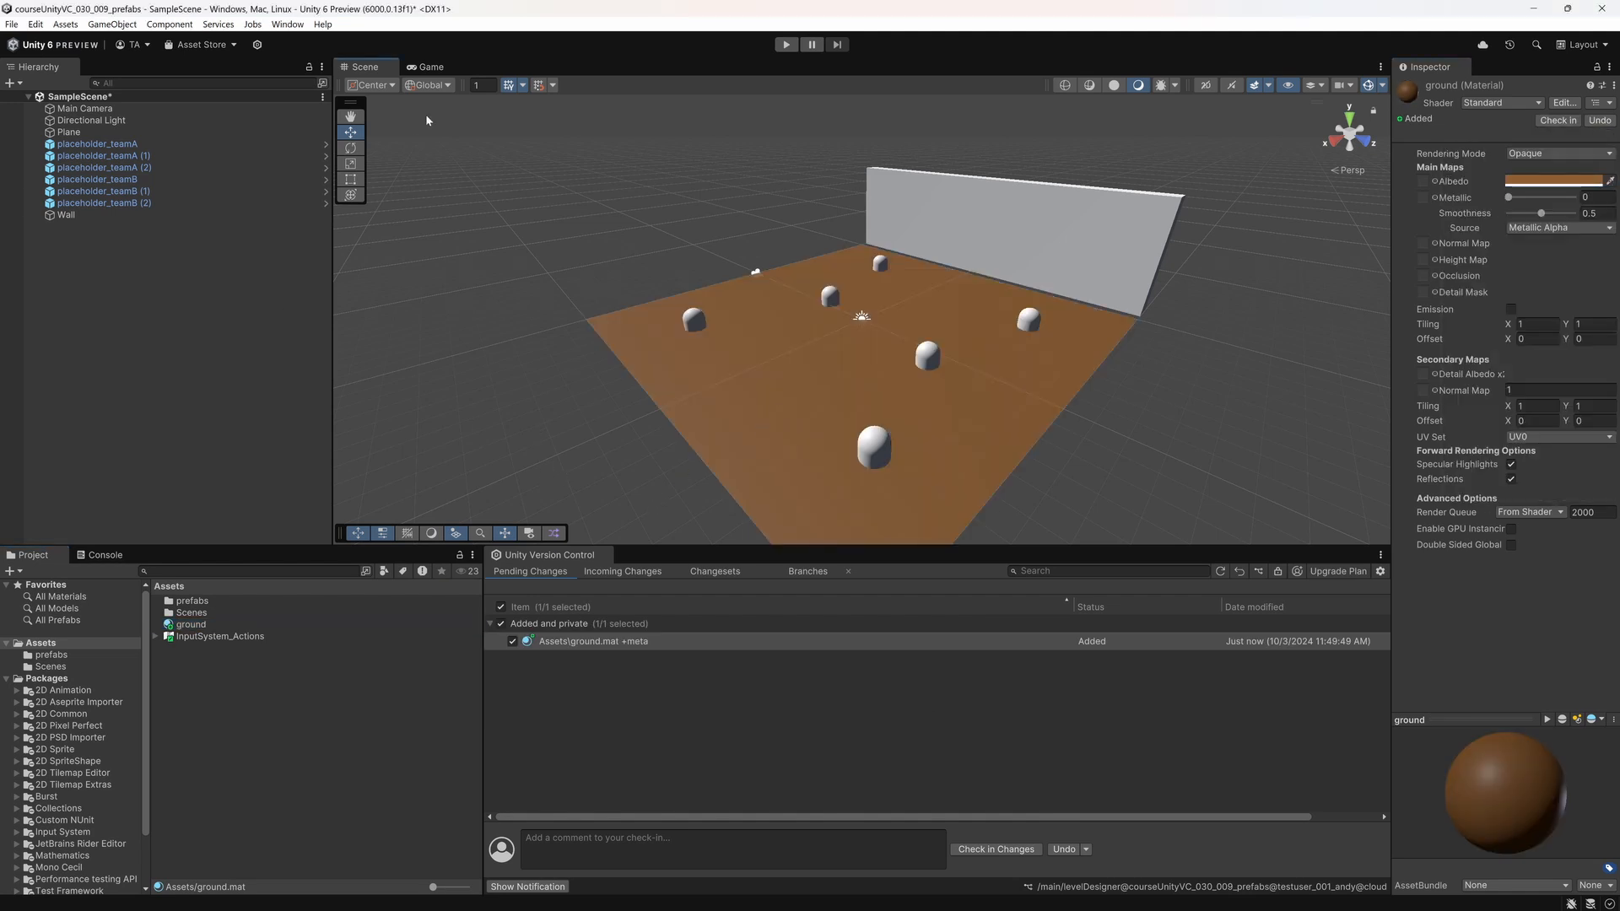
Step: Dock the Game view beside the Scene view so both are visible at once
click(426, 67)
drag(426, 66, 1224, 312)
drag(1031, 313, 825, 304)
Step: Align the Main Camera with the current scene view and set its projection to Perspective, then clear the selection
click(85, 108)
right_click(84, 108)
click(126, 560)
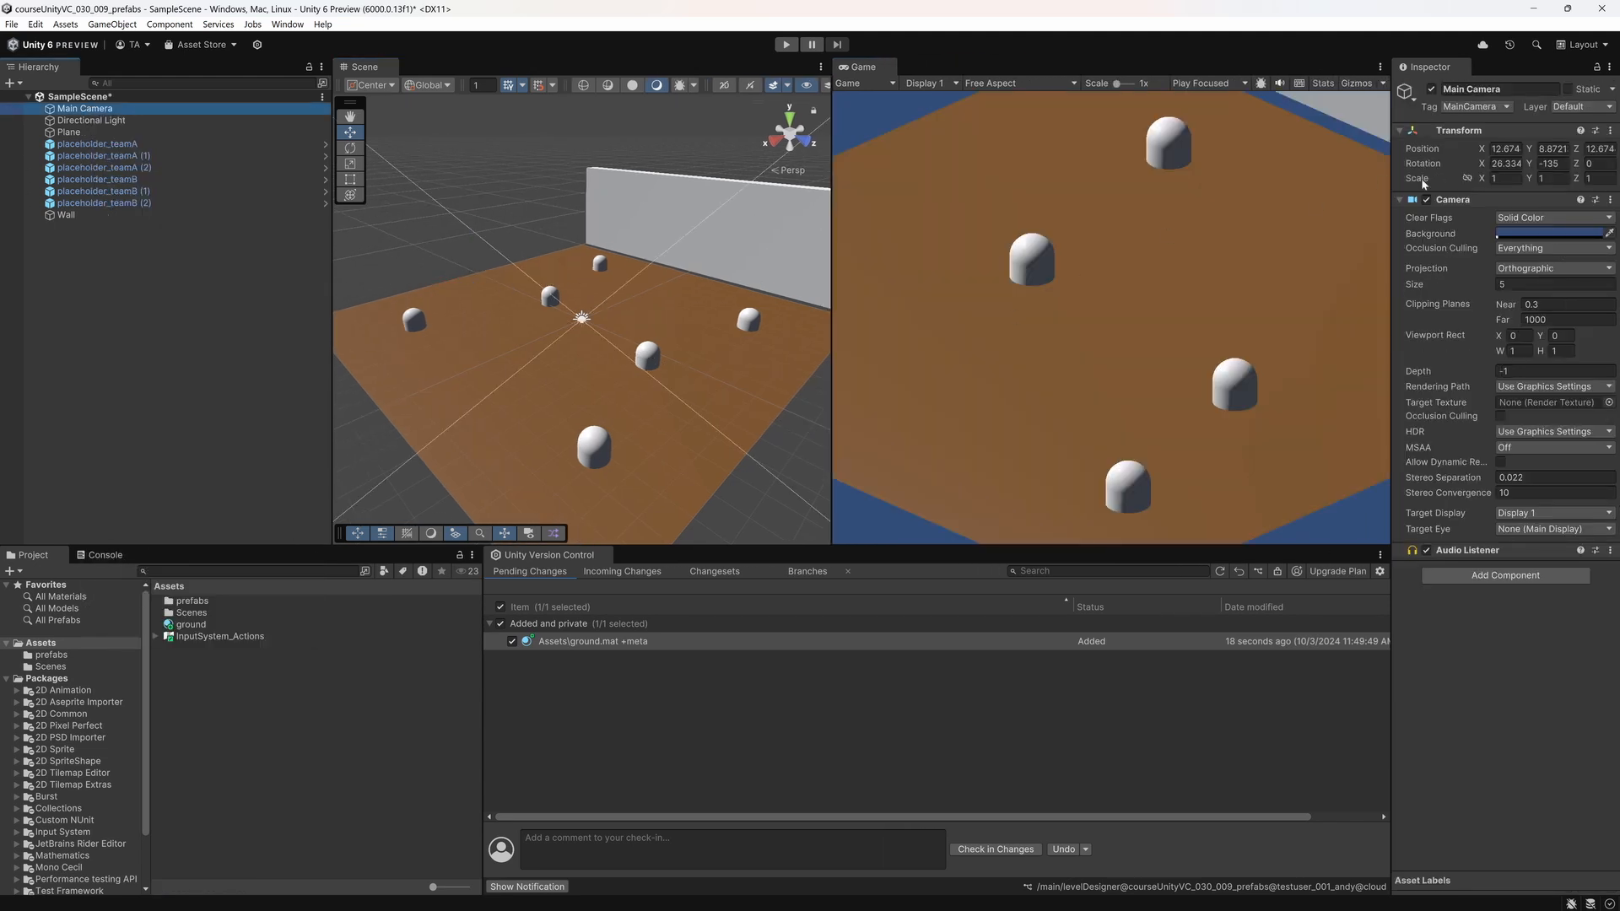
click(1520, 268)
click(1527, 285)
click(187, 375)
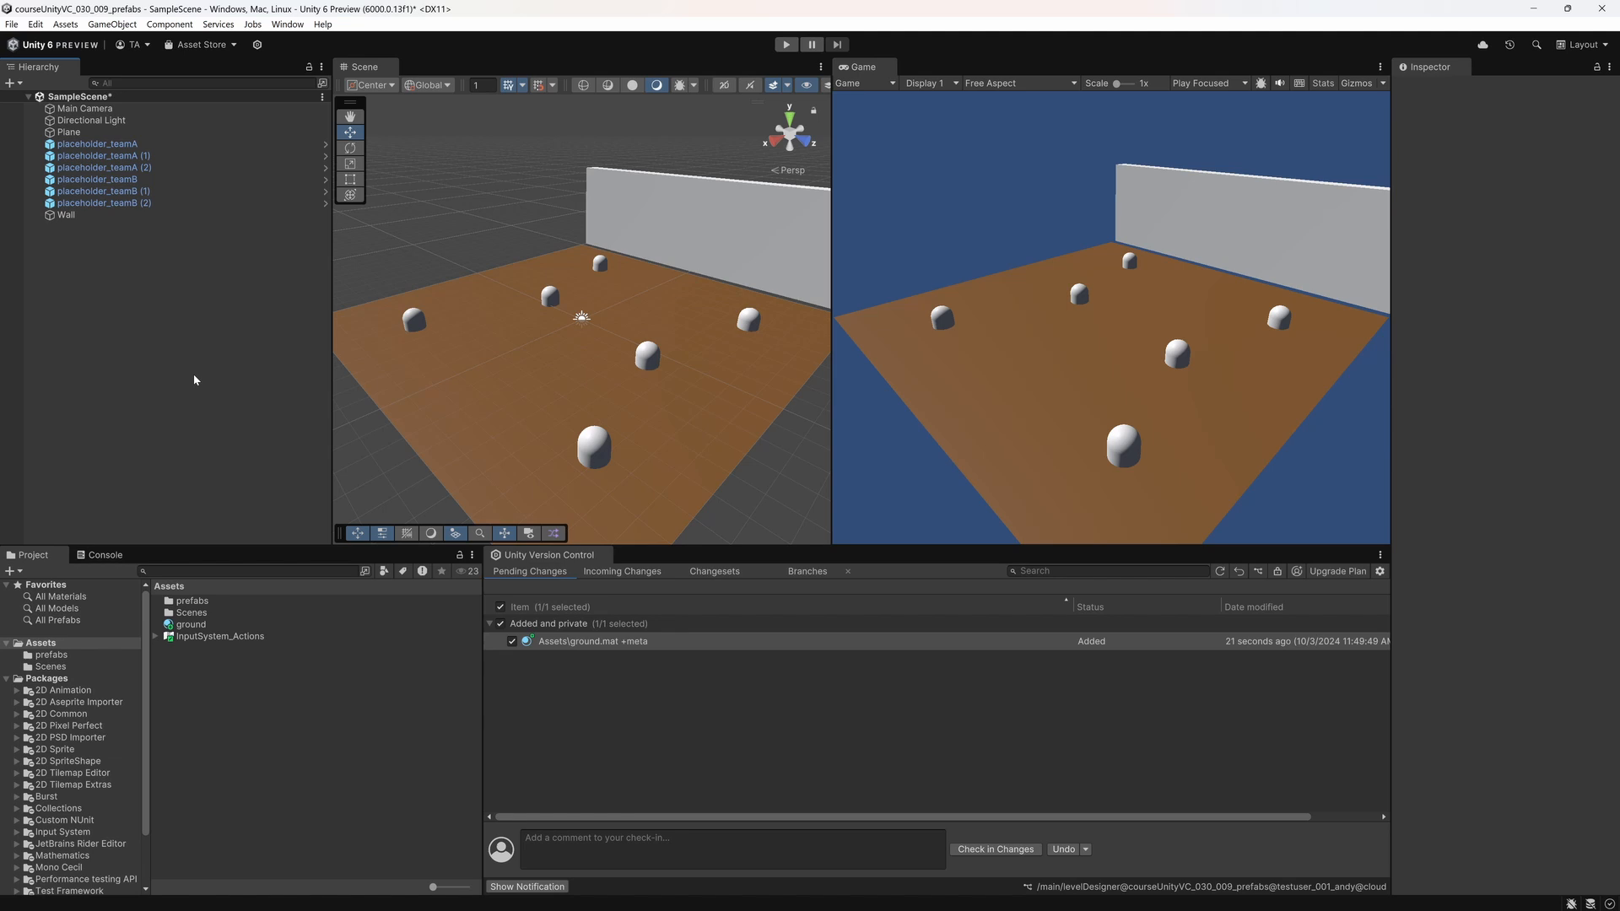
Step: Save SampleScene and check in the pending changes on the levelDesigner branch with the comment "levelDesigner changes"
key(ctrl+s)
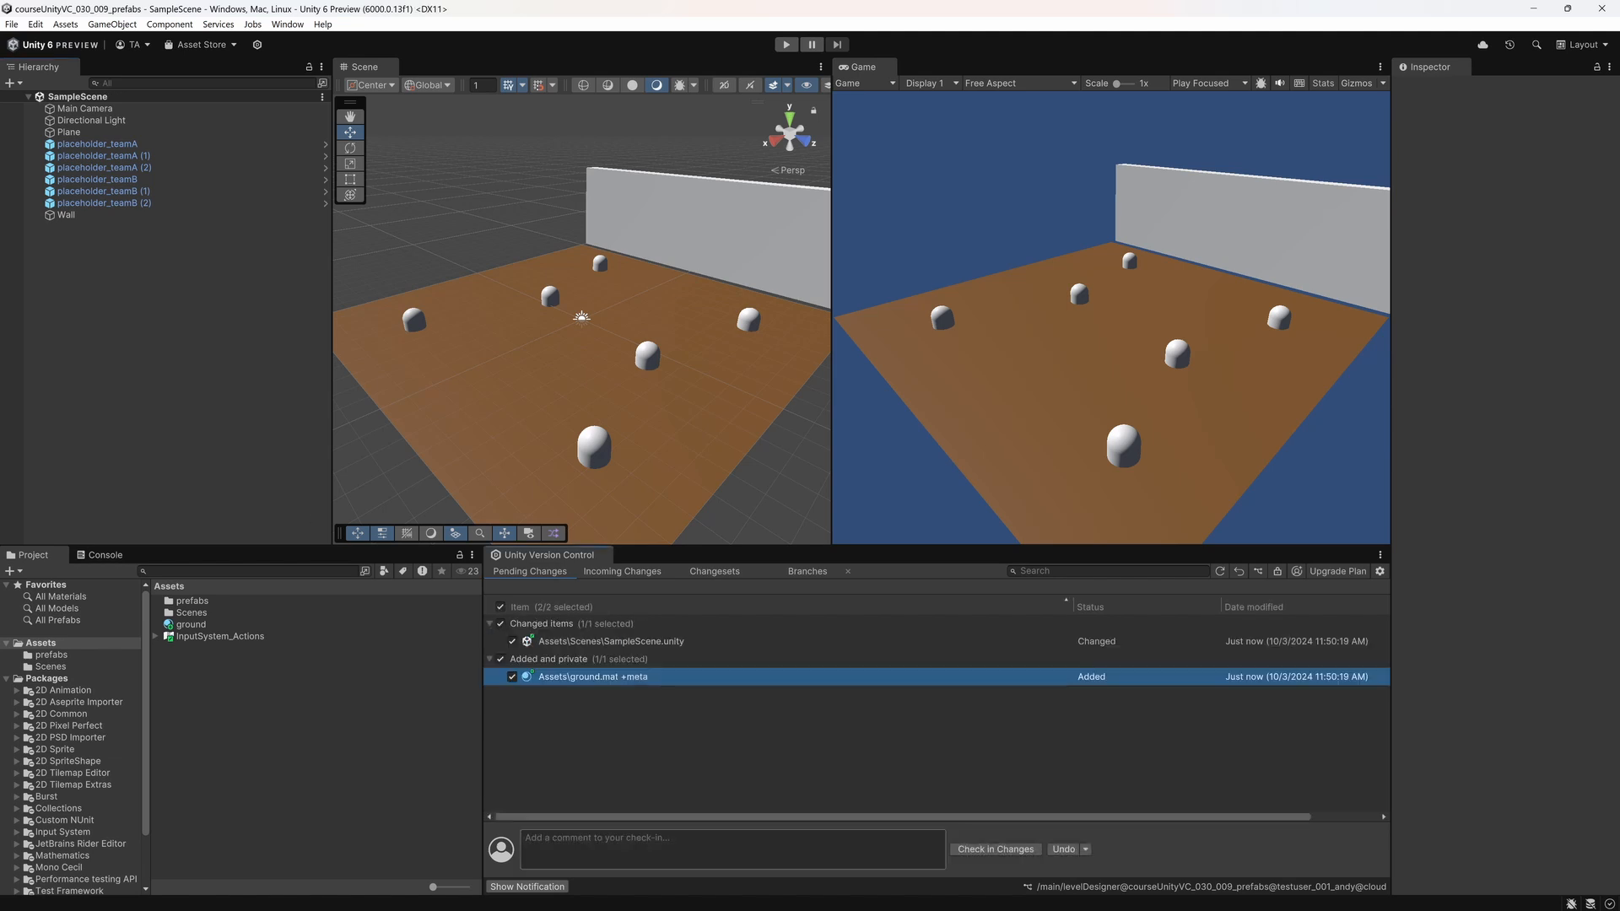
click(732, 849)
text(levelDesigner change)
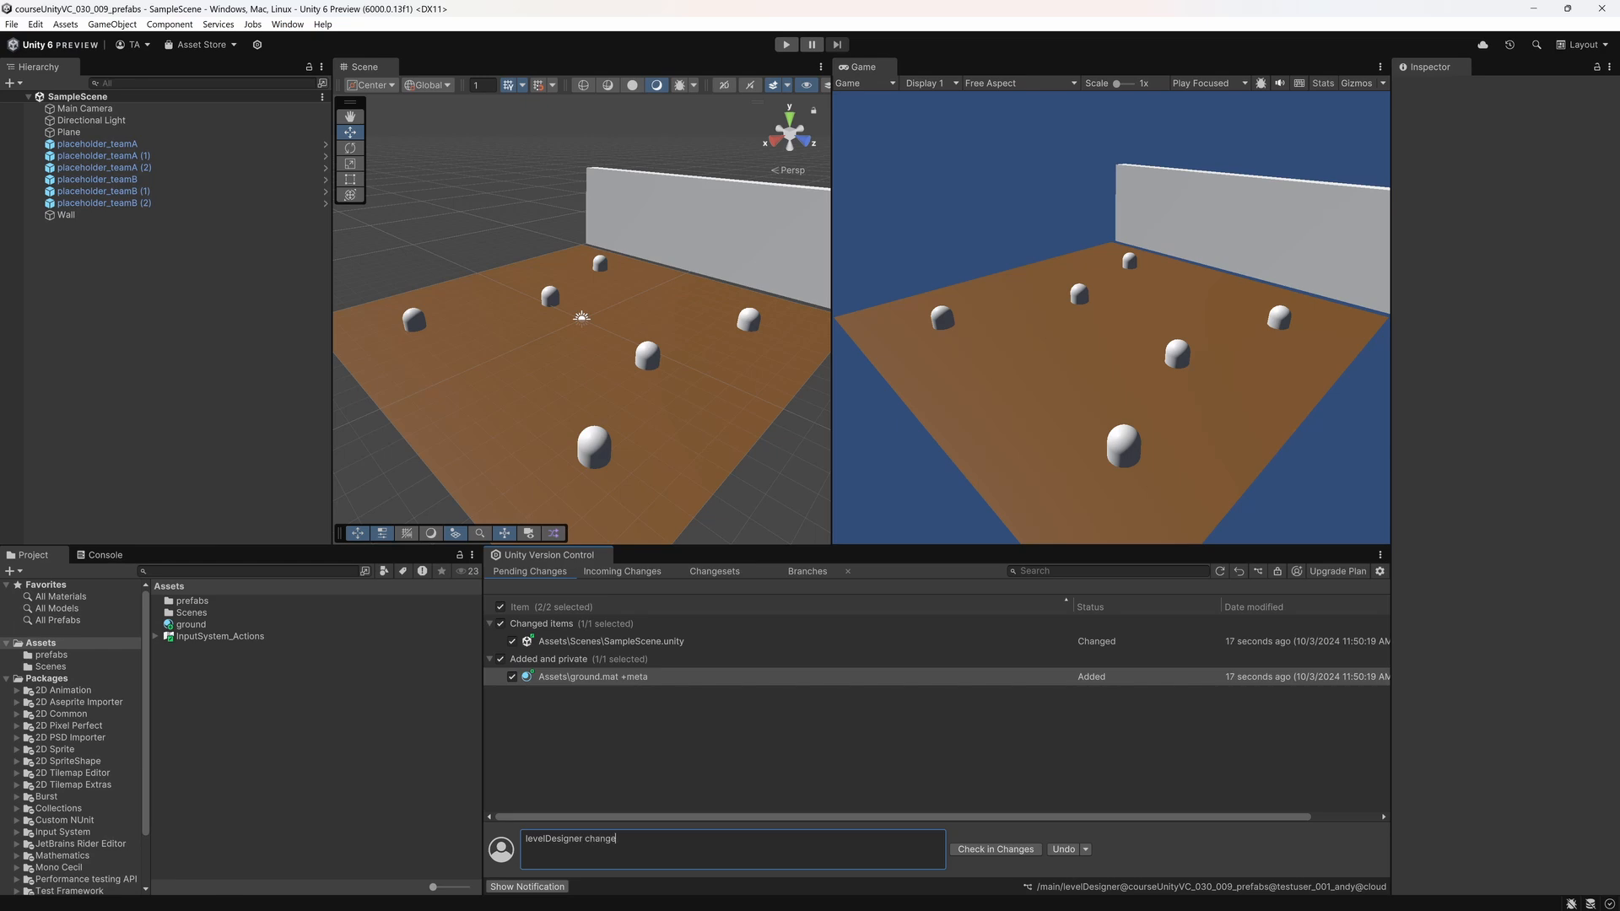
text(s)
click(981, 851)
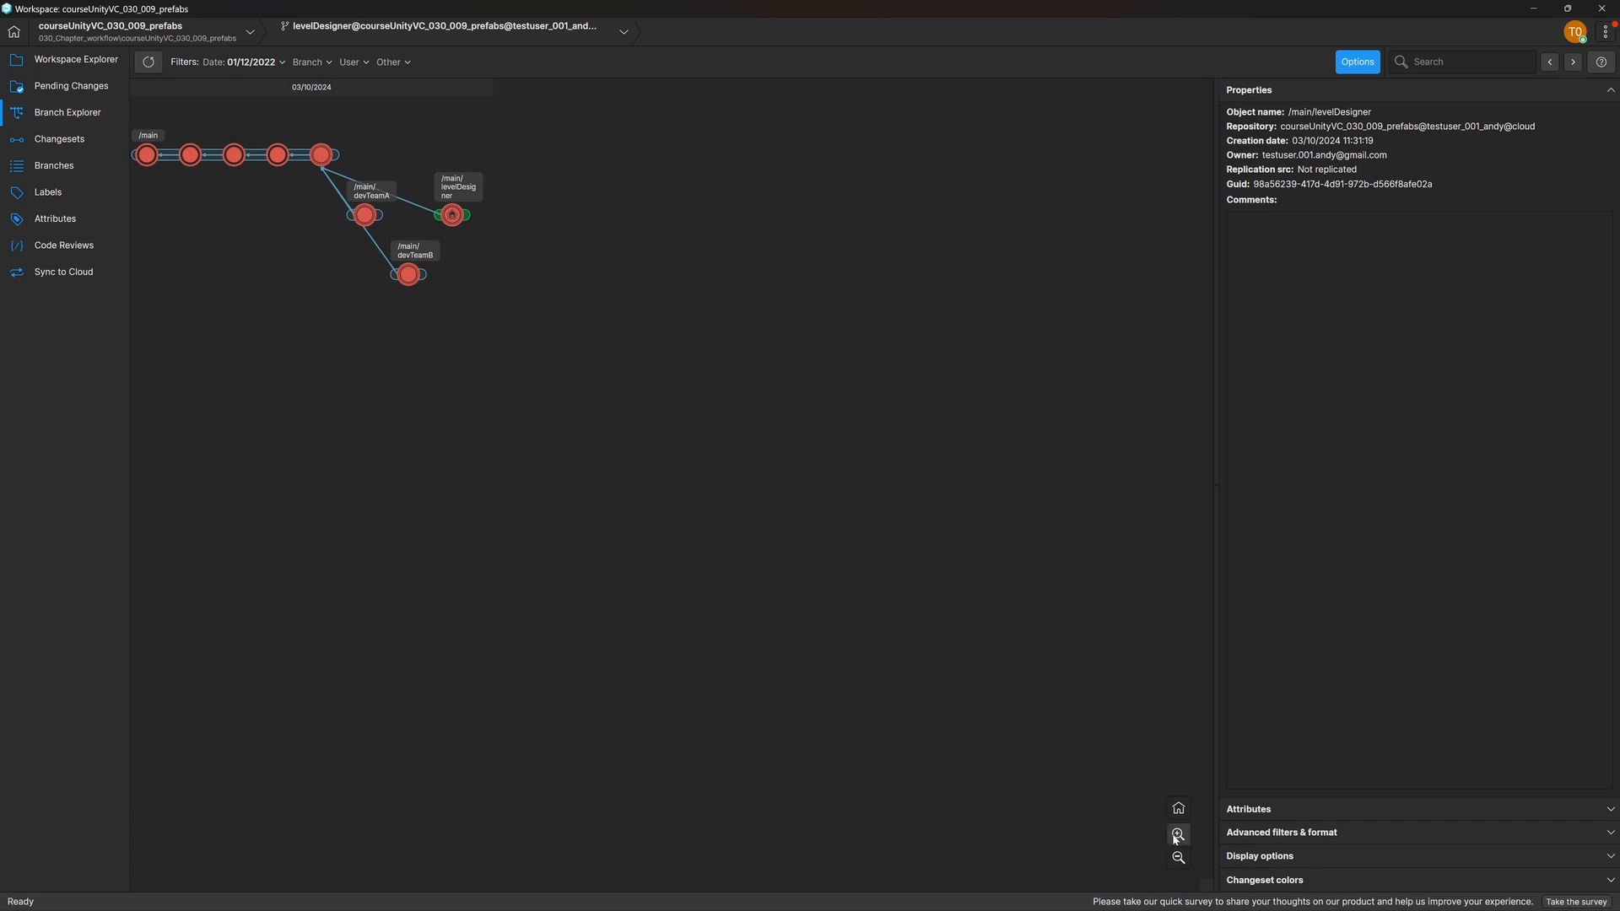
Step: In the Unity Version Control Branch Explorer, merge the levelDesigner changeset to /main and check in the merge without a comment
click(1177, 835)
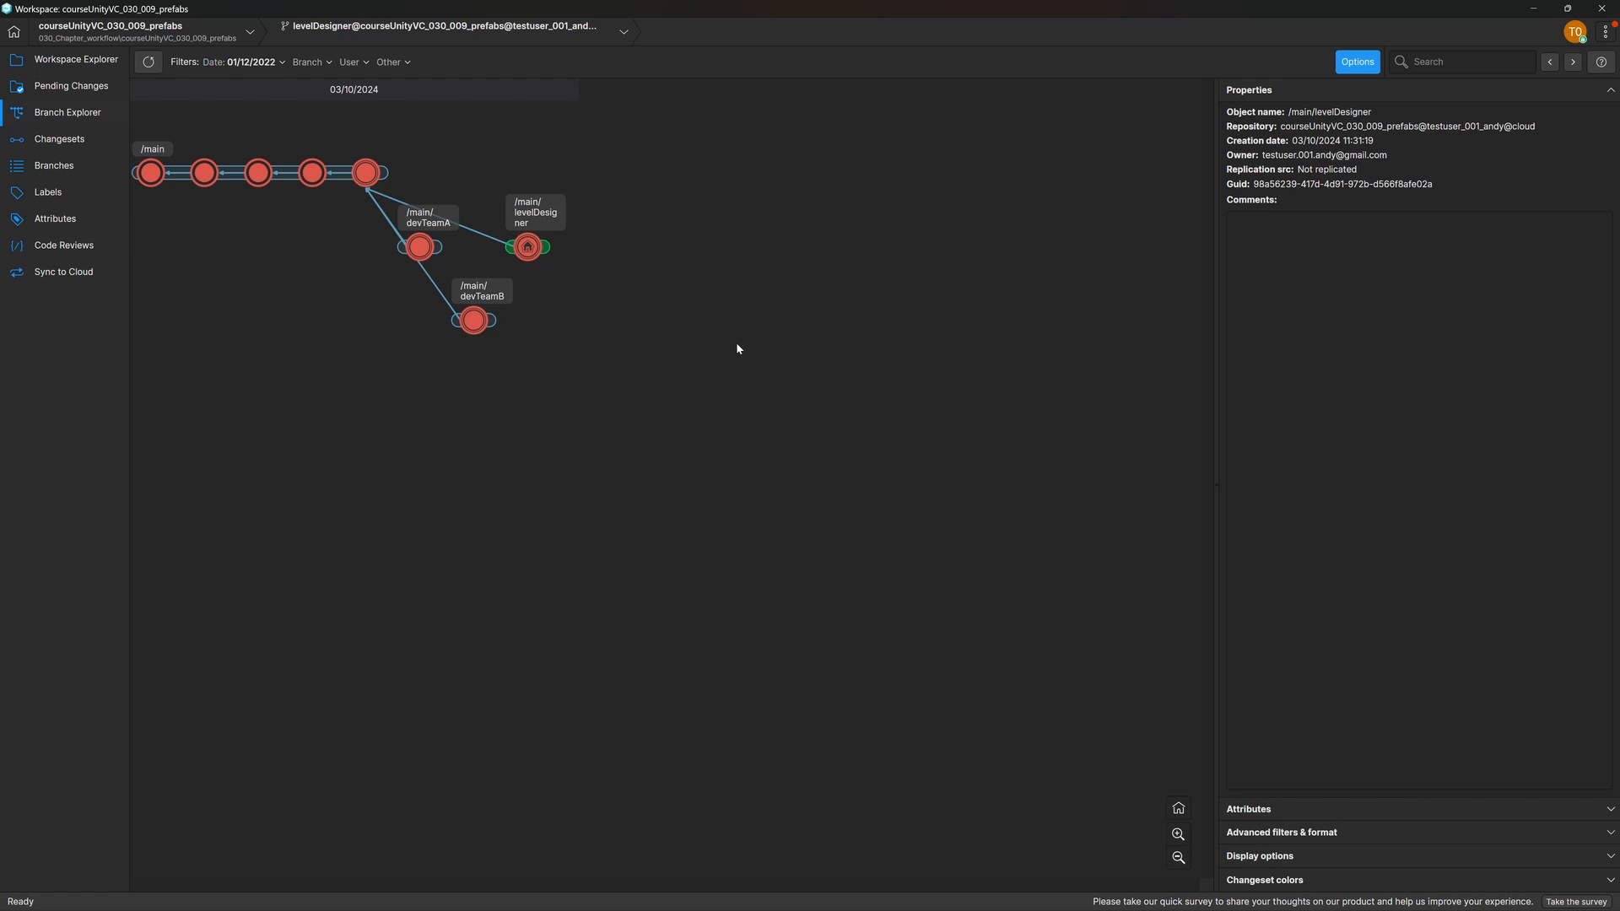
right_click(530, 250)
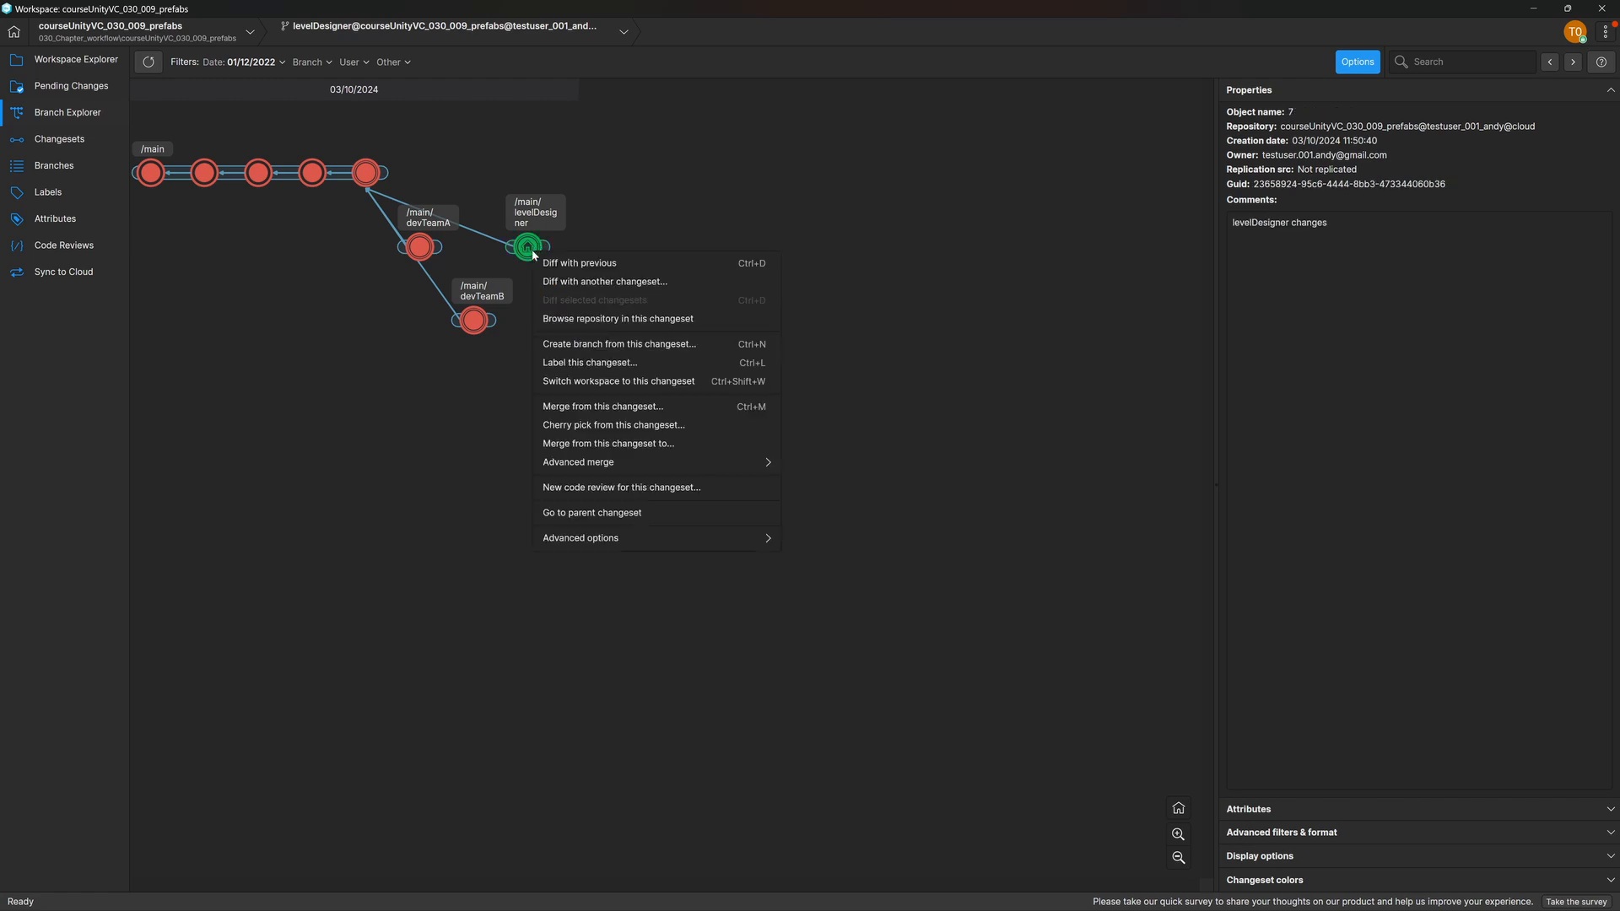
click(687, 443)
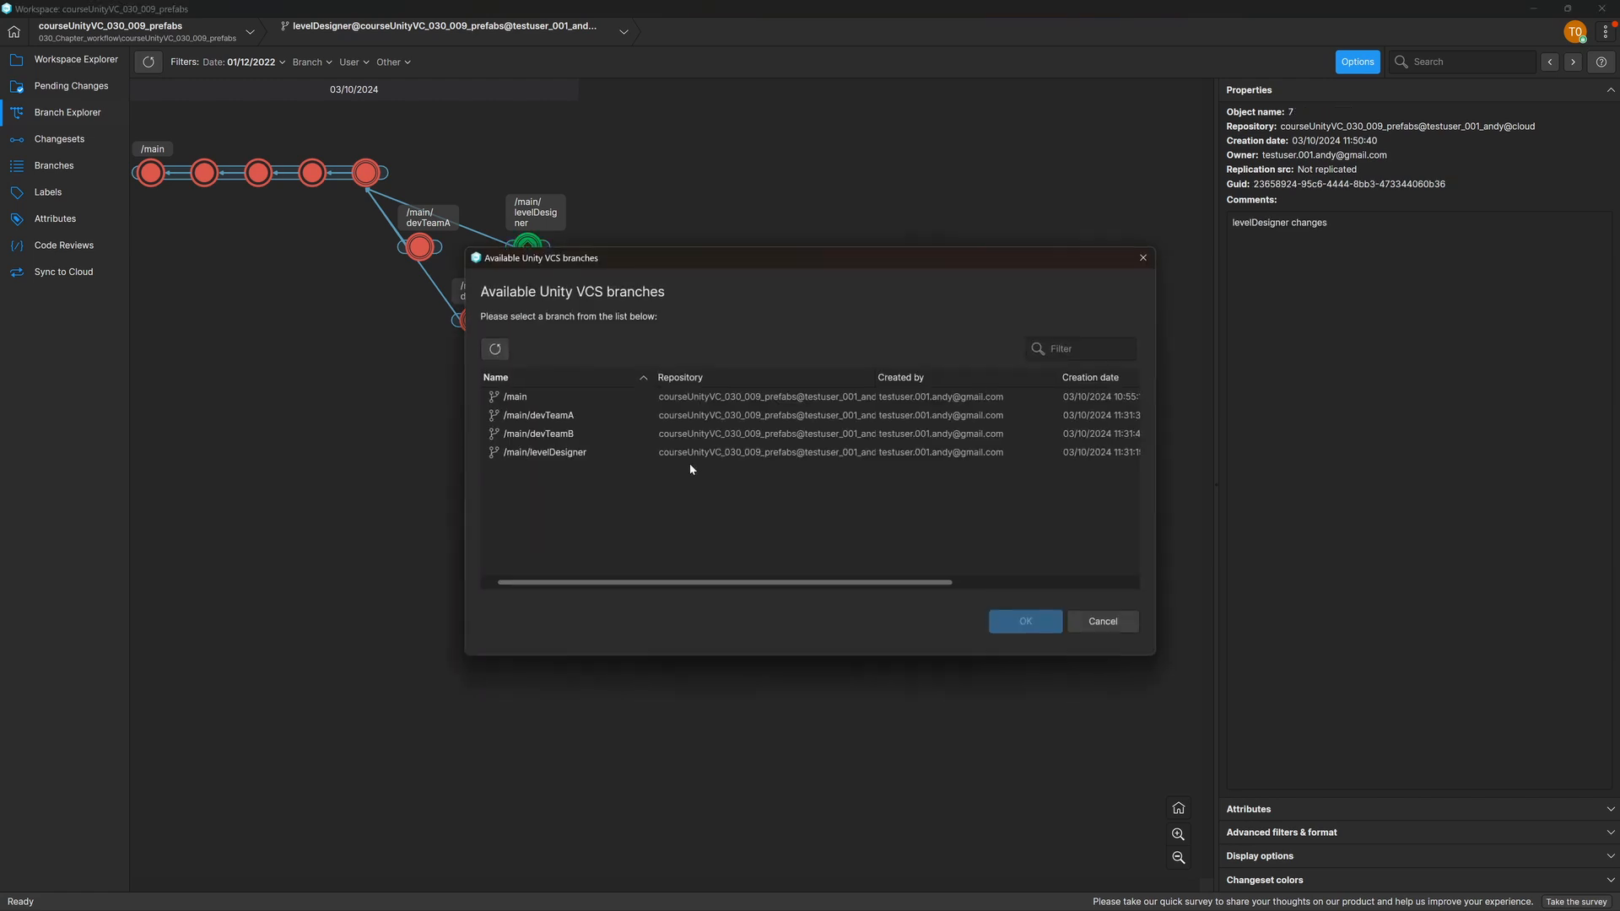
click(538, 396)
click(1013, 623)
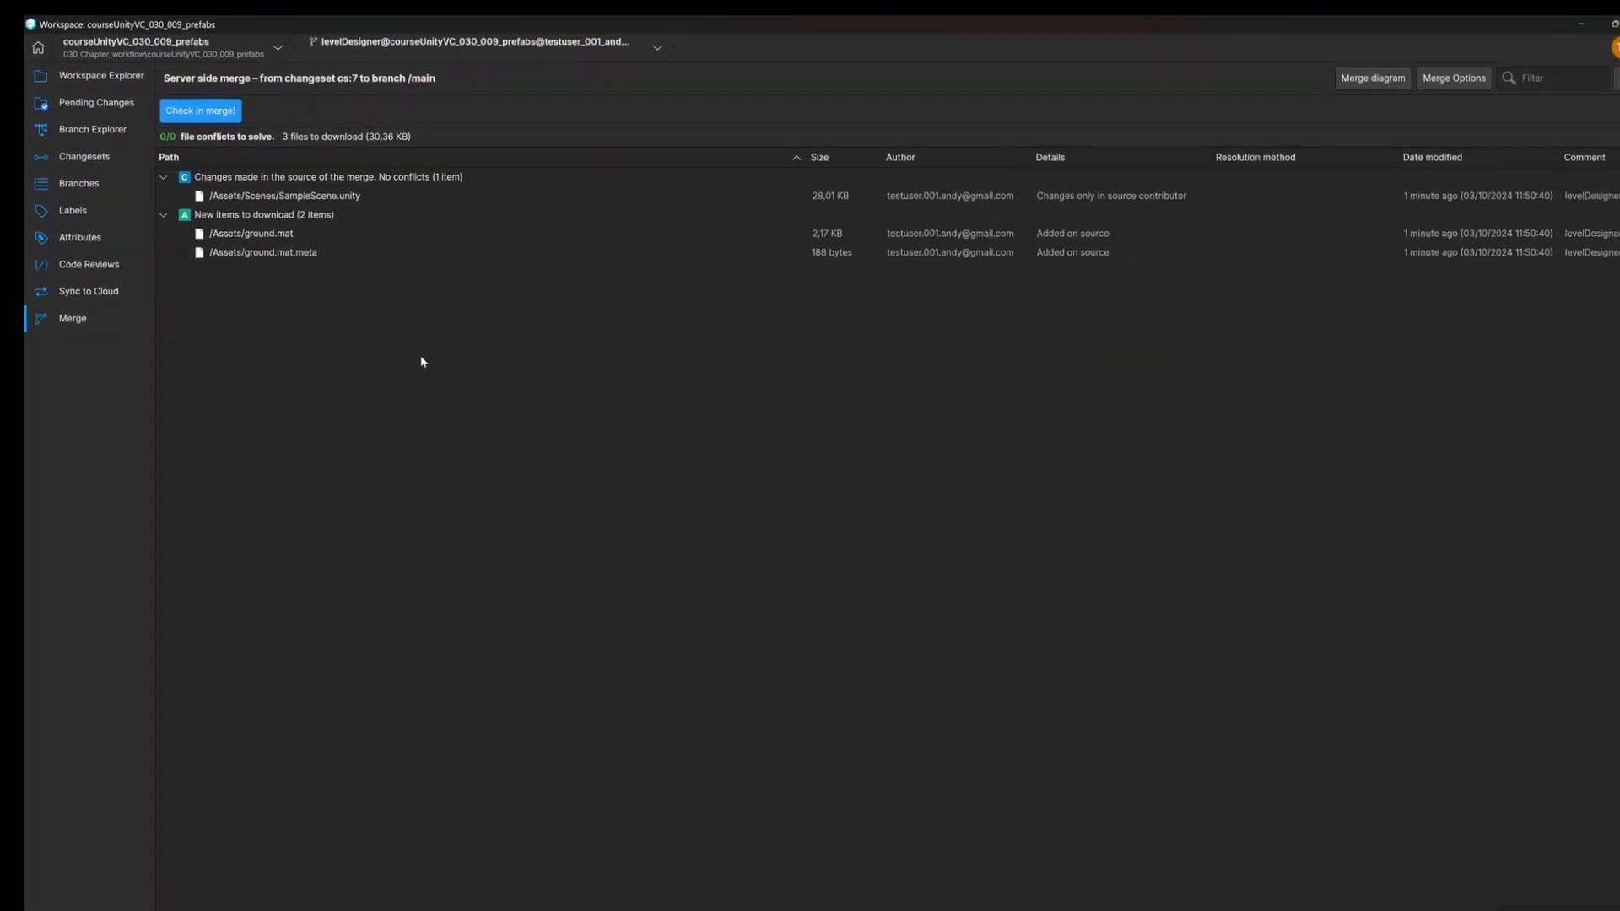
click(174, 94)
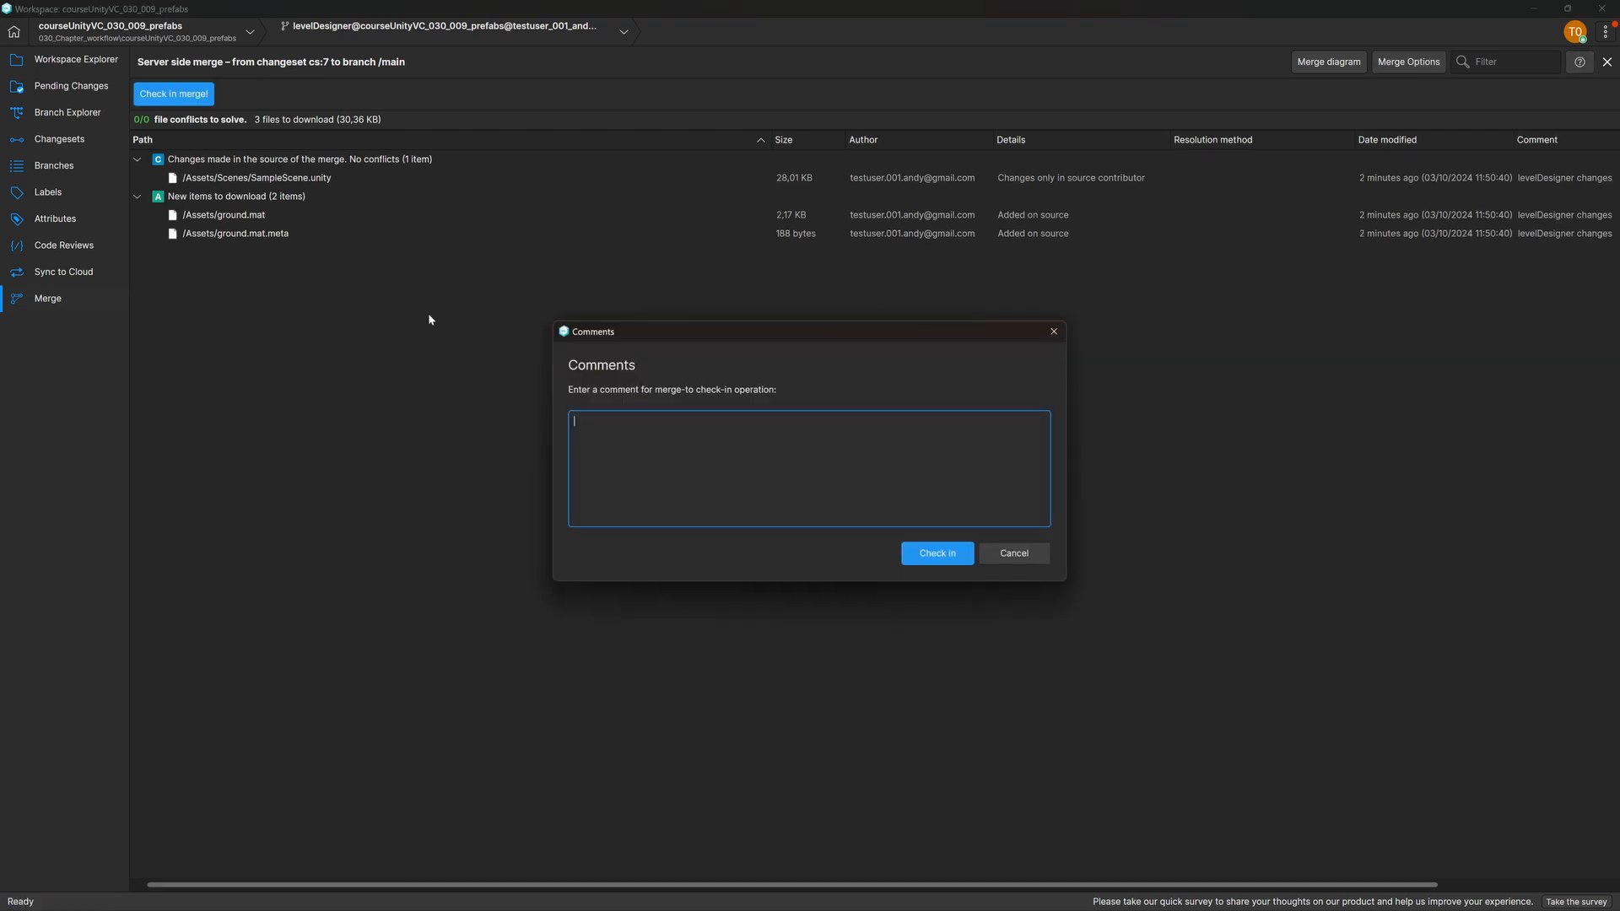
click(937, 554)
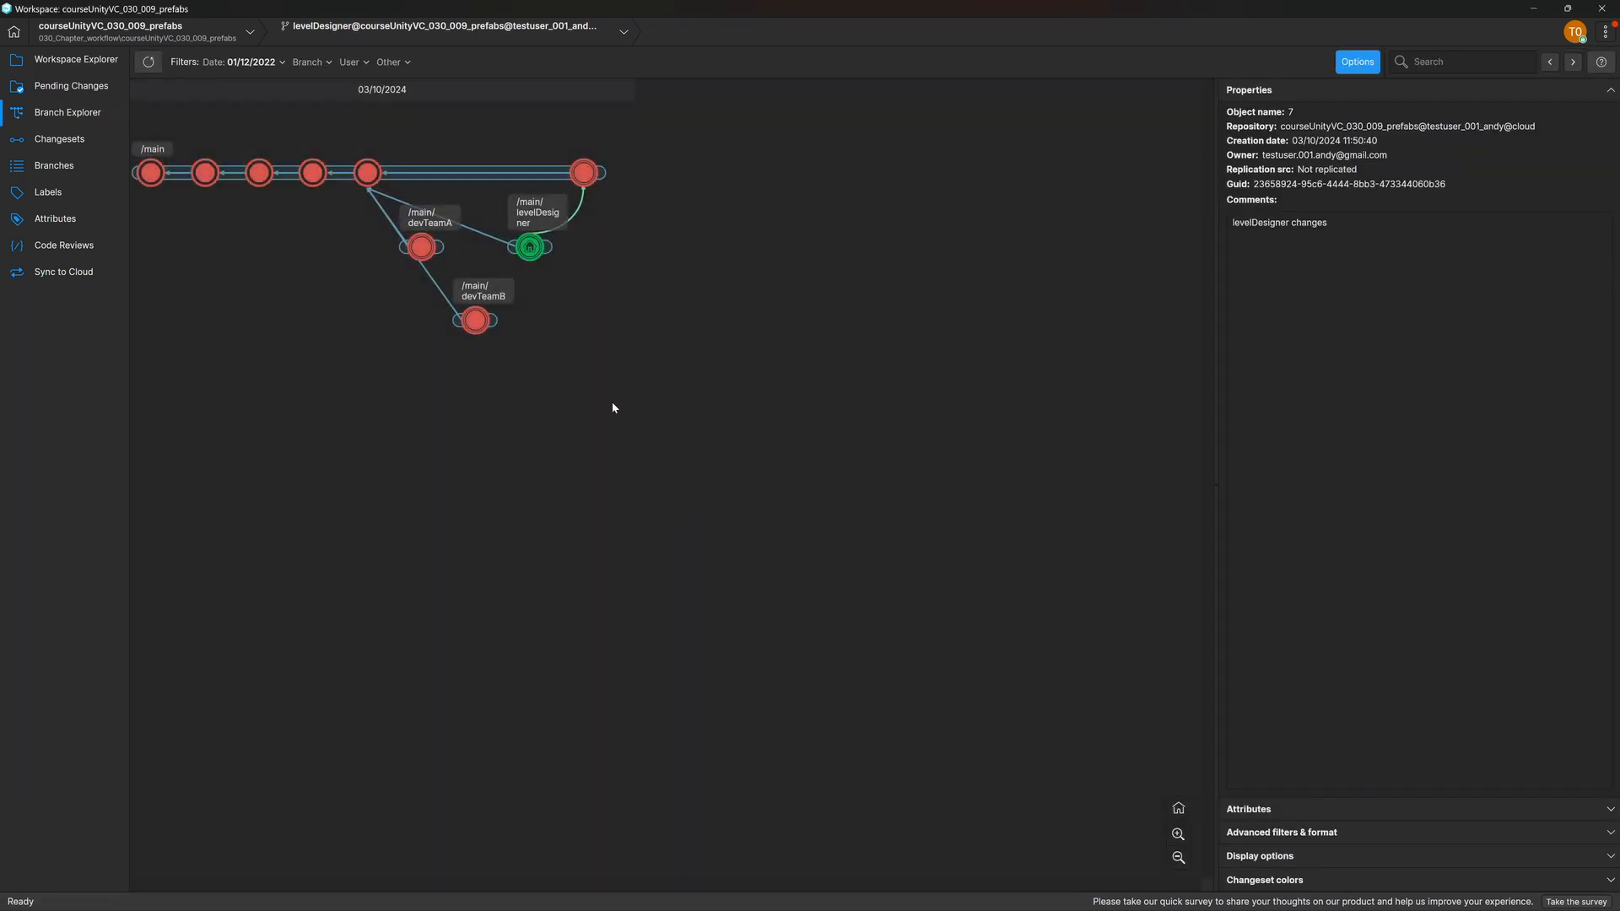
Step: Merge the devTeamA changeset "teamA changes" to the /main branch and check in the merge without a comment
click(422, 249)
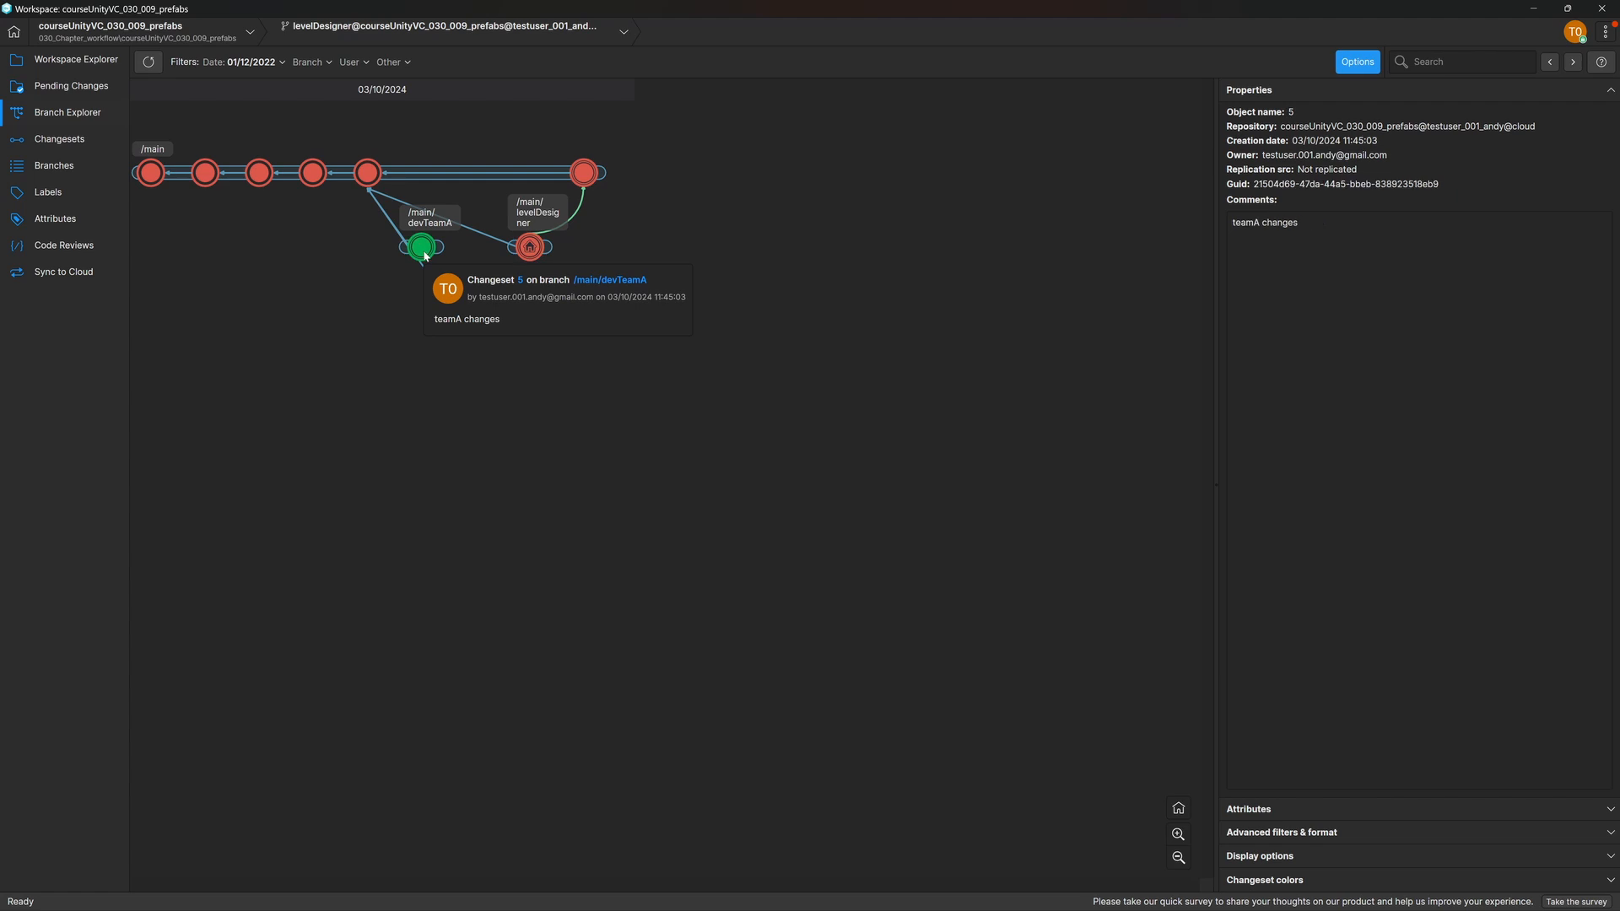
right_click(424, 253)
click(592, 448)
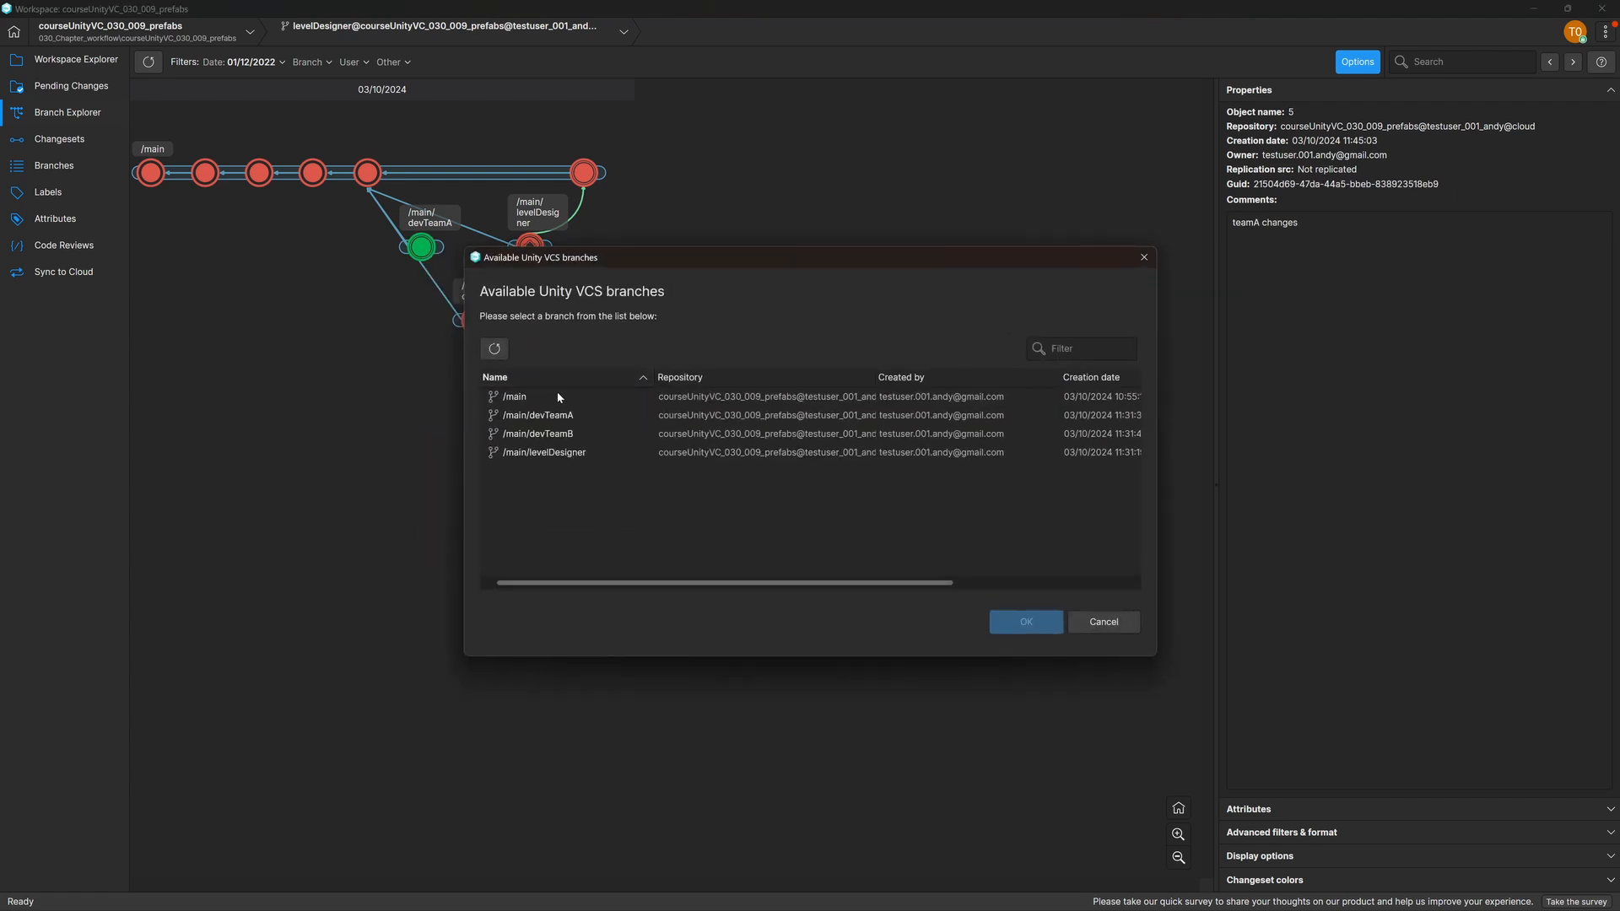
click(559, 395)
click(1048, 627)
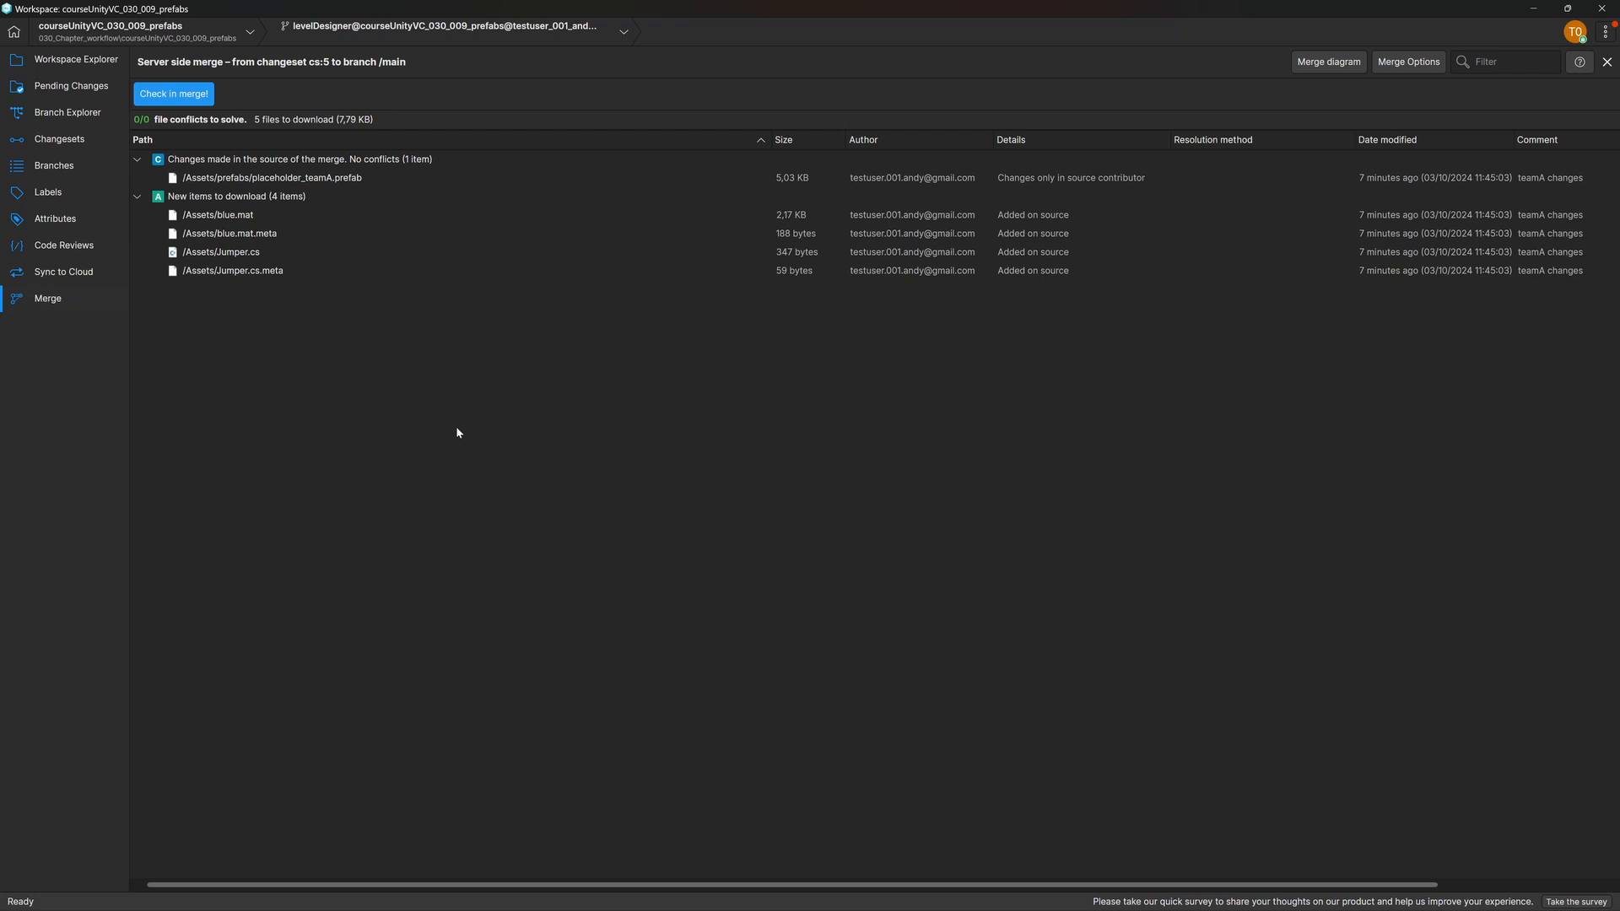
click(174, 94)
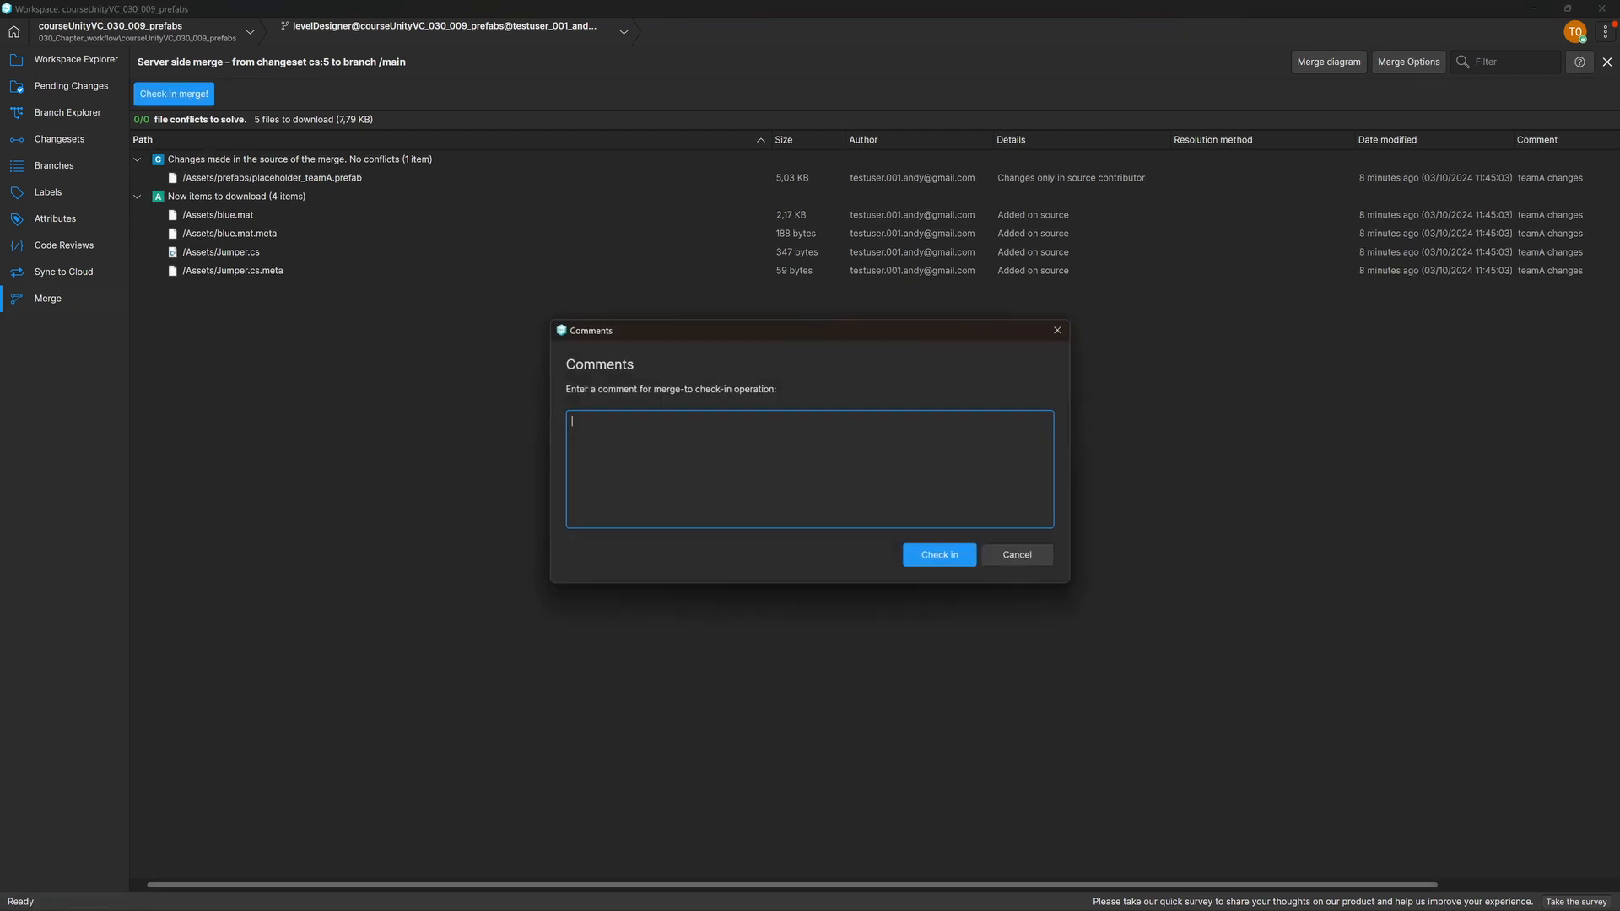
click(926, 556)
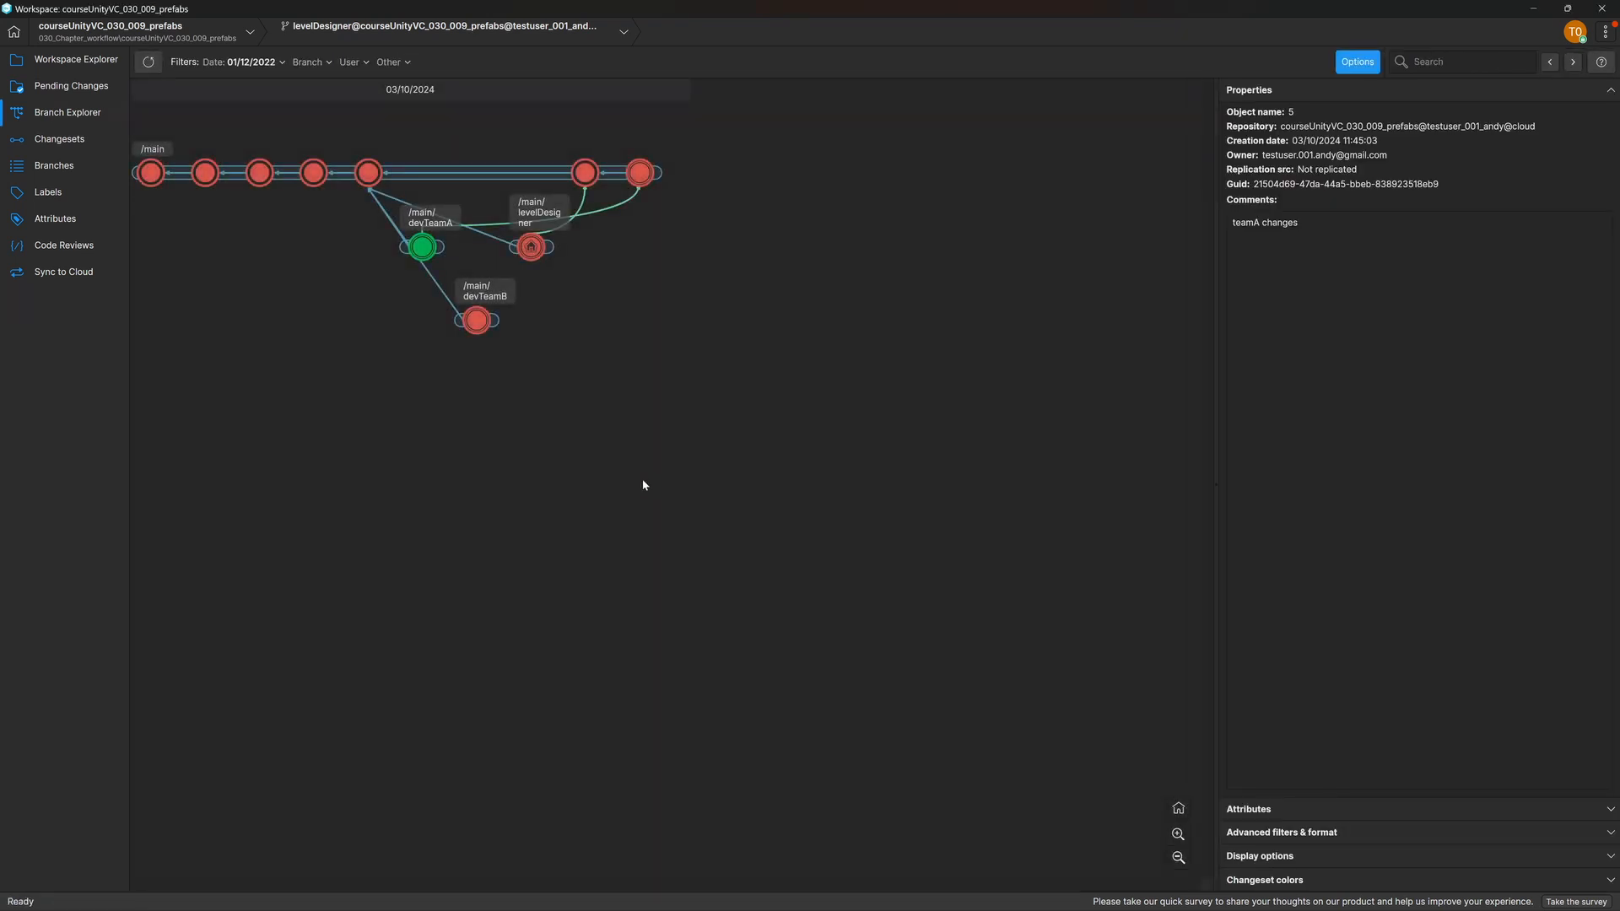
Step: Merge the devTeamB changeset "teamB changes" to the /main branch and check in the merge without a comment
click(477, 324)
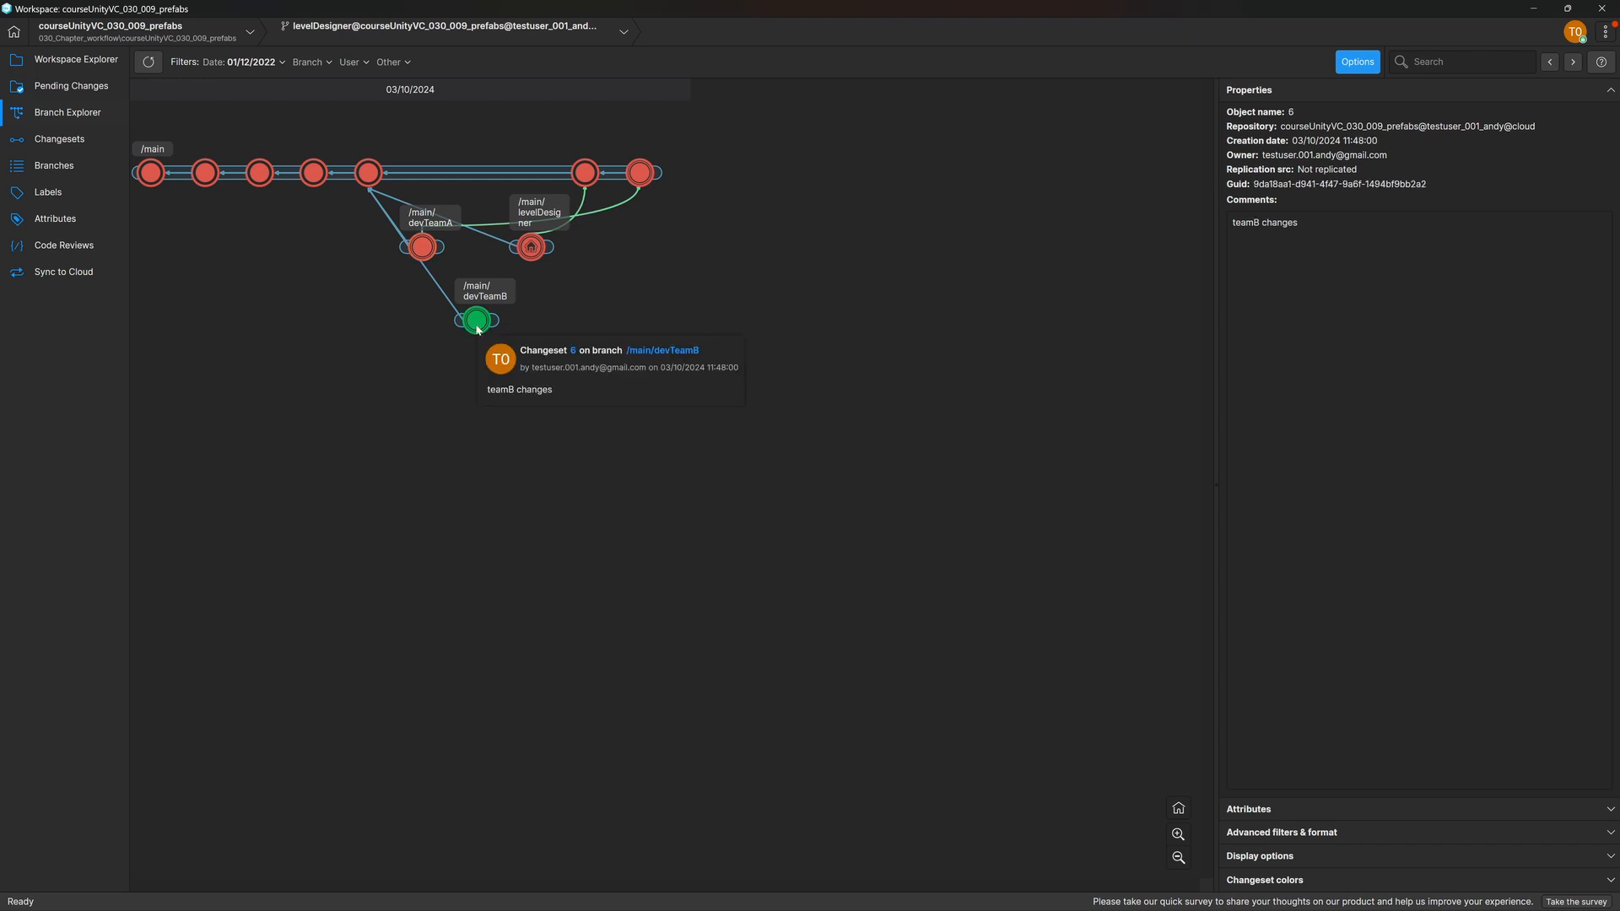
right_click(477, 329)
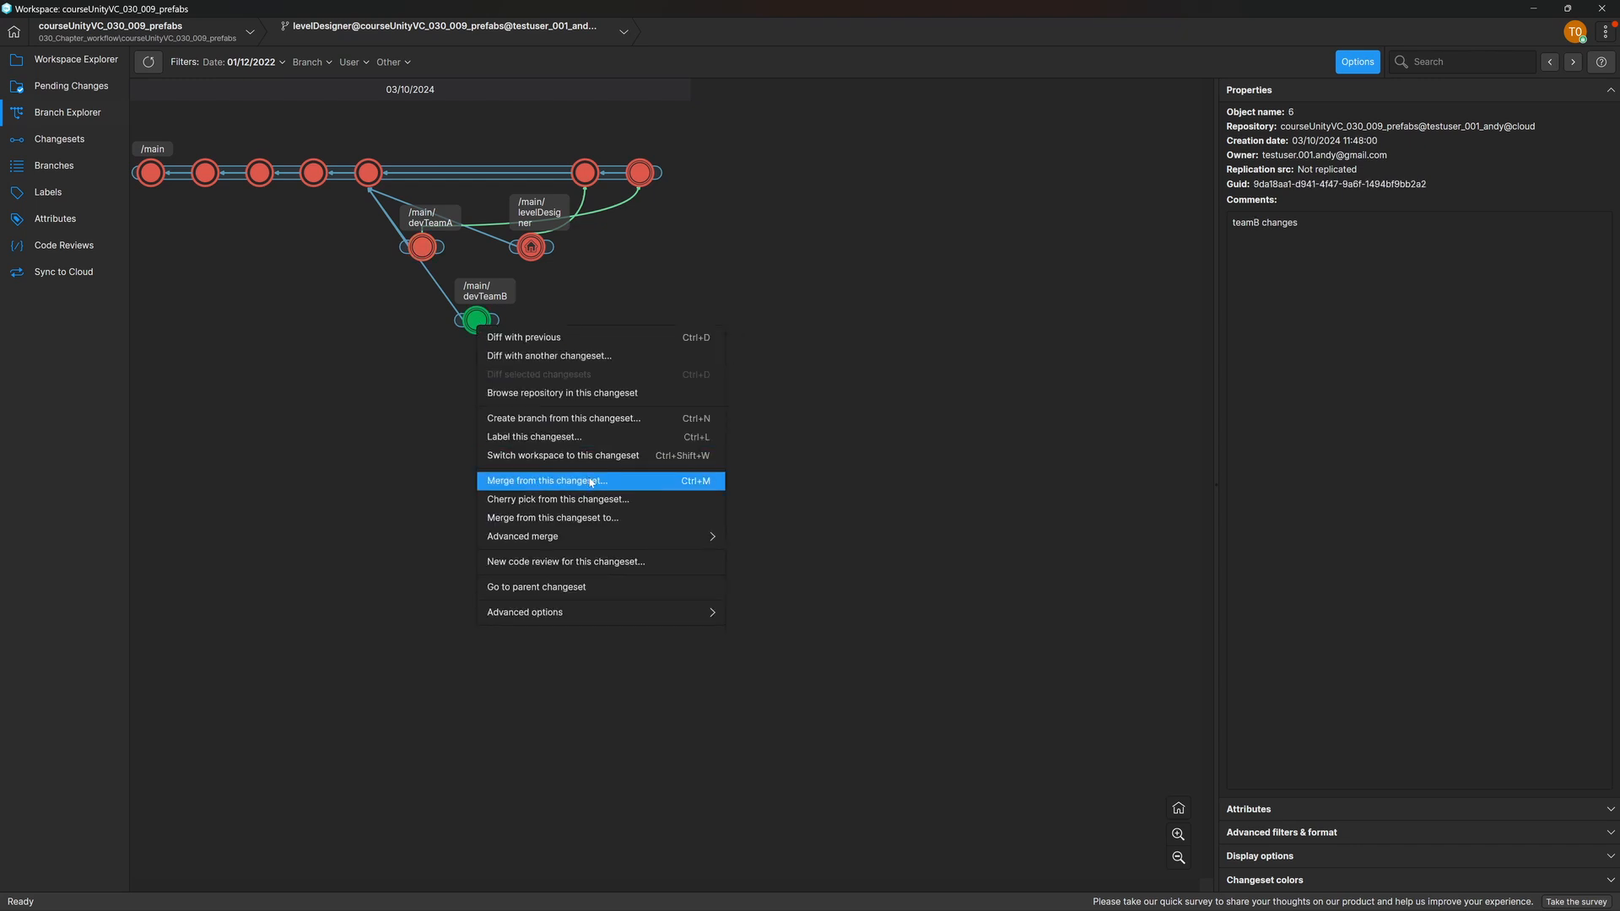
click(593, 519)
click(633, 397)
click(1045, 635)
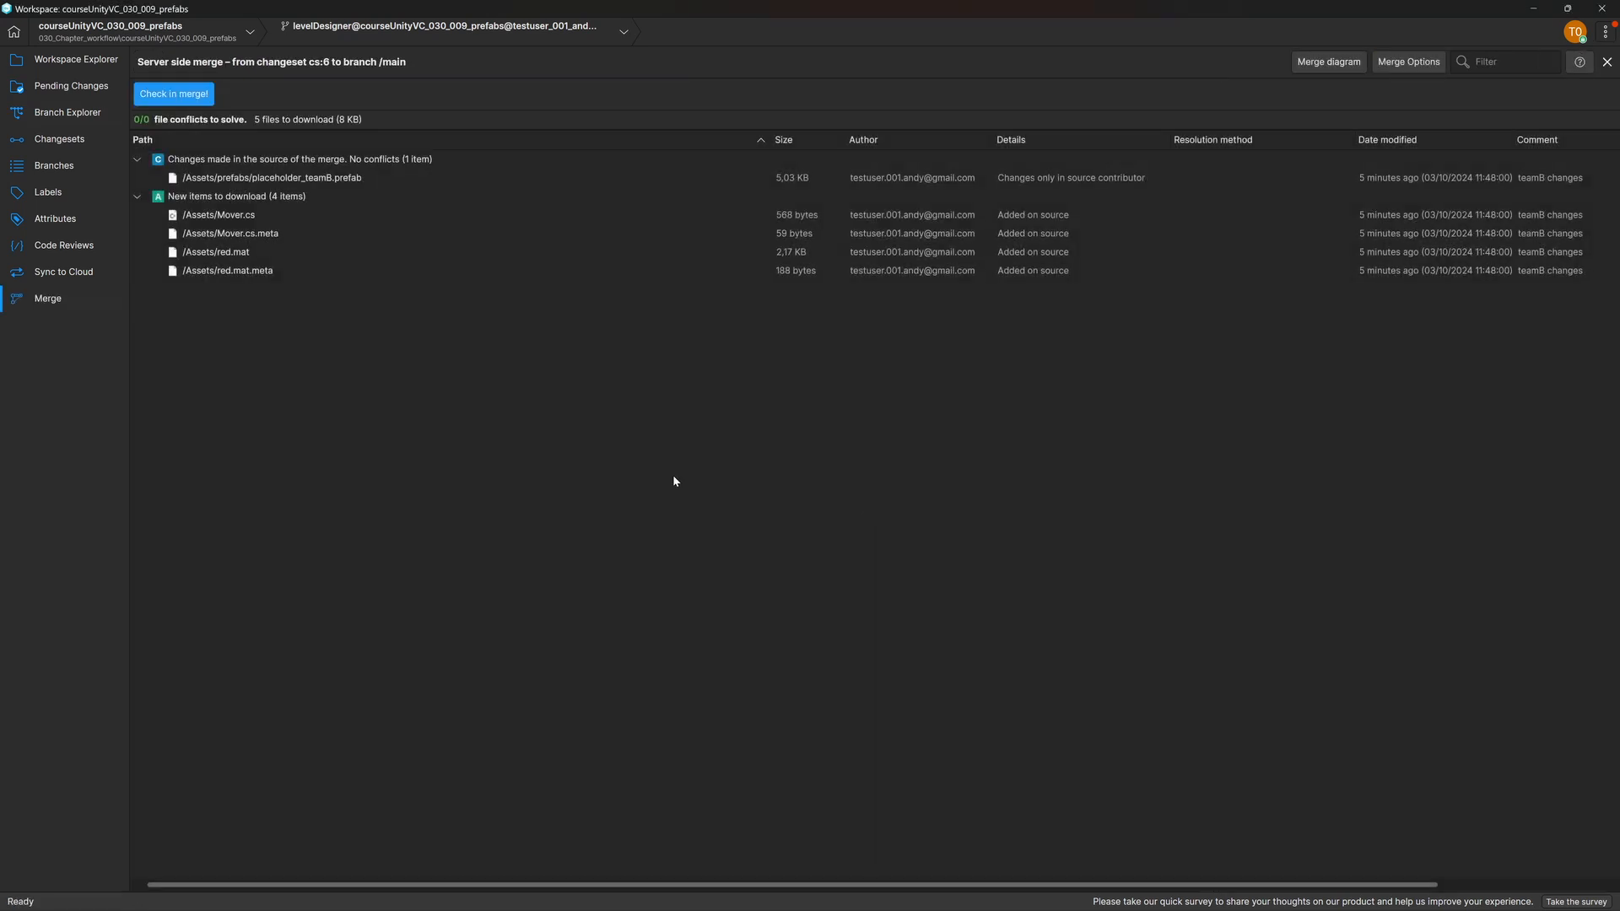
click(174, 94)
click(934, 553)
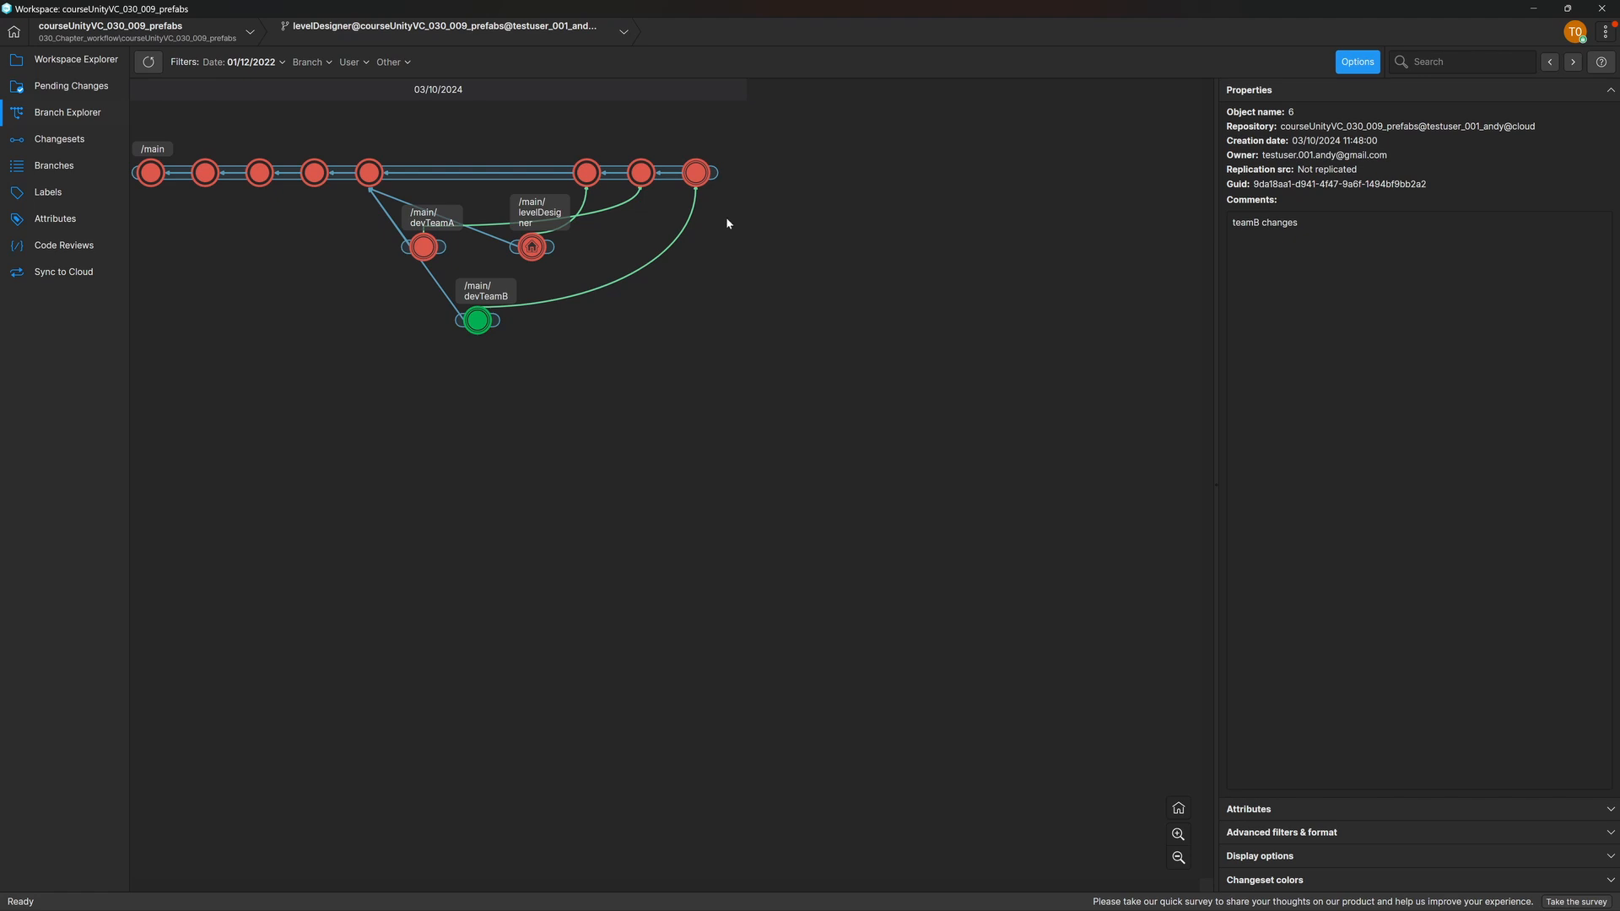
Step: Switch the workspace to the newest merged changeset on the /main branch
right_click(697, 172)
click(832, 306)
click(892, 483)
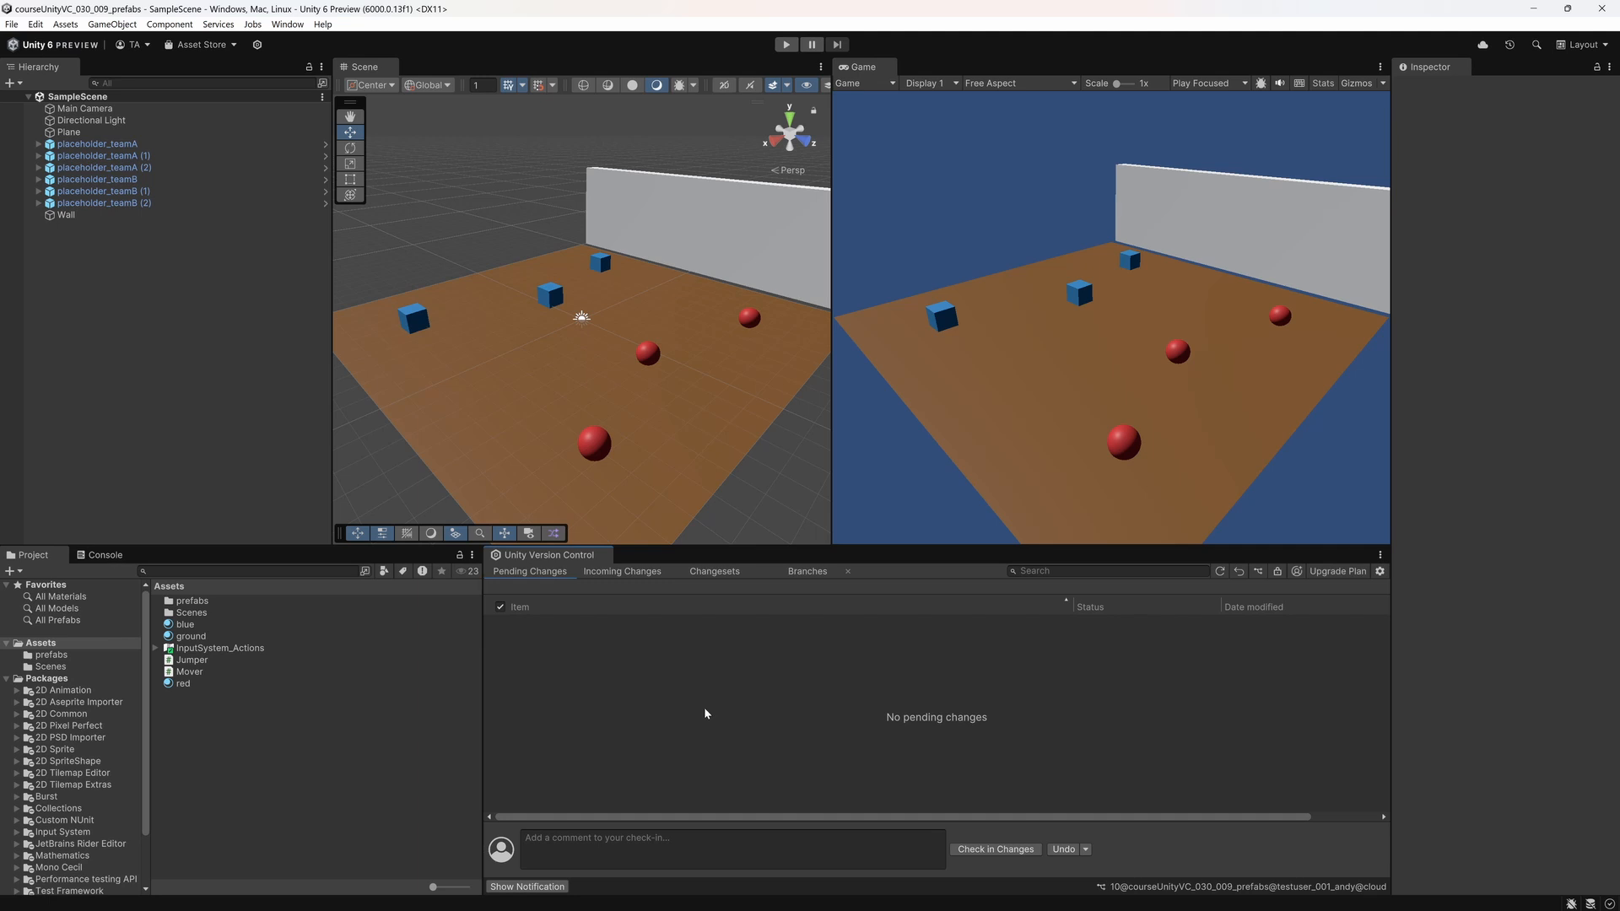
Step: Back in Unity, run SampleScene in Play mode to check the merged prefabs and level, then stop it
key(ctrl+p)
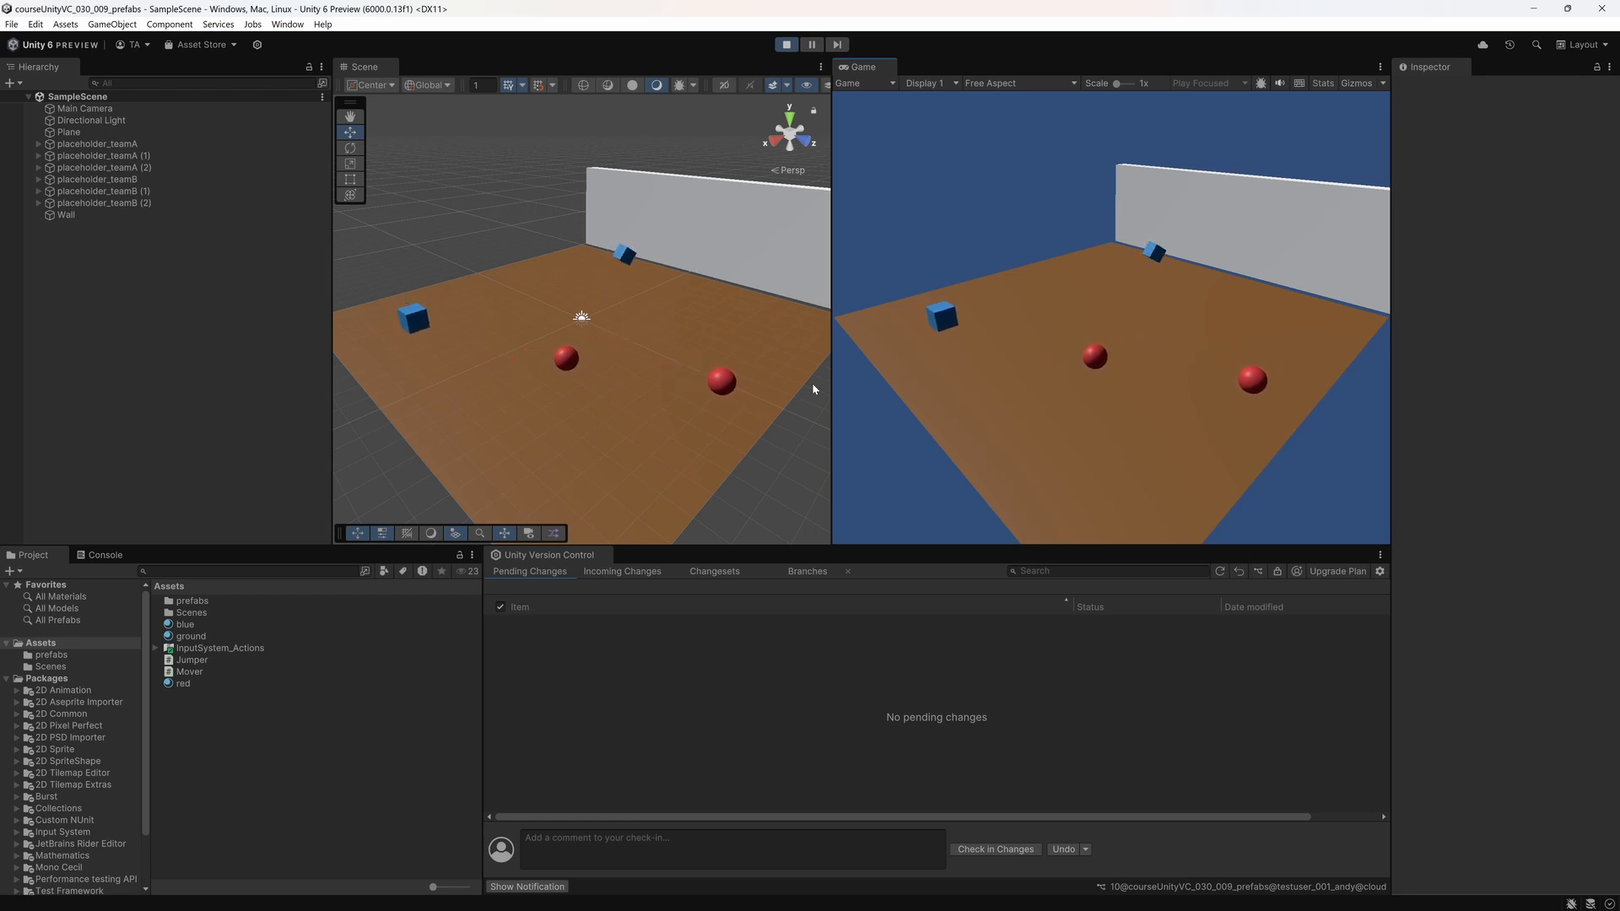
key(ctrl+p)
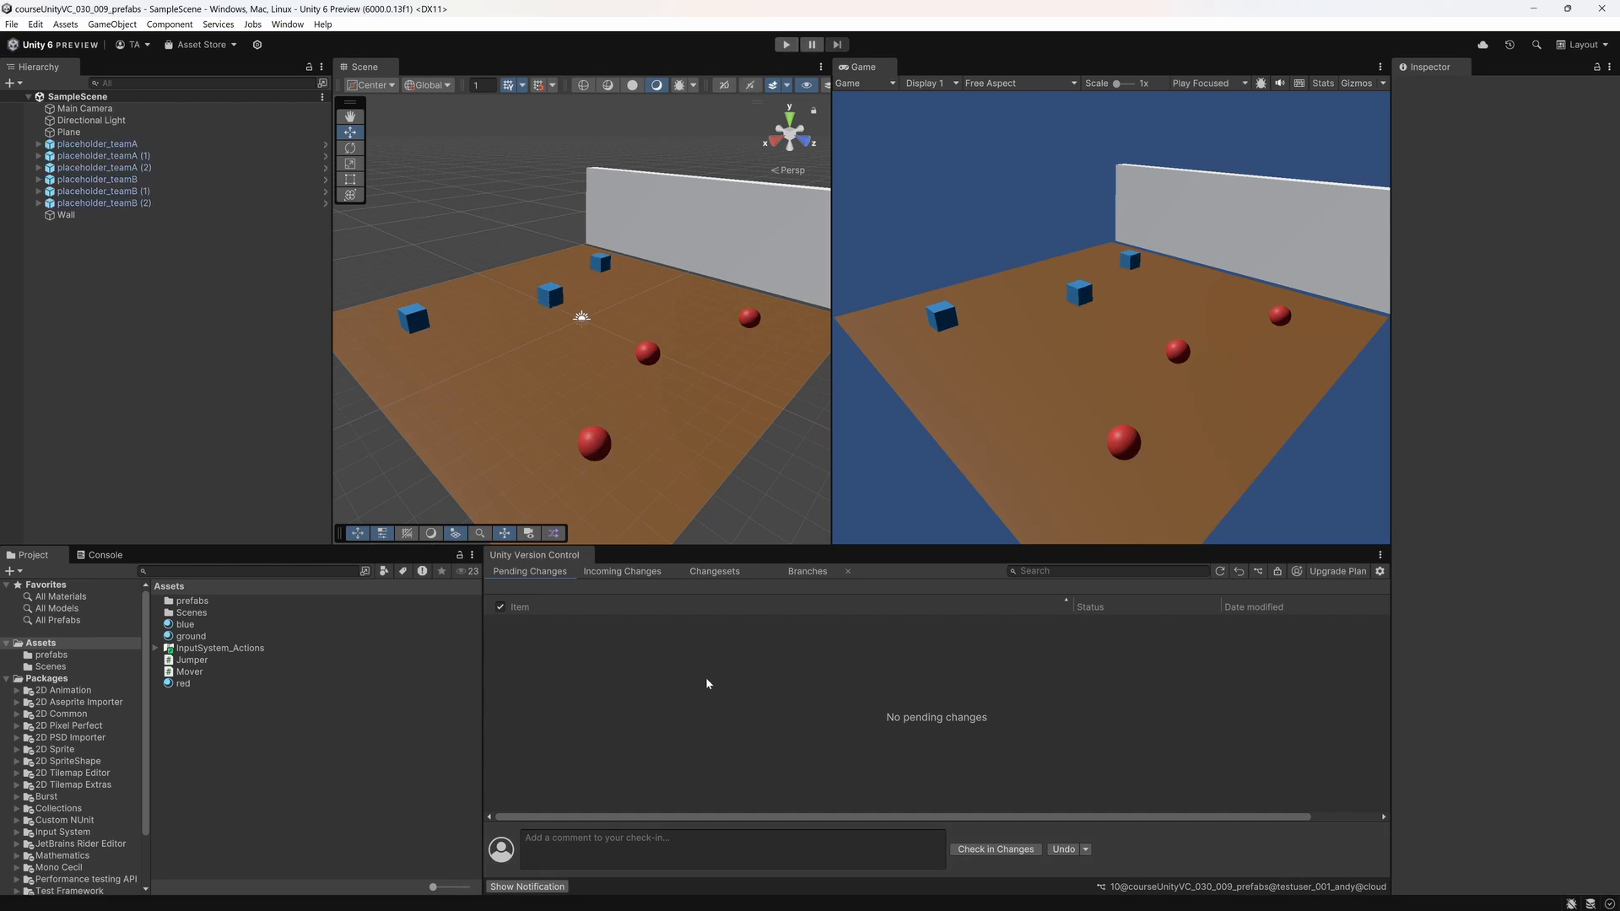